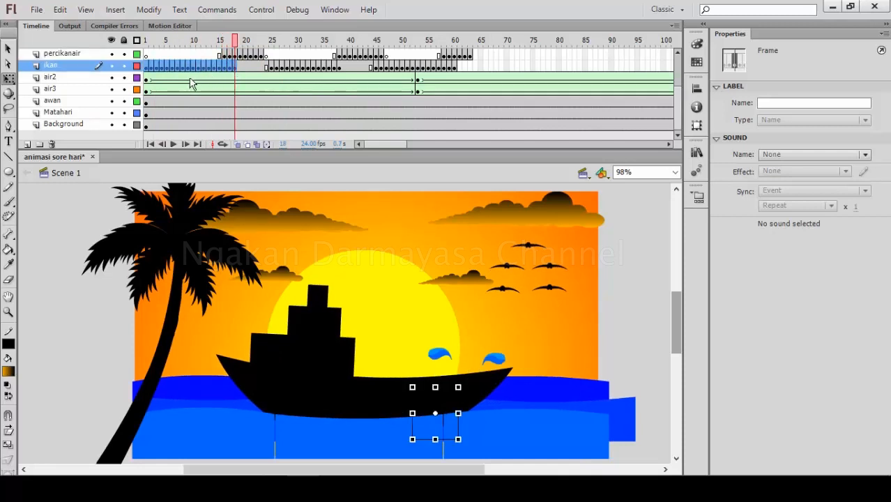
click(189, 79)
click(227, 81)
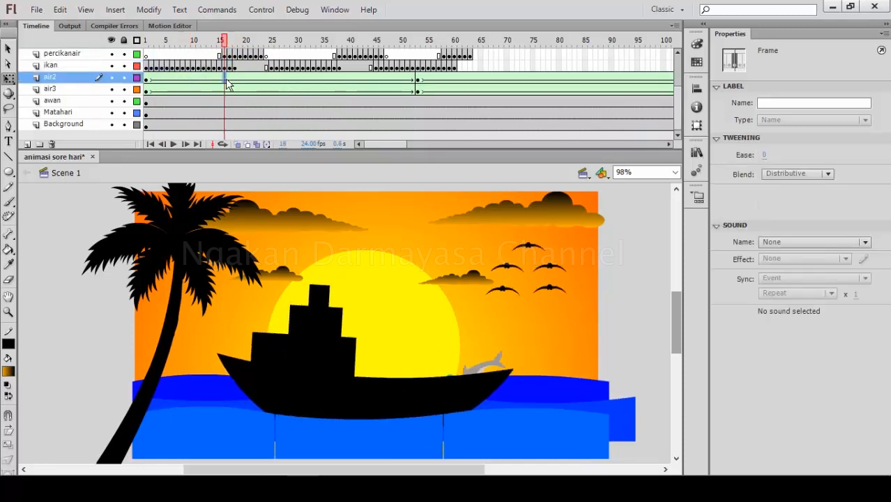
drag(223, 44, 146, 66)
click(138, 129)
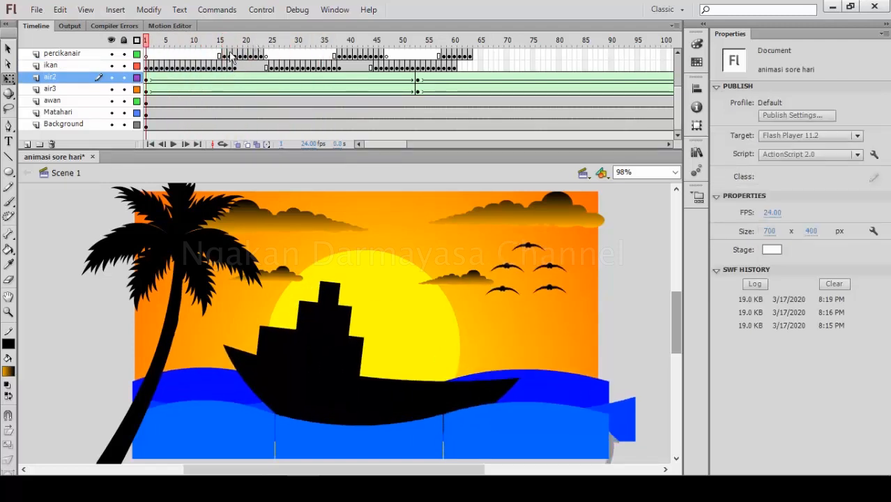
Create a new ActionScript 2.0 document with a width of 700 px and a height of 400 px.
click(36, 9)
click(59, 26)
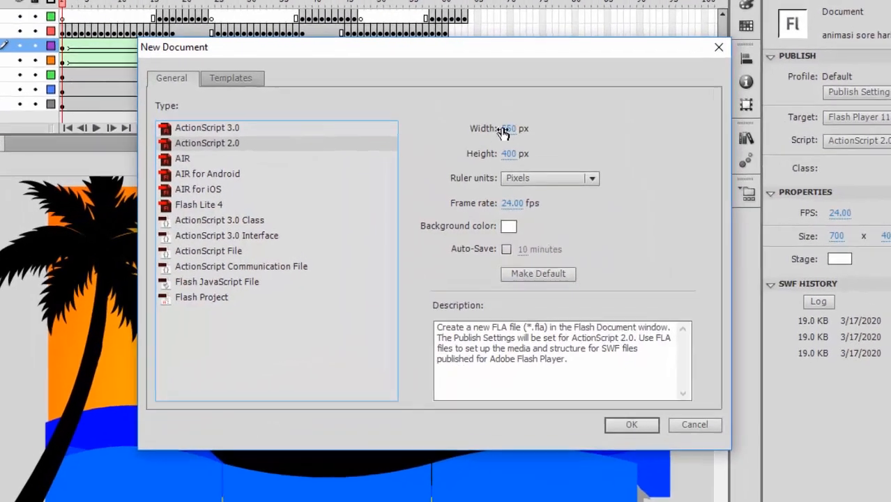
click(507, 145)
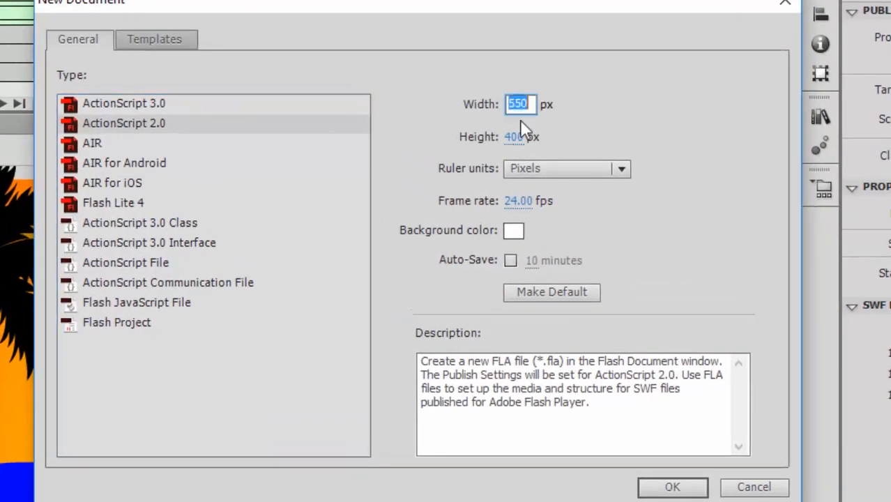
text(700)
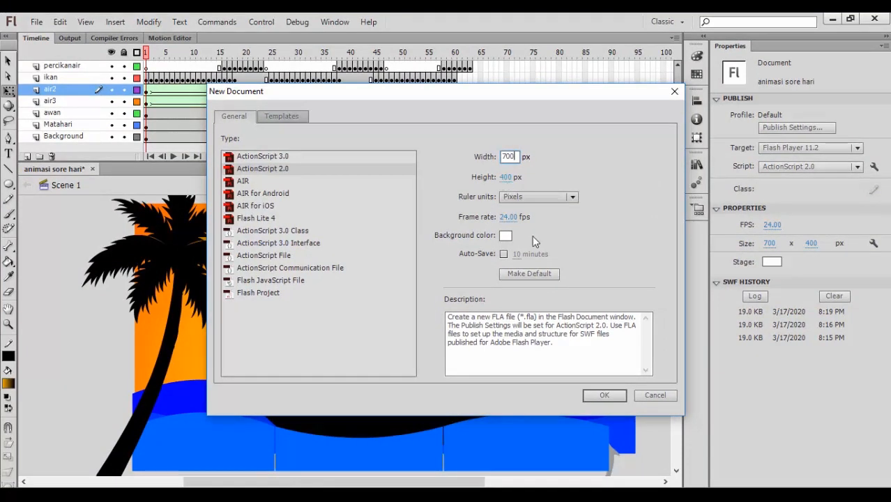
click(596, 398)
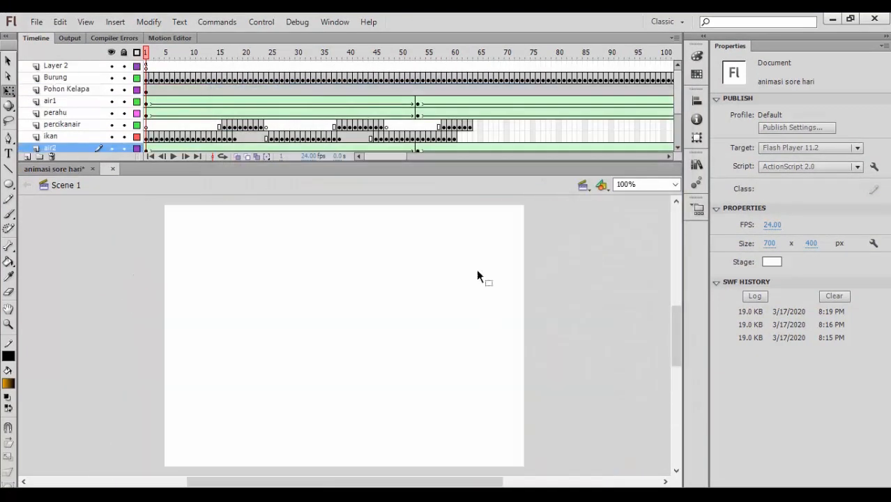
Draw a solid blue rectangle without stroke, about 744 by 95 px, along the stage's lower edge so that it overlaps both sides.
scroll(244, 331, up, 2)
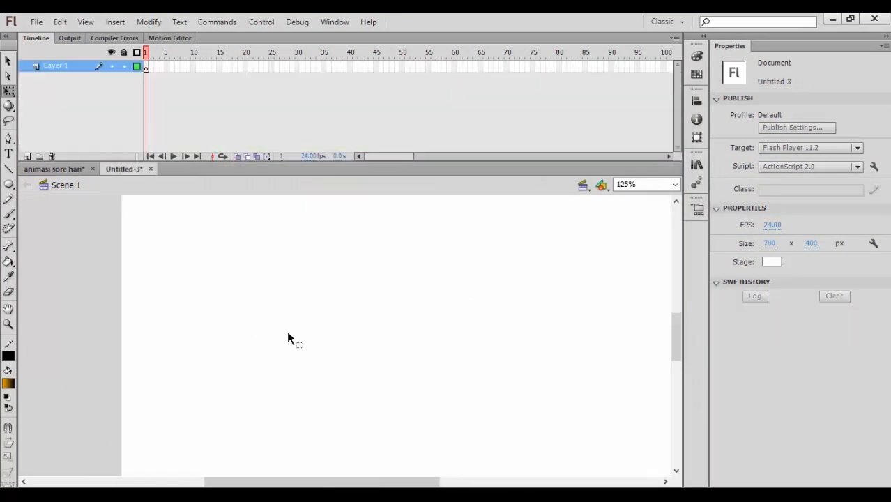
scroll(289, 333, down, 3)
scroll(291, 332, up, 3)
scroll(297, 337, down, 3)
scroll(301, 347, up, 2)
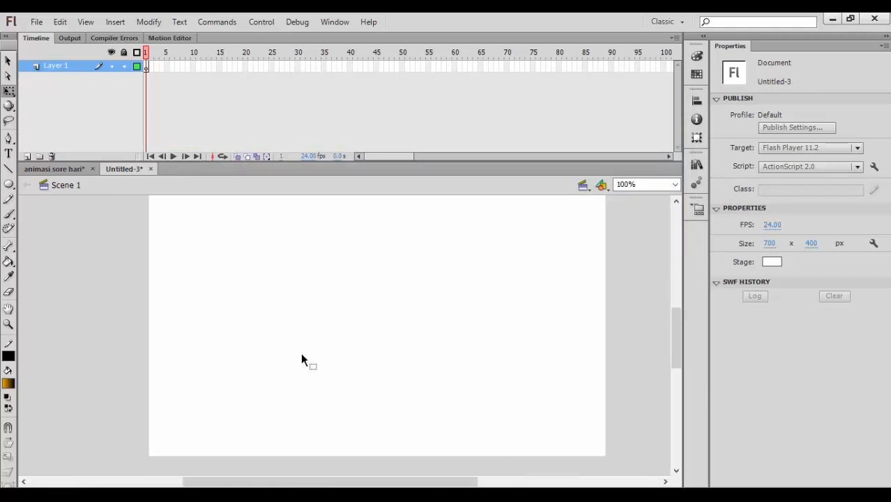
scroll(302, 359, down, 1)
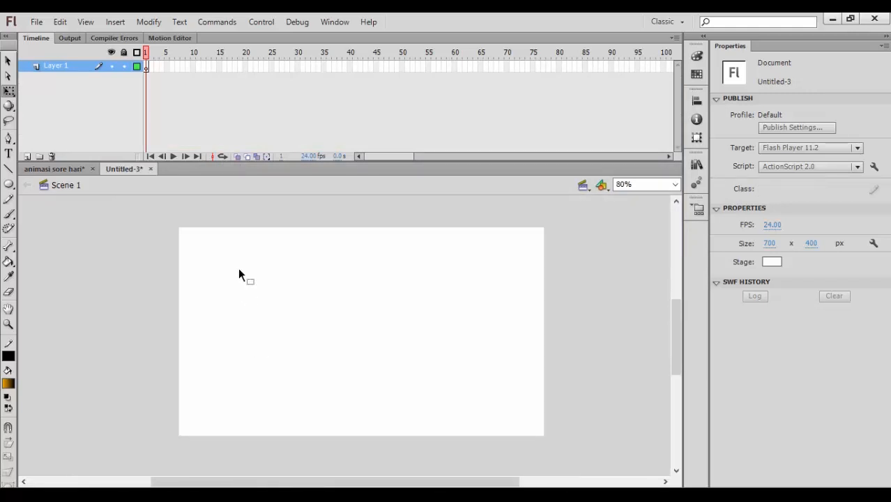
click(10, 185)
click(38, 184)
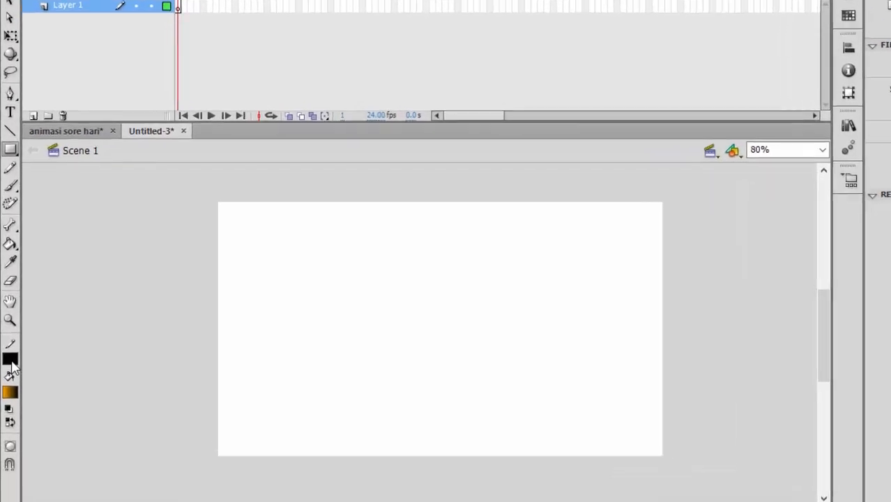
click(12, 355)
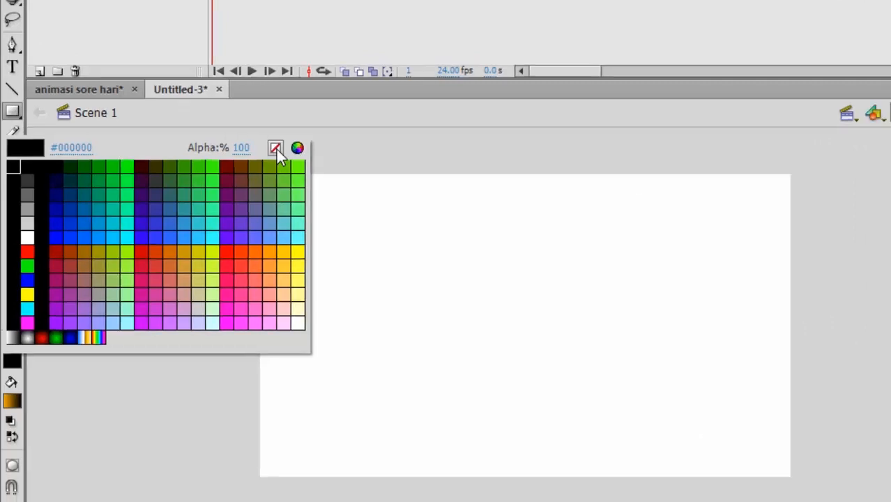
click(285, 142)
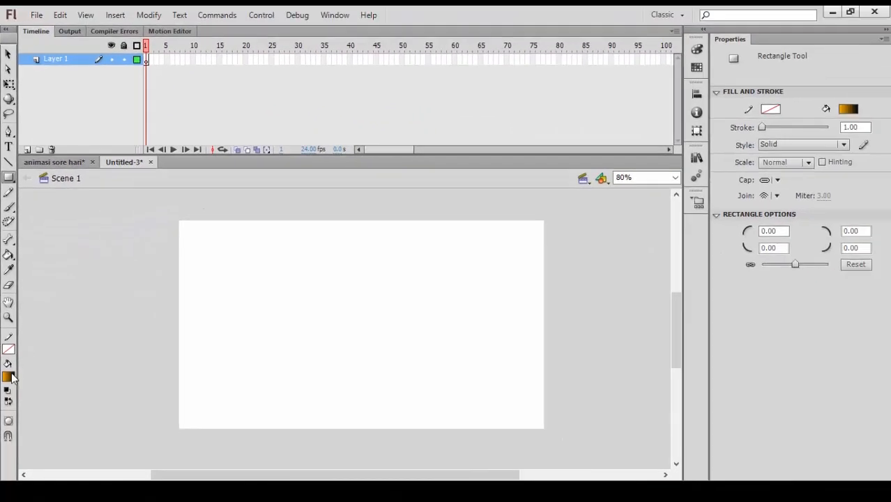
click(9, 376)
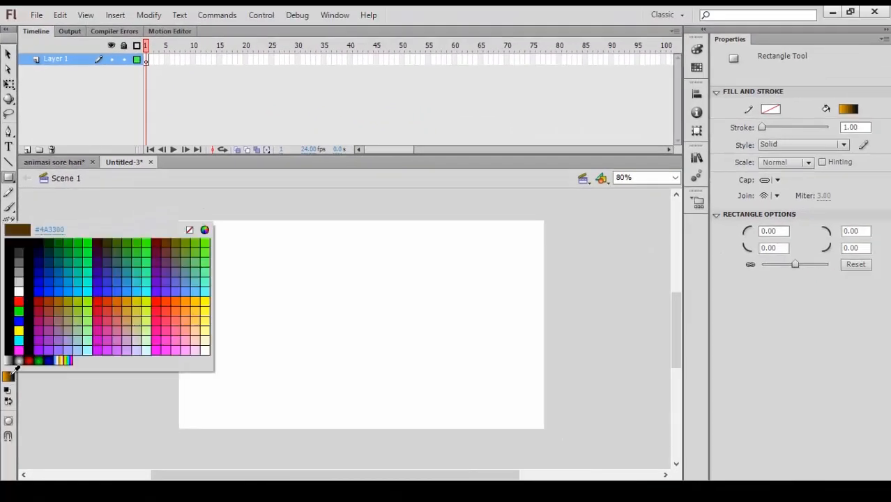
click(63, 288)
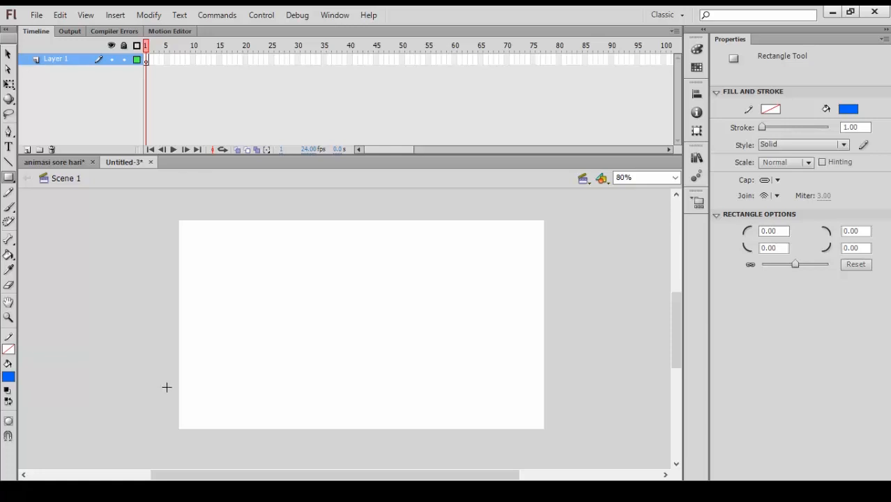
drag(167, 387, 556, 437)
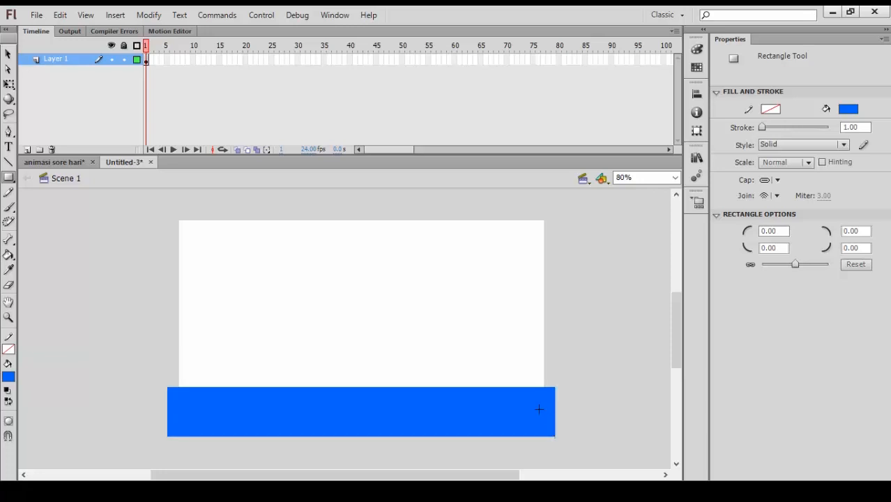
click(9, 54)
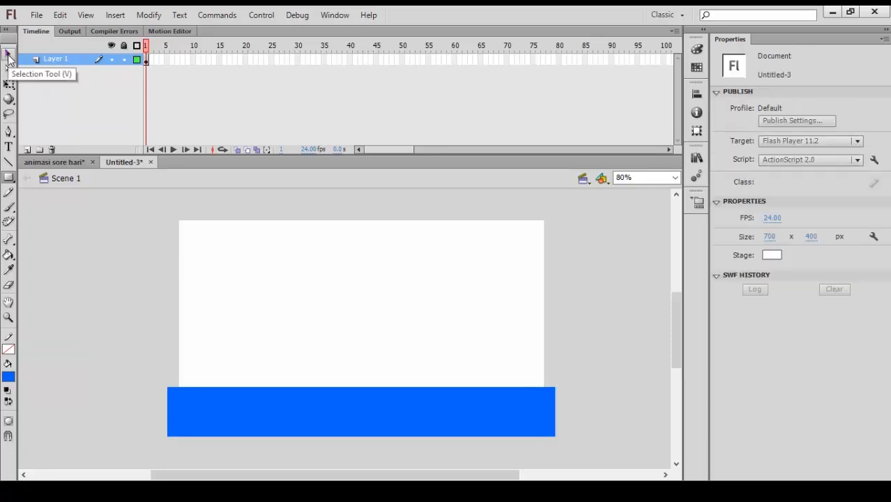
click(189, 393)
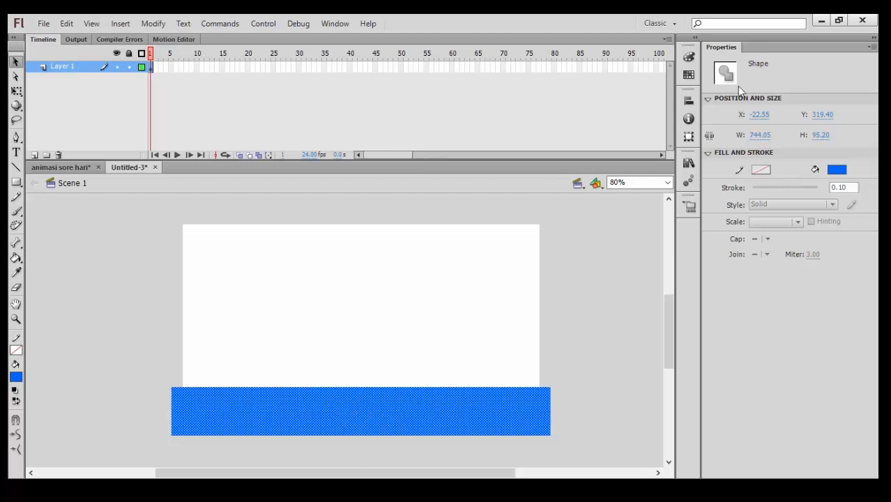
right_click(376, 403)
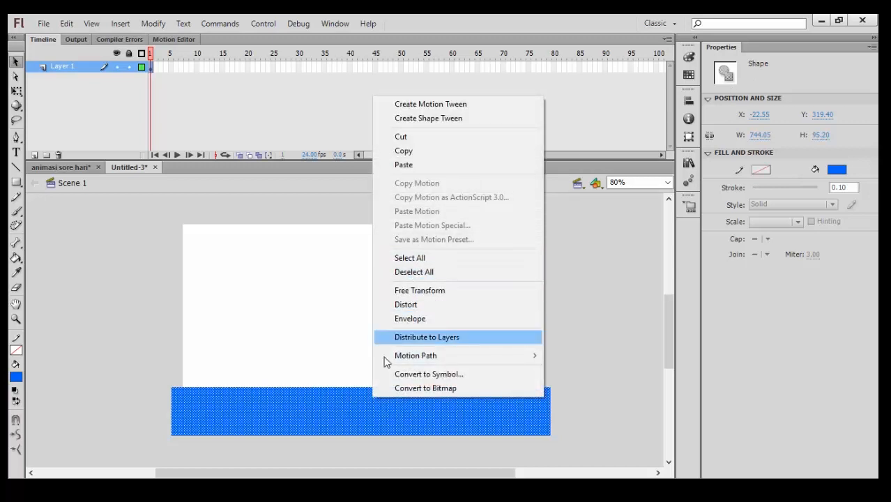
click(355, 415)
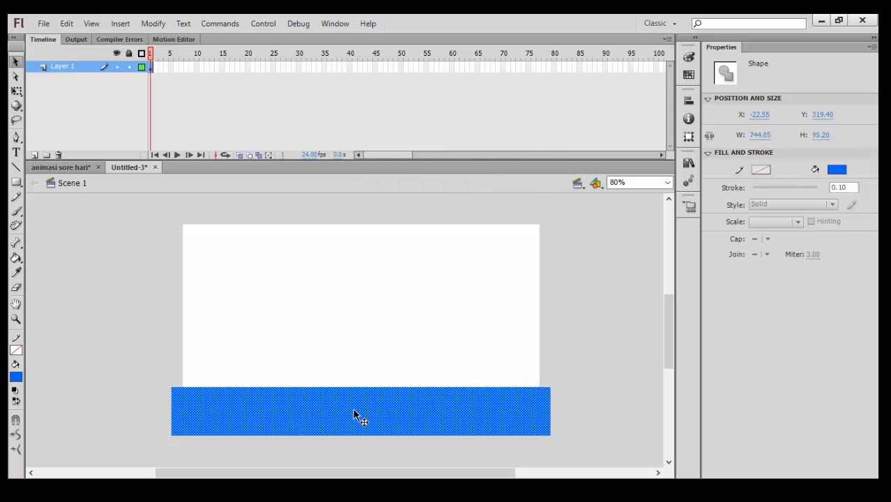
click(278, 329)
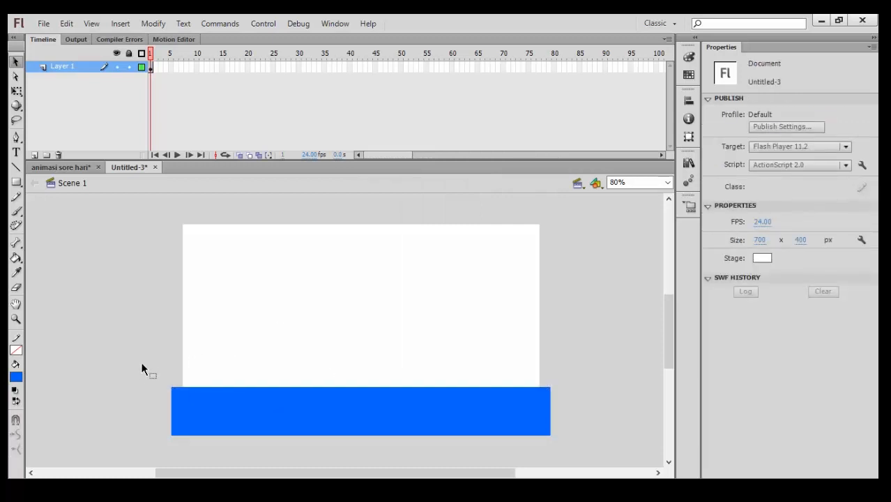
Split the blue rectangle into three roughly equal sections by nudging its left and right thirds slightly outward.
drag(144, 375, 304, 453)
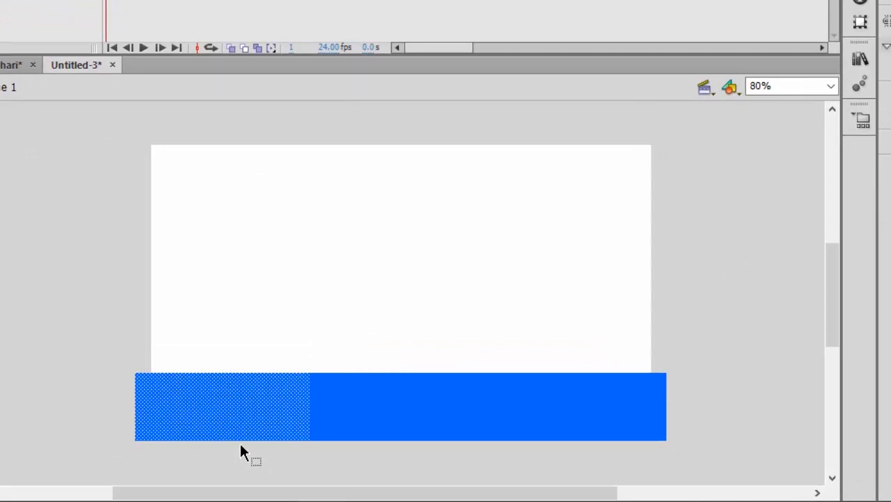
key(Left)
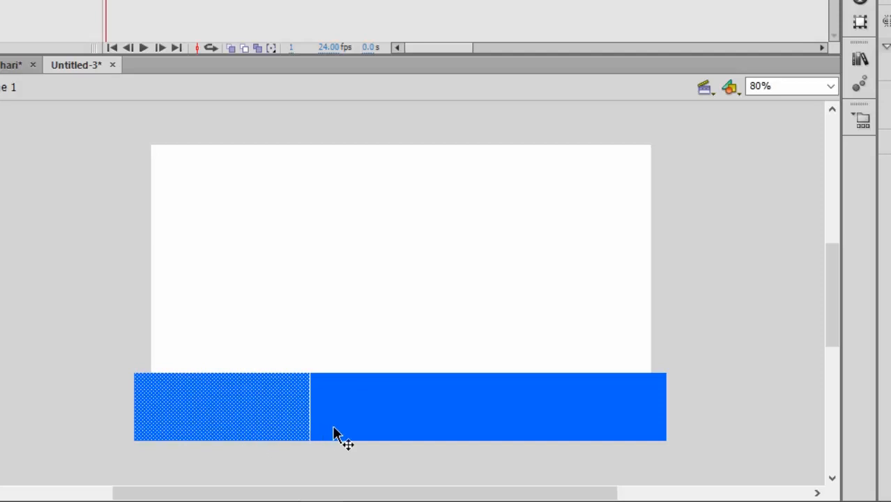
drag(488, 324, 684, 456)
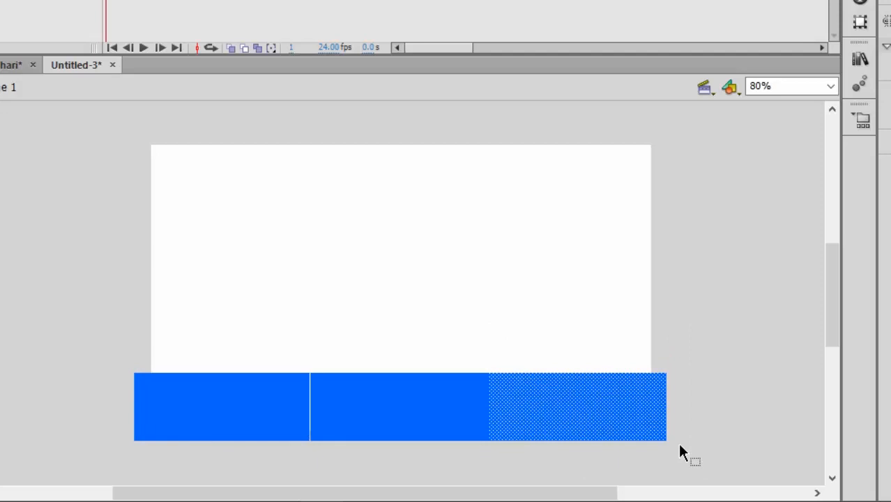
key(Right)
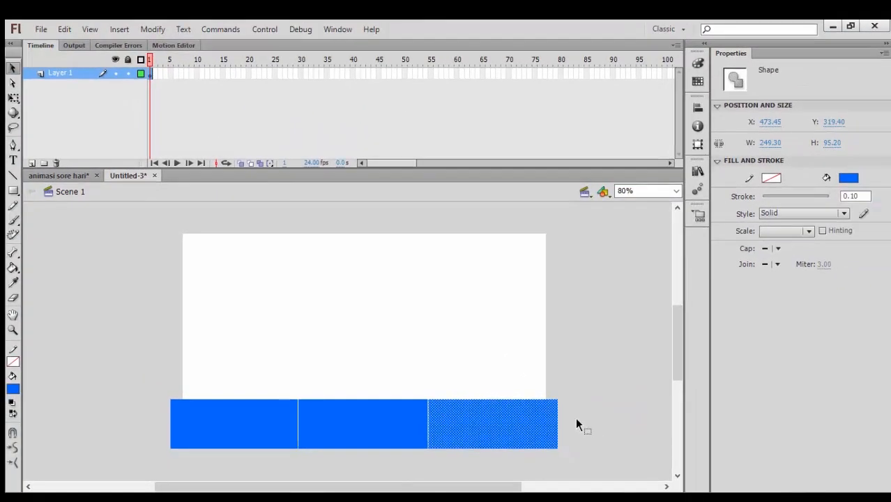
click(615, 413)
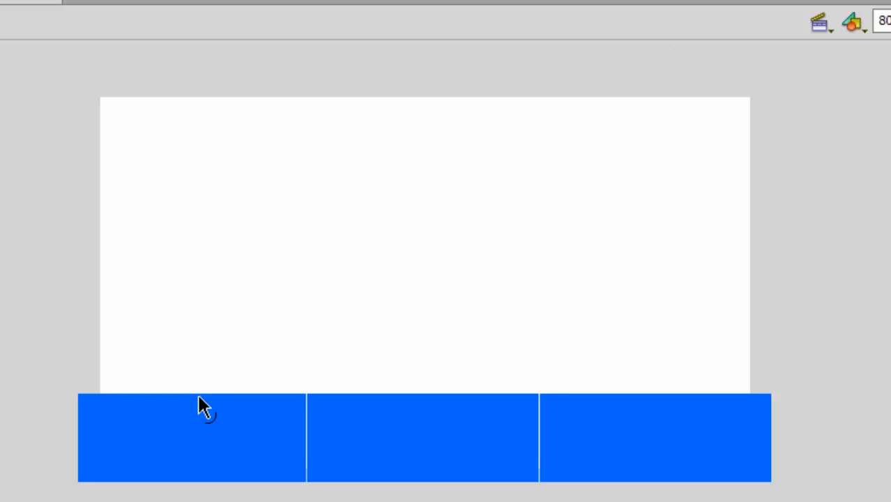
Bend the sections' top edges into a wave, curving the left and right ones downward and the middle one upward.
drag(198, 394, 198, 406)
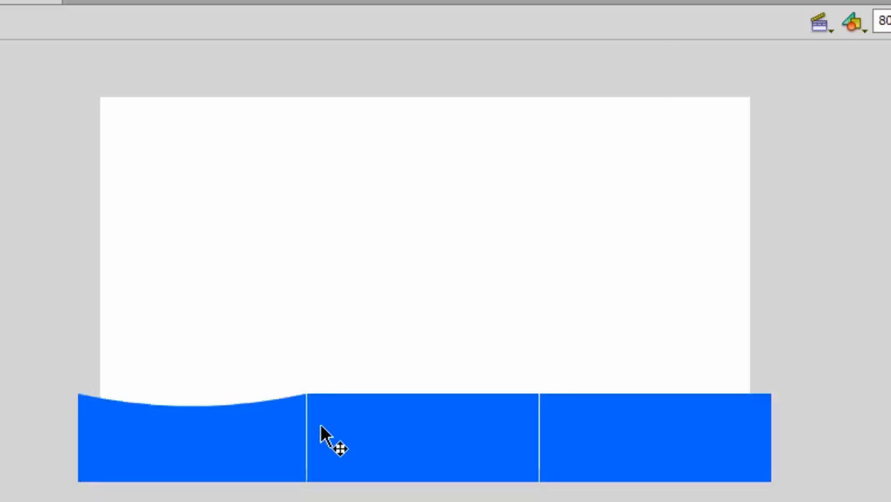
drag(407, 393, 406, 381)
drag(623, 393, 624, 411)
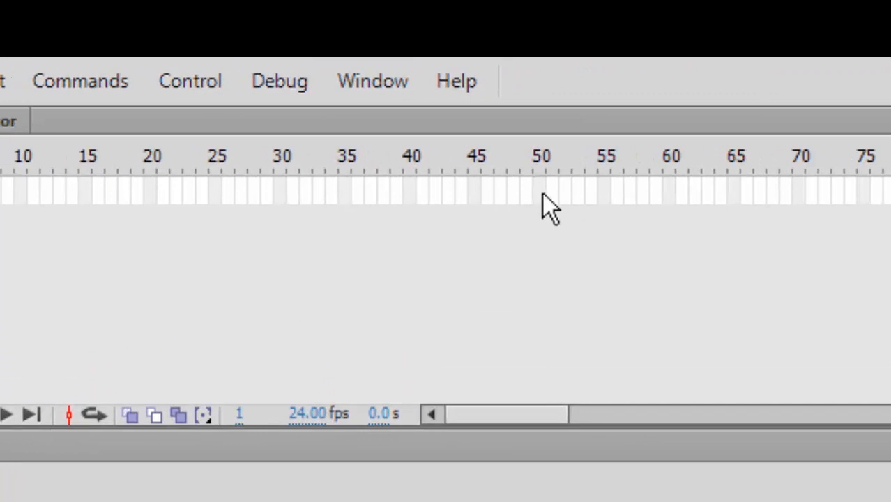
Insert keyframes at frames 50 and 100 of Layer 1.
right_click(542, 193)
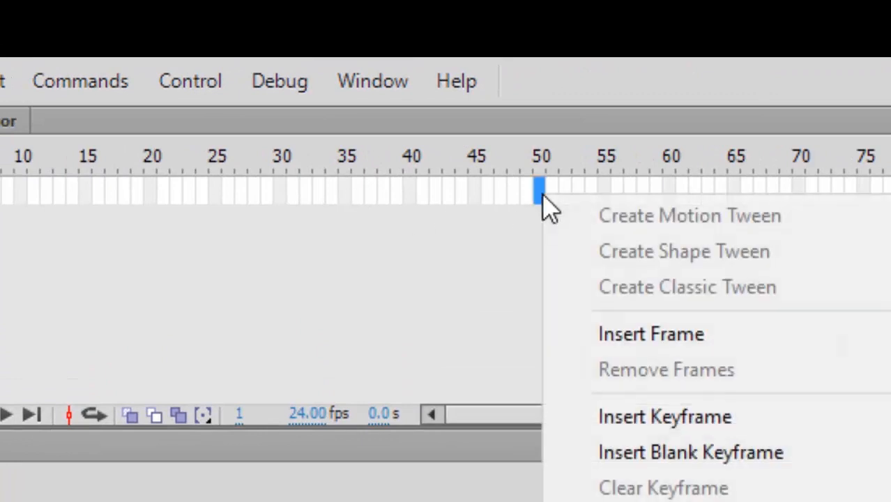
click(628, 422)
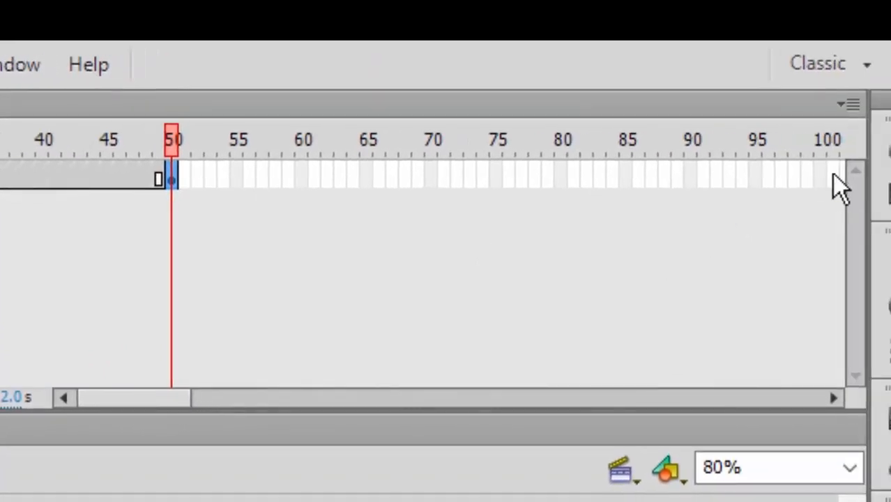
right_click(833, 175)
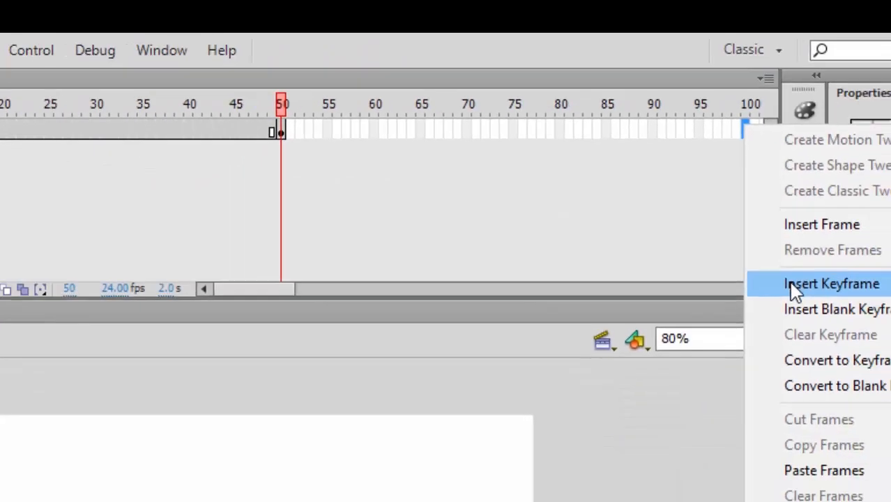
click(880, 391)
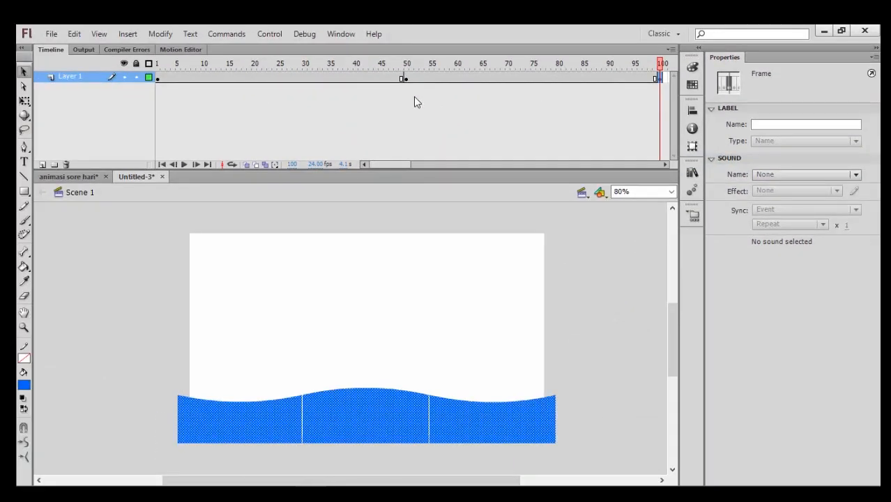
Invert the wave at the frame 50 keyframe, curving the middle section's top edge downward and the left and right ones upward.
click(406, 79)
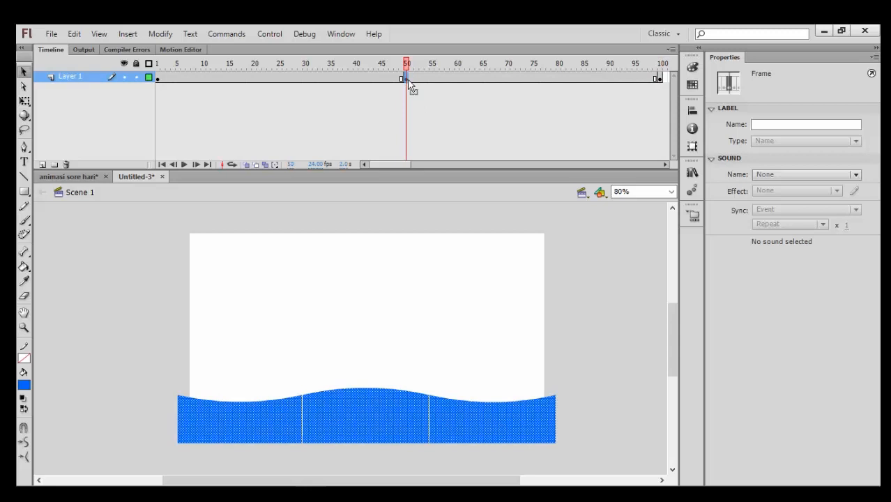
click(373, 336)
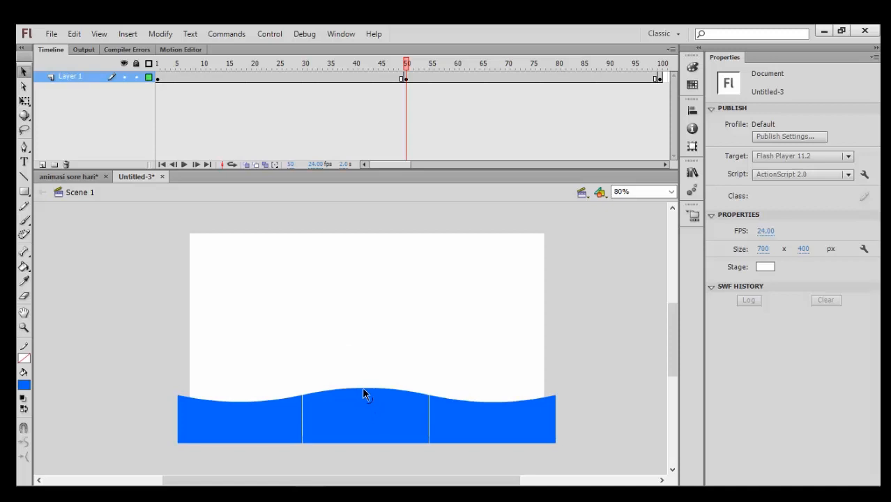
drag(361, 389, 362, 403)
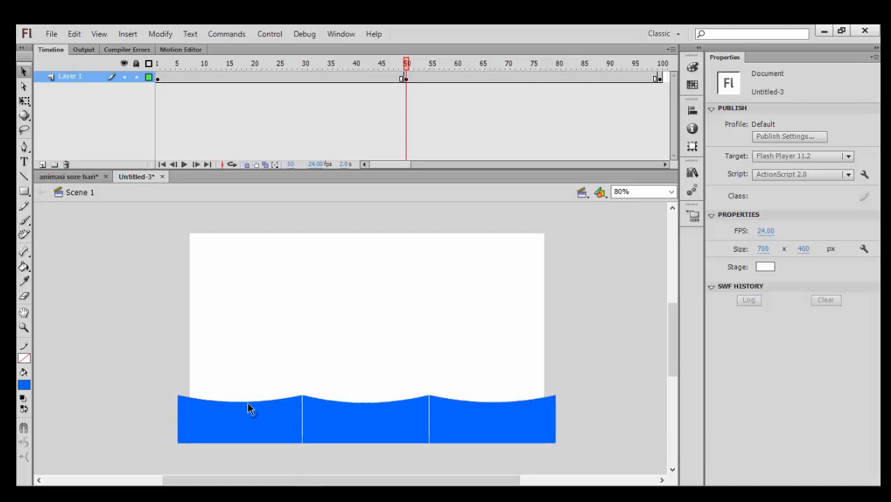
drag(243, 404, 241, 388)
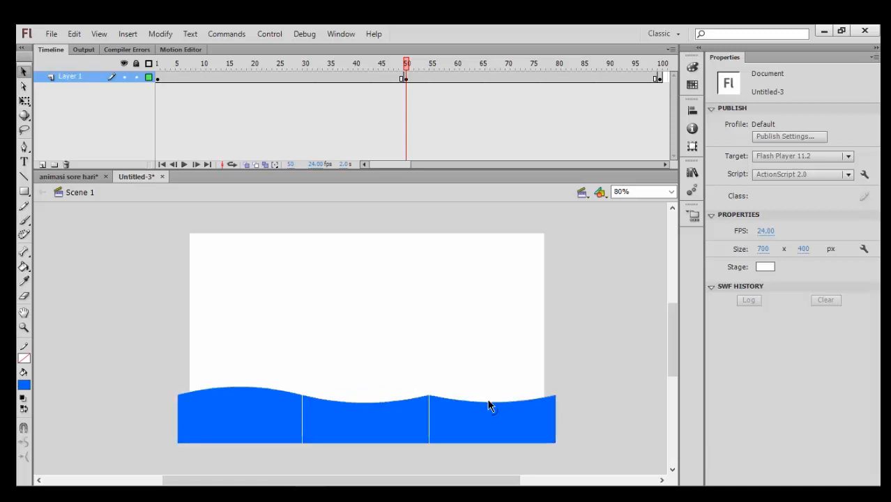
drag(488, 401, 487, 388)
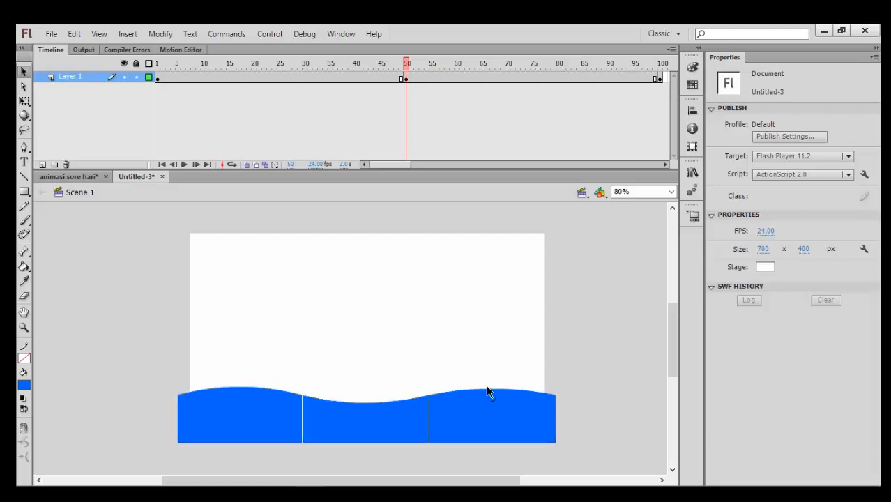
Create shape tweens between frames 1 and 50 and between frames 50 and 100 of Layer 1, and preview the wave motion.
click(158, 78)
click(404, 79)
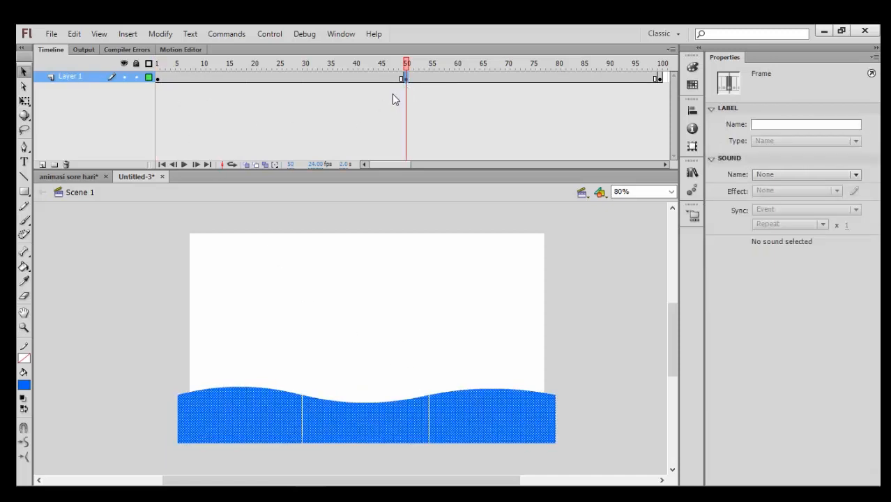
right_click(315, 79)
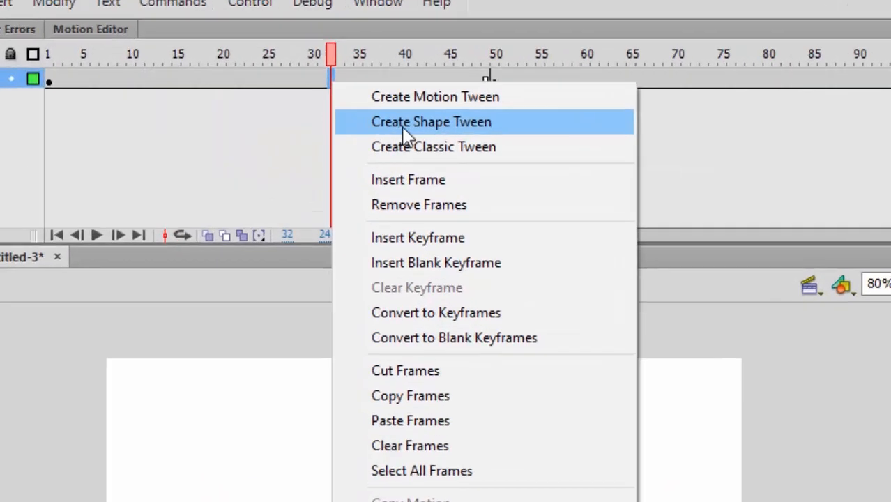
click(406, 133)
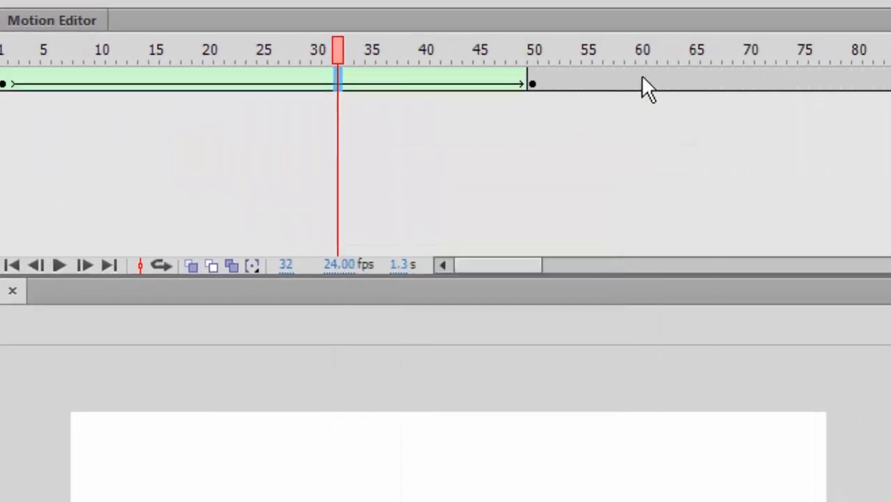
right_click(642, 82)
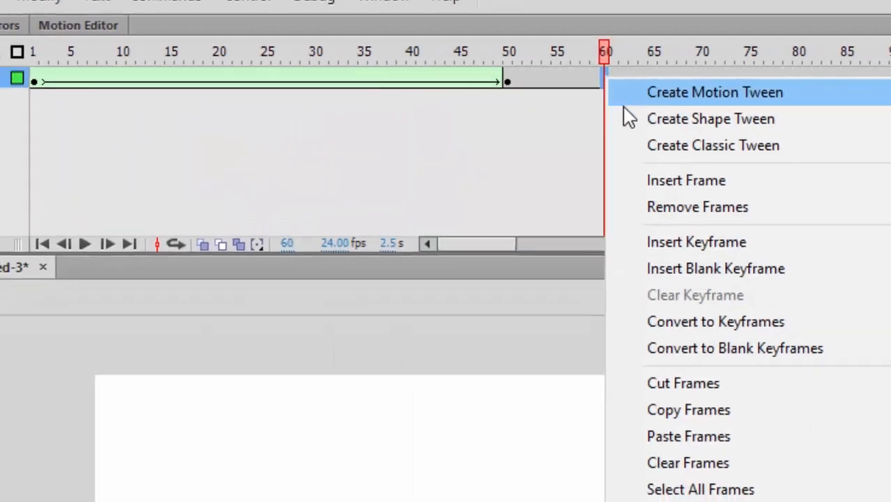
click(659, 124)
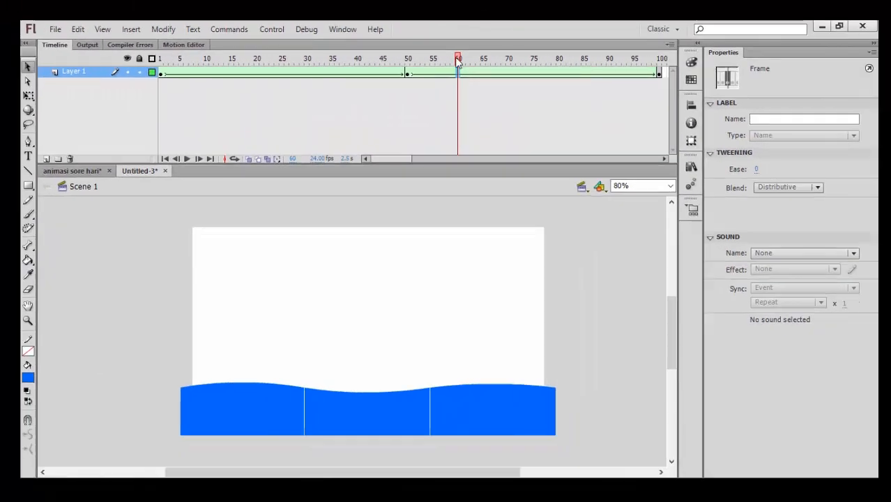
drag(457, 61, 161, 85)
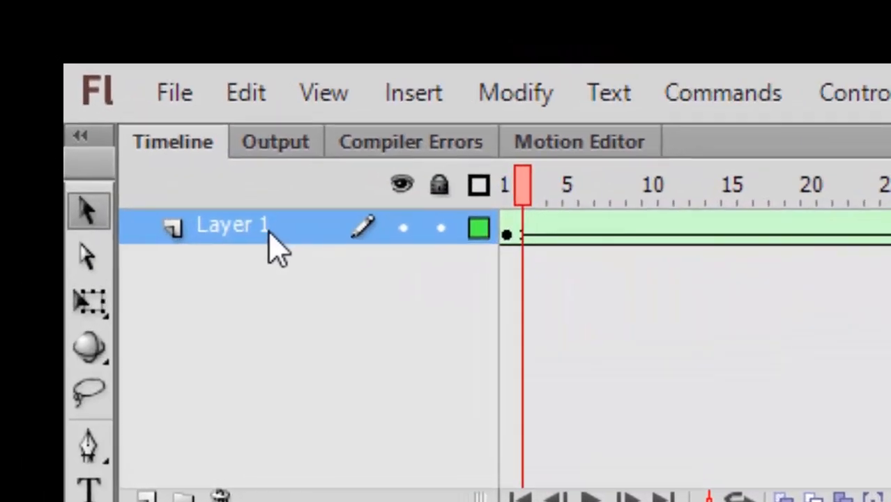
Rename Layer 1 as air1.
double_click(270, 233)
text(air1)
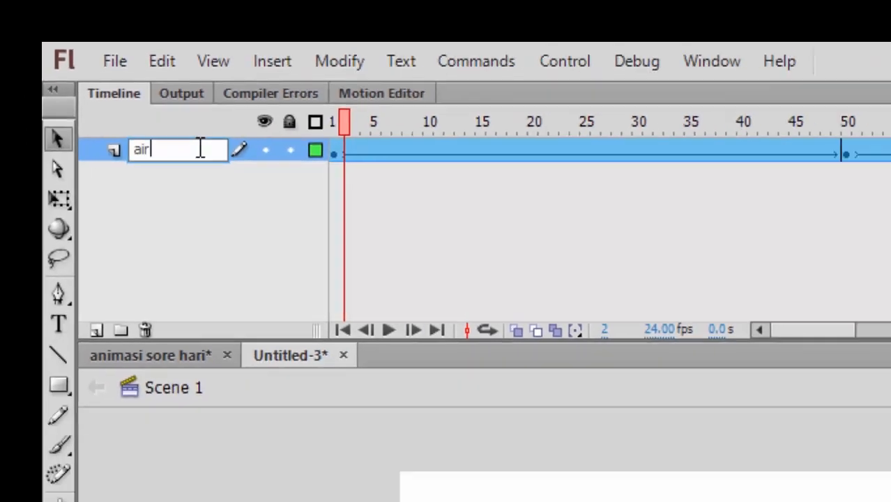
key(Return)
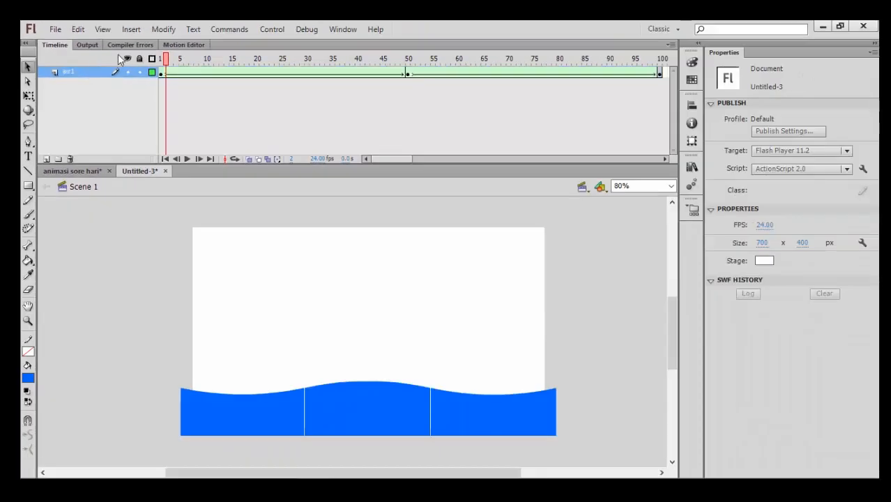
Insert a new layer above air1 and name it air2.
click(161, 72)
click(213, 293)
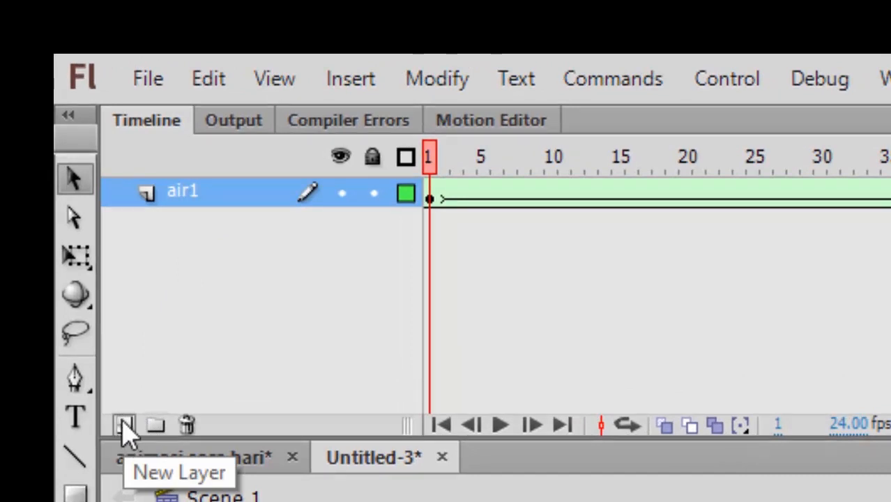
click(351, 82)
mouse_move(487, 292)
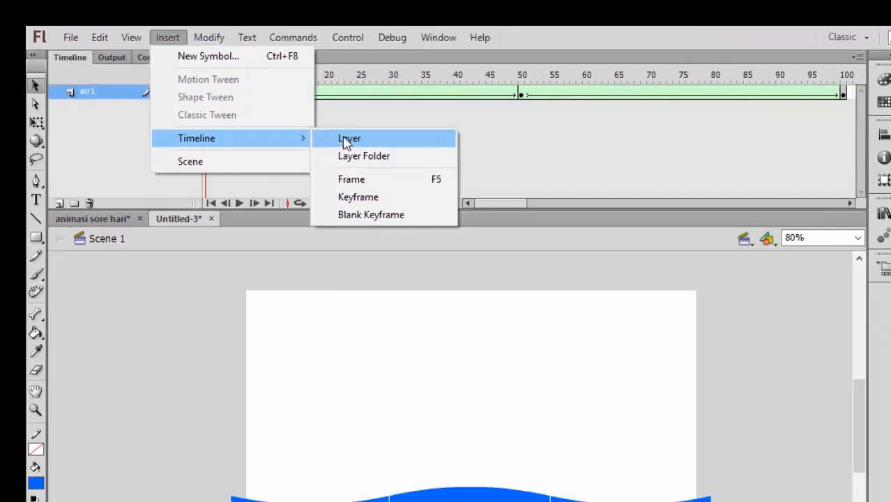
click(347, 140)
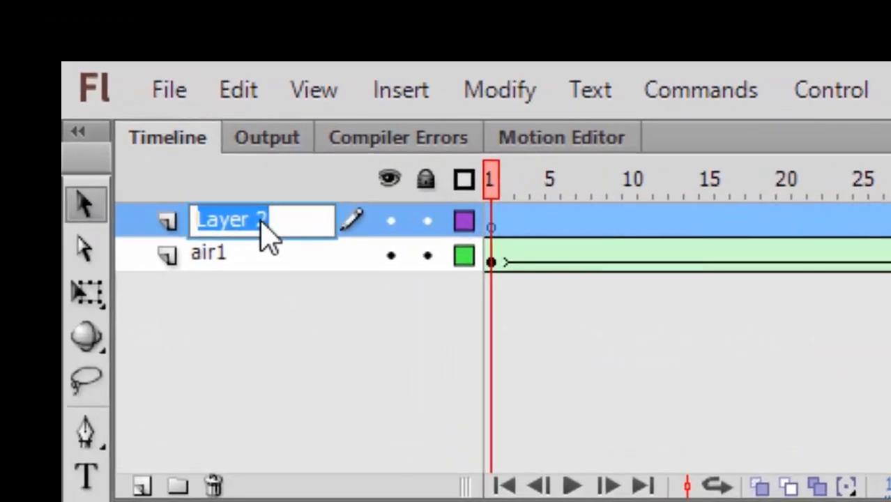
text(air2)
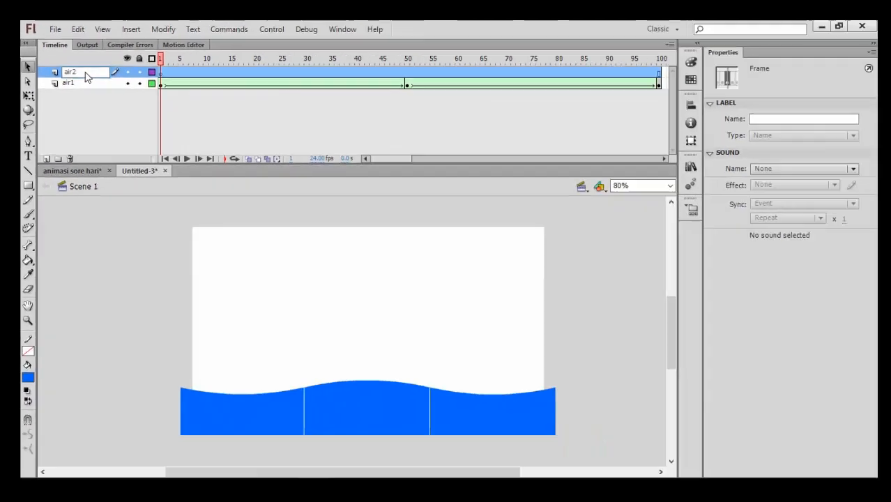
key(Return)
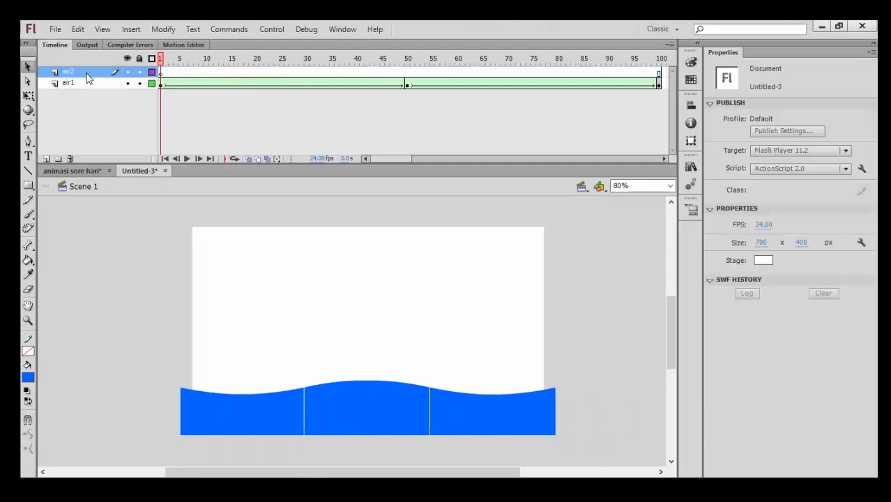
Copy the whole wave from frame 1 of air1 and paste it in place on frame 1 of air2.
click(240, 421)
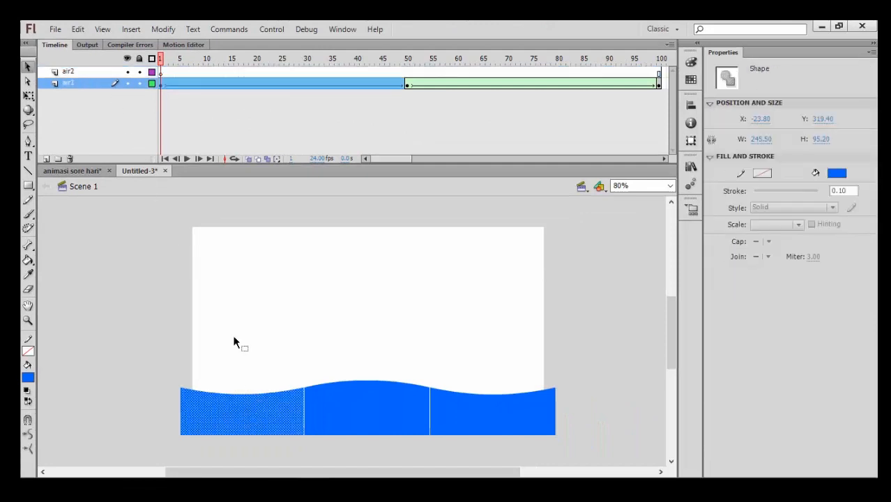
click(161, 86)
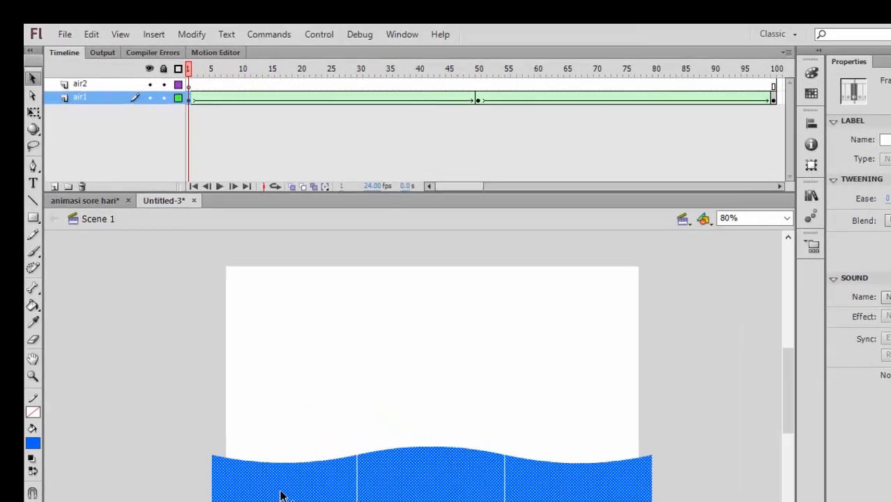
right_click(281, 495)
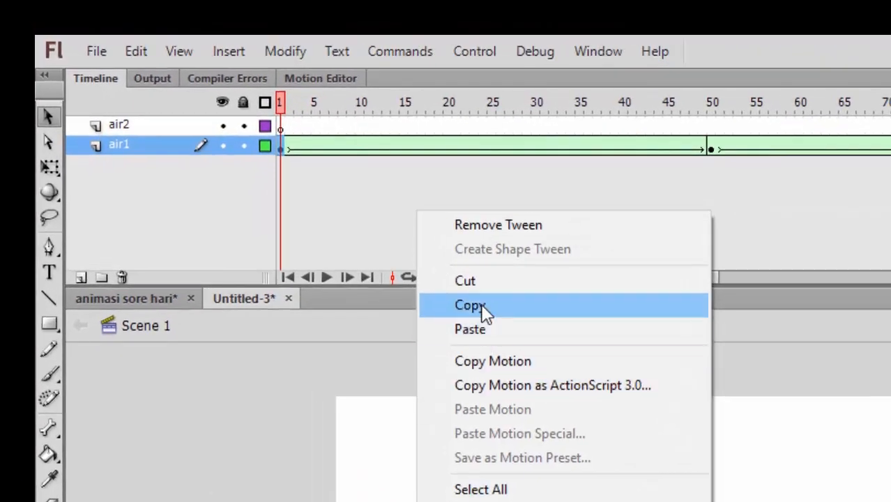
click(323, 204)
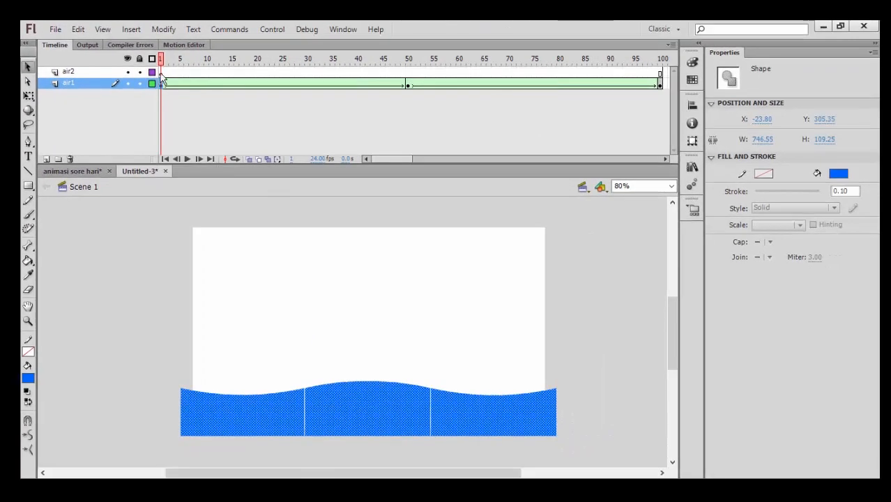
click(161, 72)
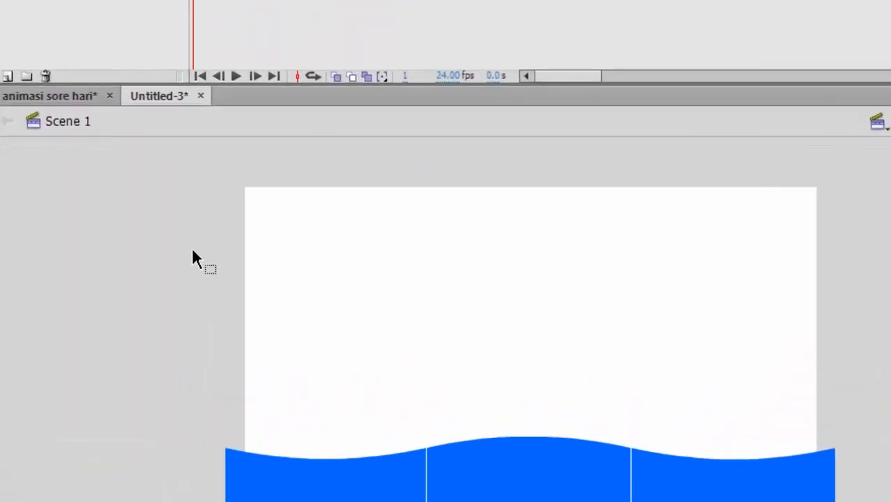
right_click(163, 270)
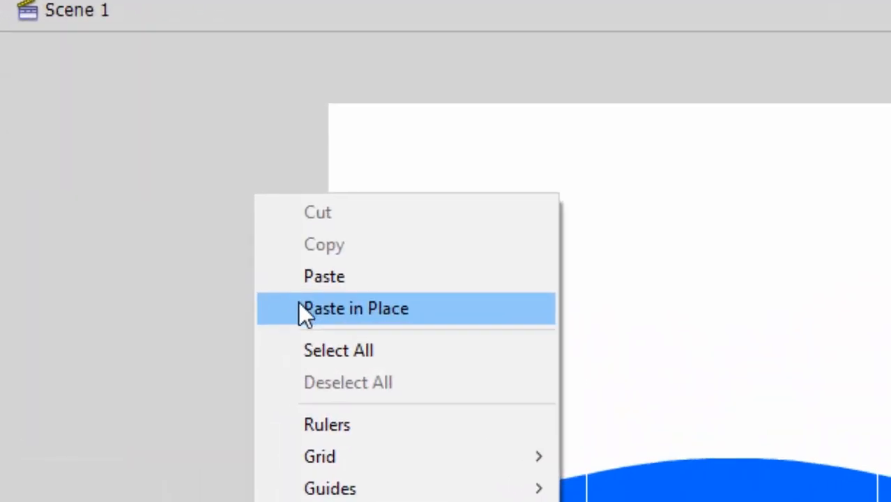
click(298, 304)
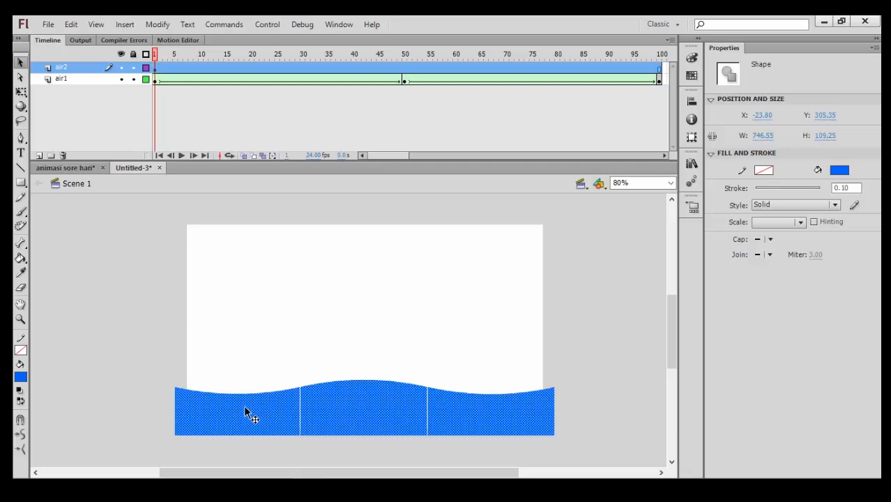
Nudge the air2 wave up about 45 px and change its fill to a darker blue.
key(Up)
key(Up)
key(Up)
key(Up)
key(Up)
key(Up)
key(Up)
key(Up)
key(Up)
key(Up)
key(Up)
key(Up)
key(Up)
key(Up)
key(Up)
key(Up)
key(Up)
key(Up)
key(Up)
key(Up)
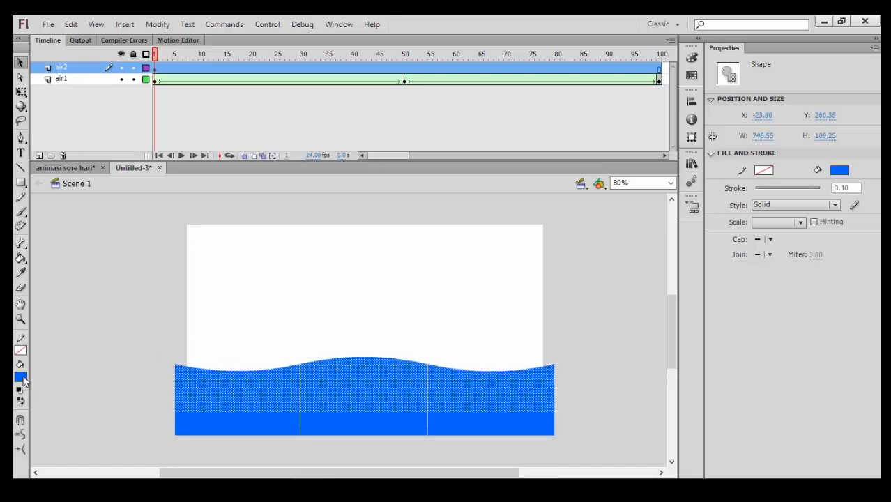
click(21, 377)
click(65, 290)
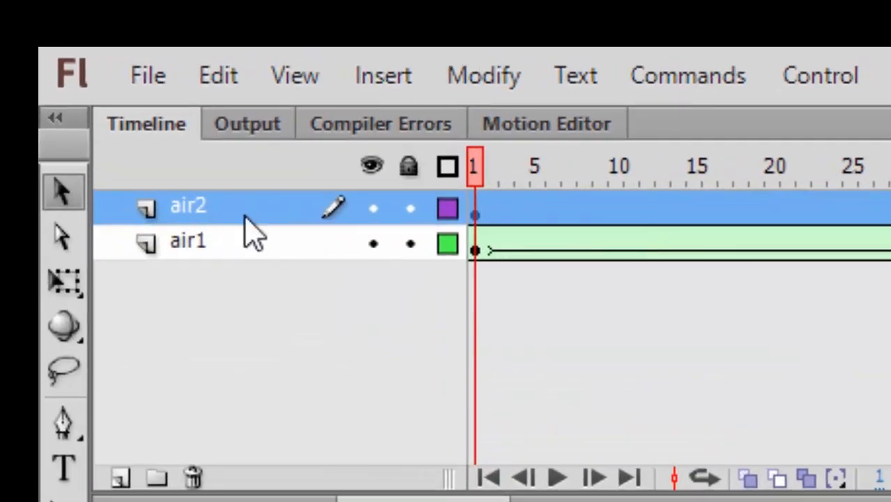
Place layer air2 below air1 and shift its darker wave to about X 0, Y 271.6.
drag(255, 224, 248, 306)
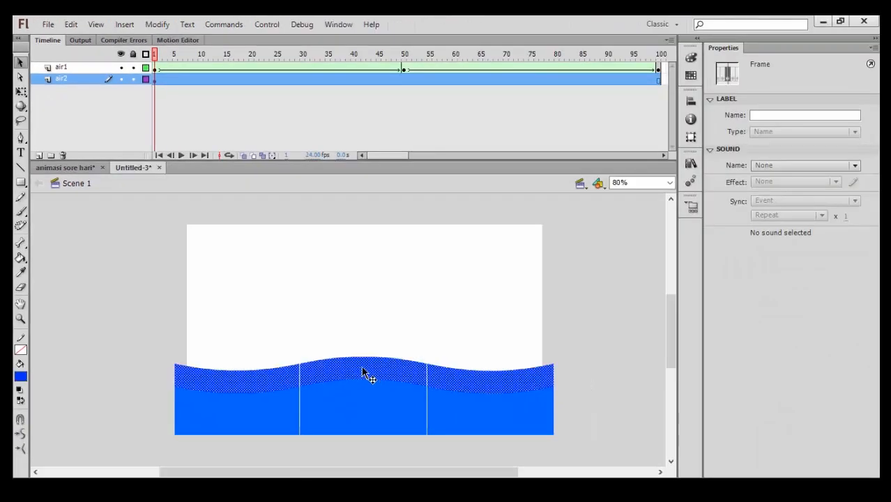
drag(363, 375, 374, 373)
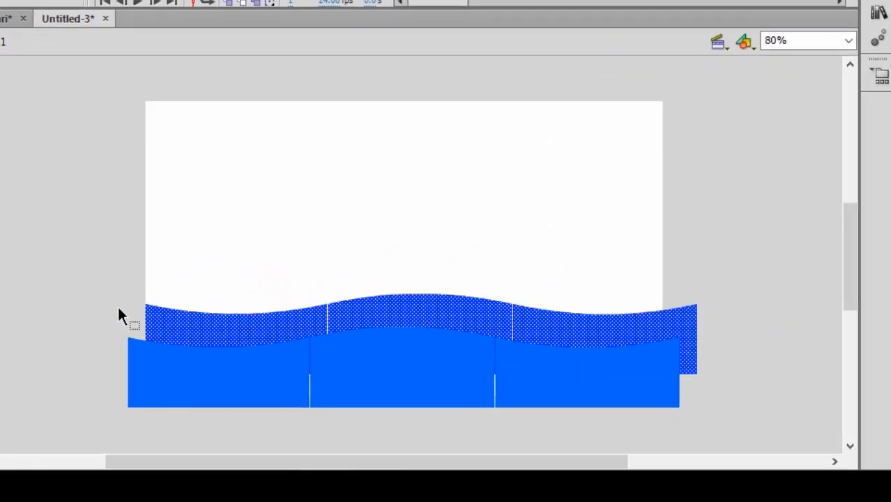
key(Down)
key(Down)
key(Down)
key(Down)
key(Down)
key(Down)
key(Down)
key(Down)
key(Down)
key(Down)
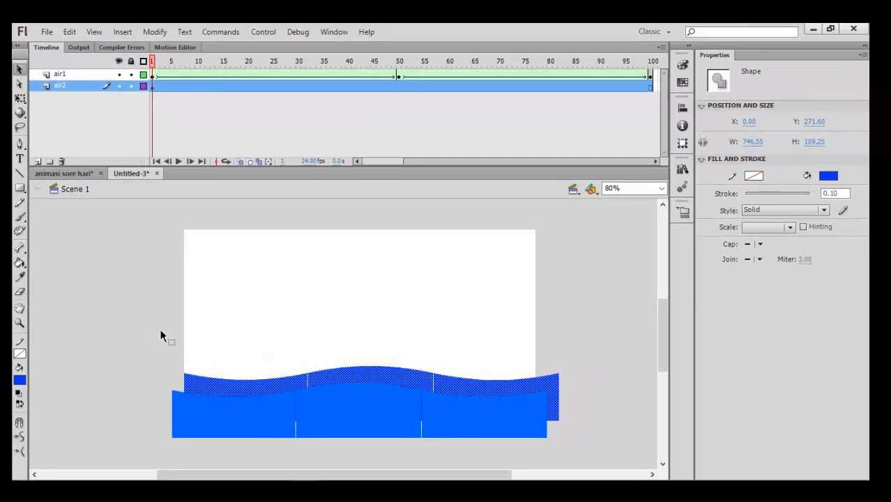
Invert the air2 wave at frame 1, curving the left and right sections' top edges upward and keeping the middle one curved downward.
click(156, 356)
scroll(199, 388, up, 4)
scroll(209, 380, down, 5)
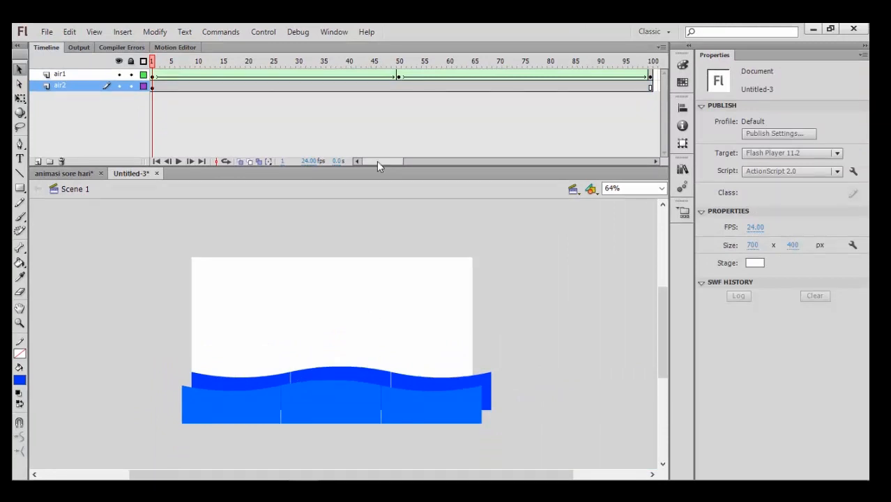
click(153, 86)
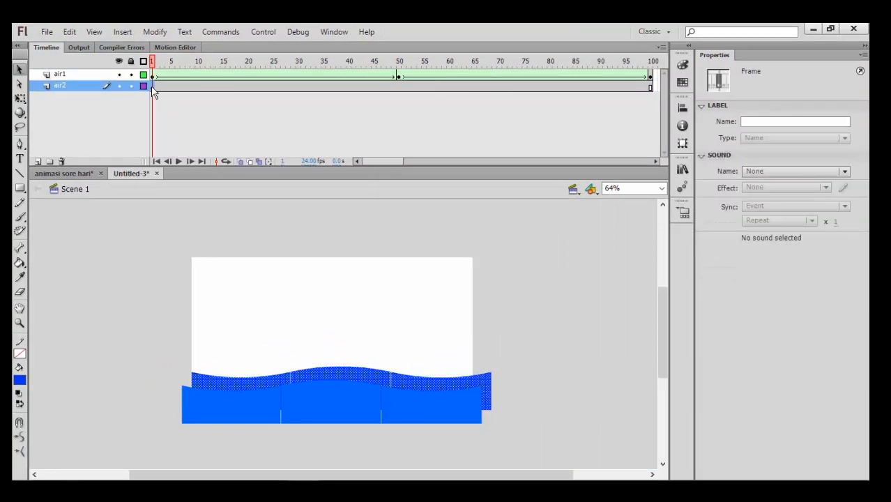
click(264, 353)
key(ctrl+1)
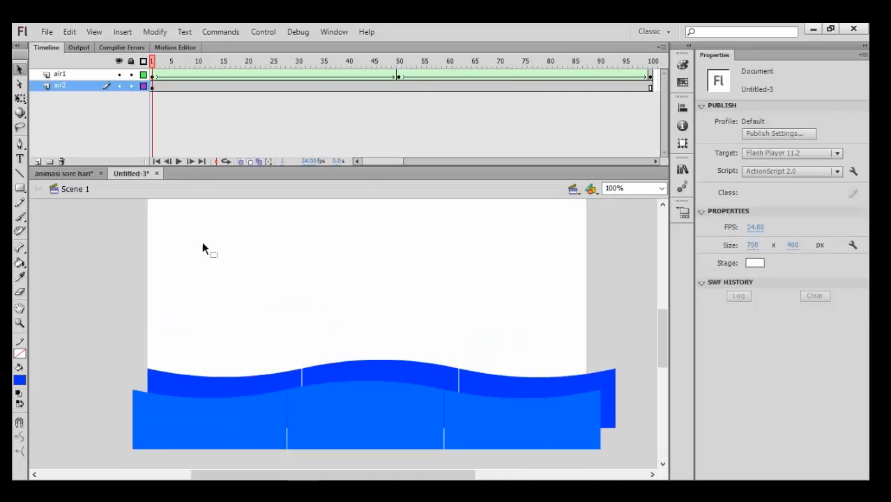
drag(235, 377, 234, 361)
drag(361, 368, 361, 375)
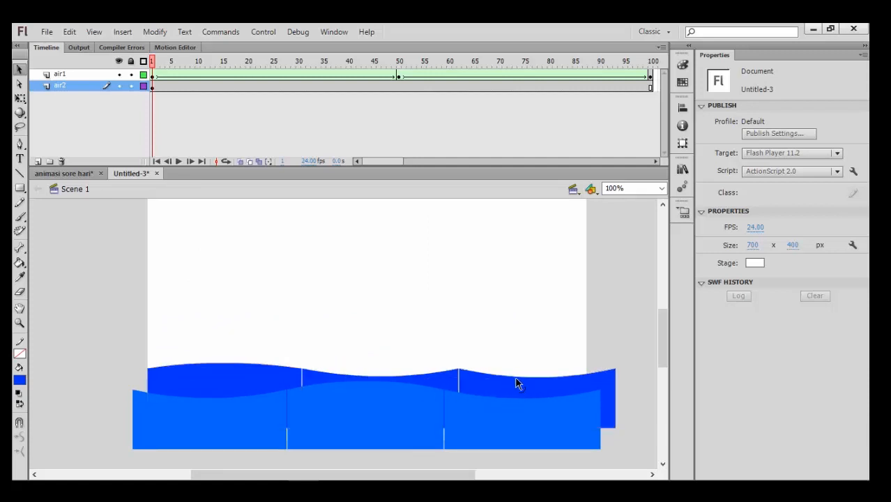
drag(515, 373, 514, 357)
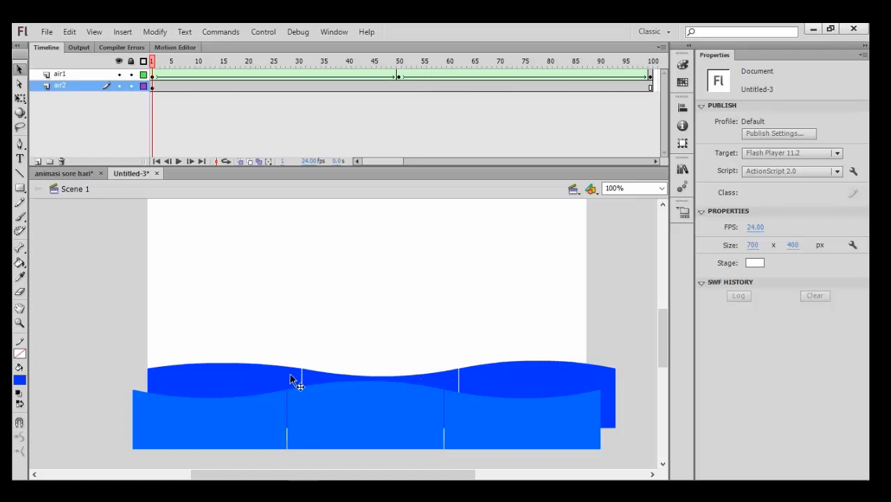
Raise the left crest of the air2 wave slightly at frame 1, and insert keyframes at frames 50 and 100 of air2.
drag(242, 365, 238, 361)
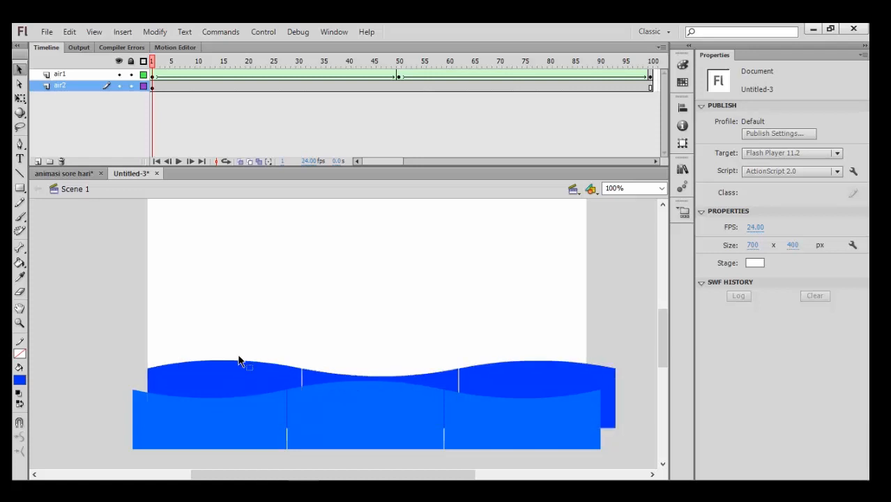
right_click(399, 87)
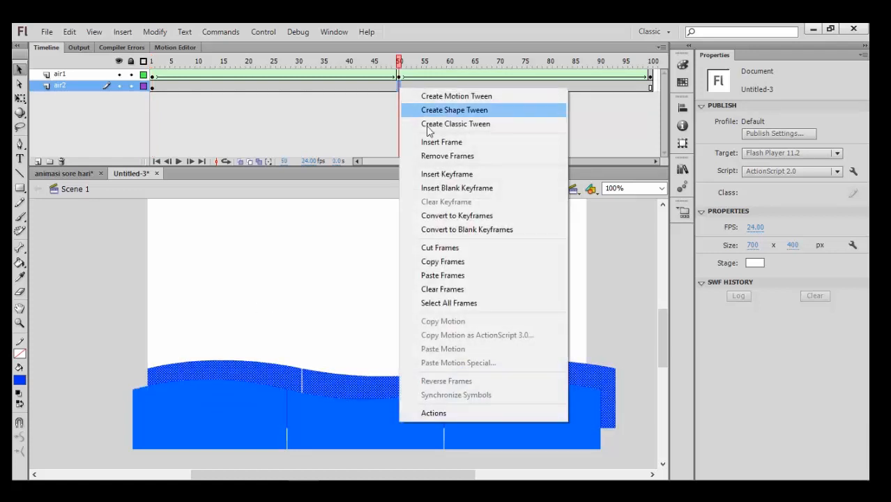
click(439, 175)
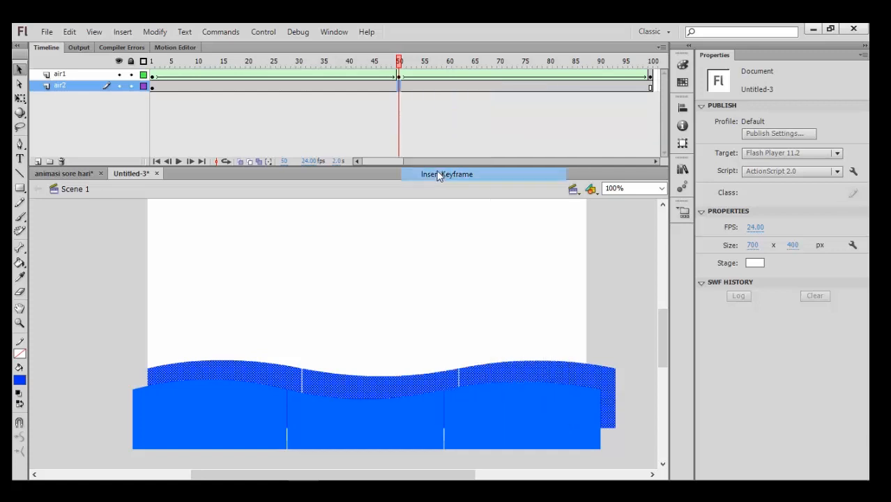
right_click(650, 87)
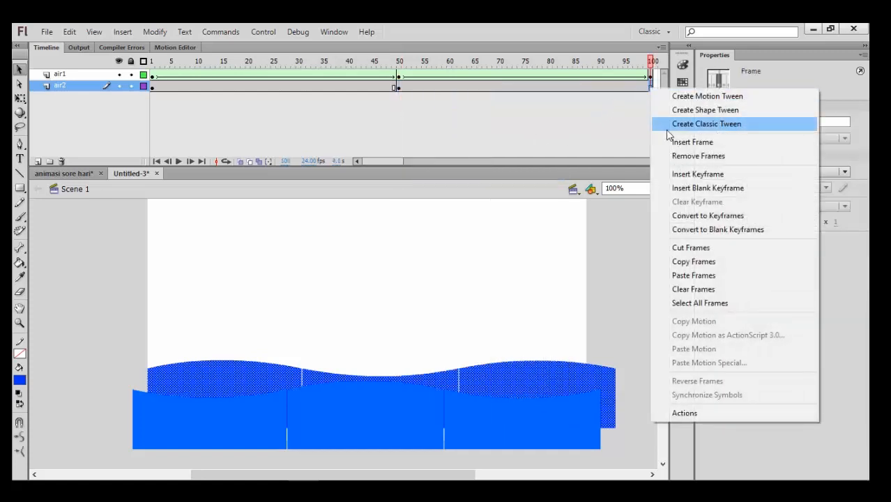
click(683, 173)
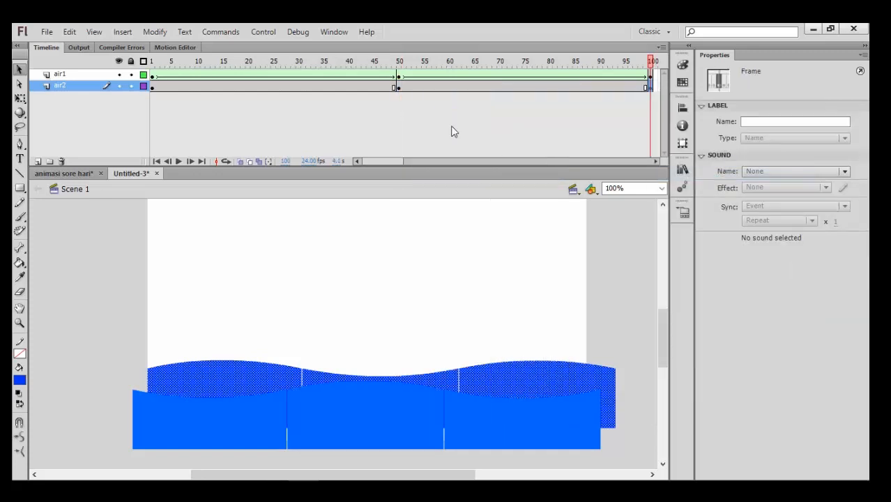
Invert the air2 wave at frame 50, curving the middle section's top edge upward and the left and right sections' top edges downward.
click(400, 88)
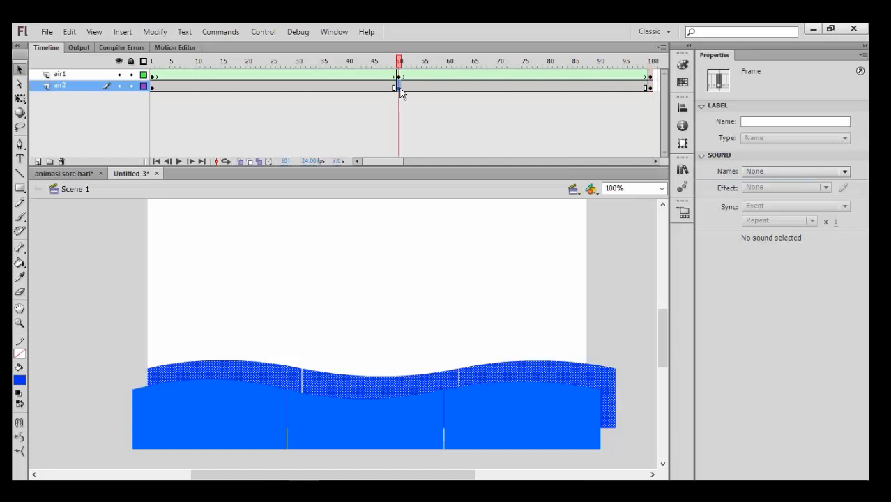
click(339, 299)
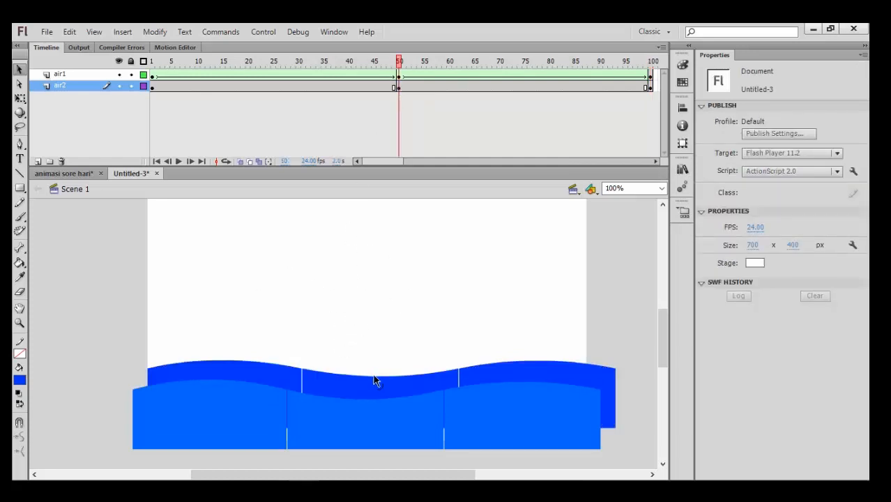
drag(373, 380, 372, 357)
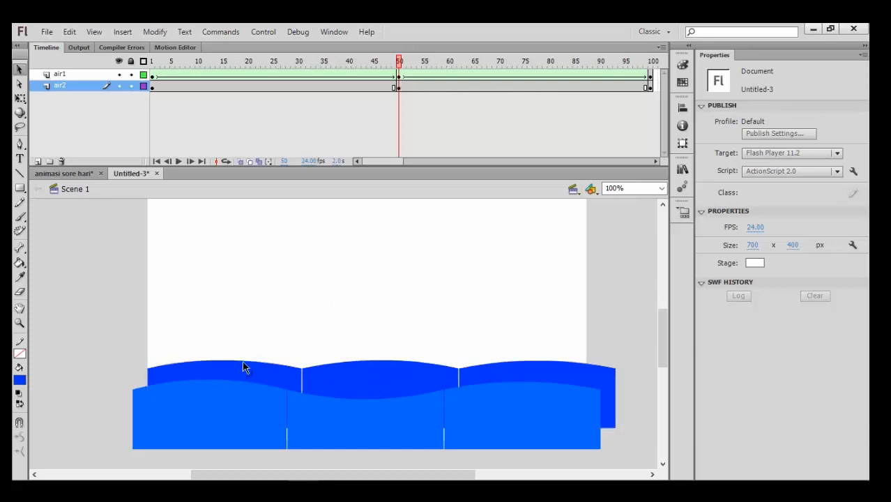
drag(243, 368, 244, 386)
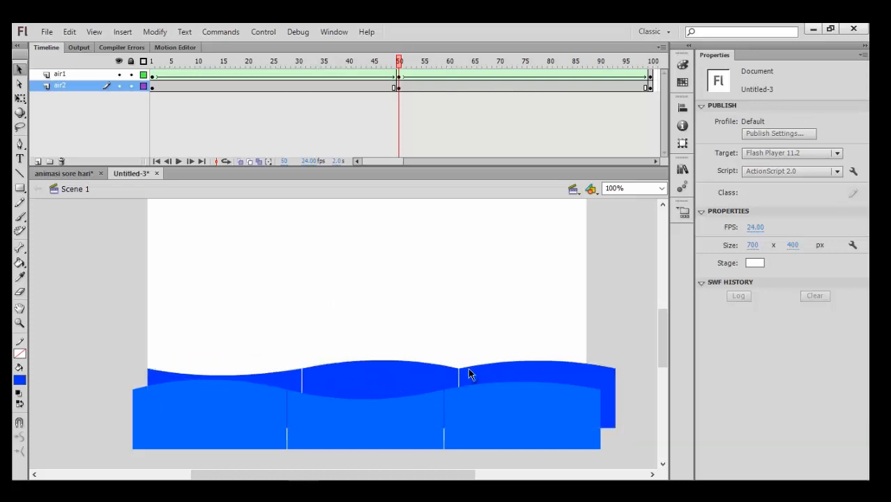
drag(526, 363, 526, 380)
Create shape tweens on air2 between frames 1 and 50 and between frames 50 and 100, and scrub through the wave motion.
click(288, 87)
right_click(289, 87)
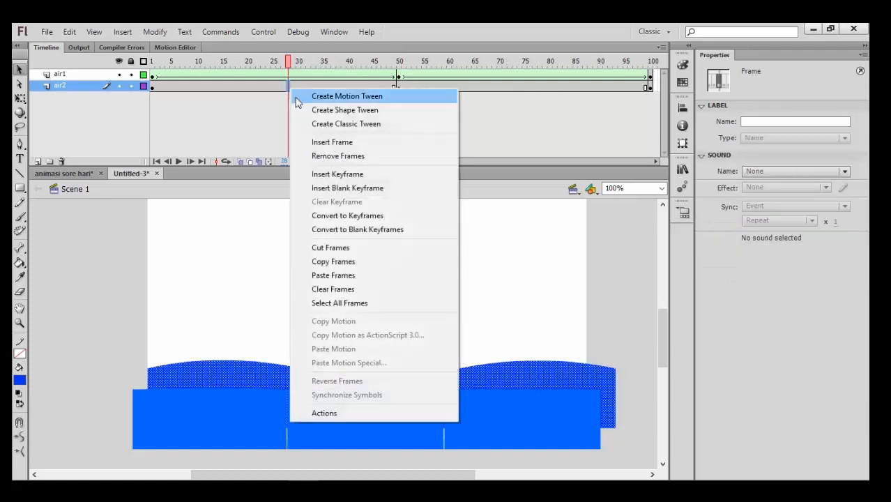
click(304, 110)
click(450, 86)
right_click(449, 86)
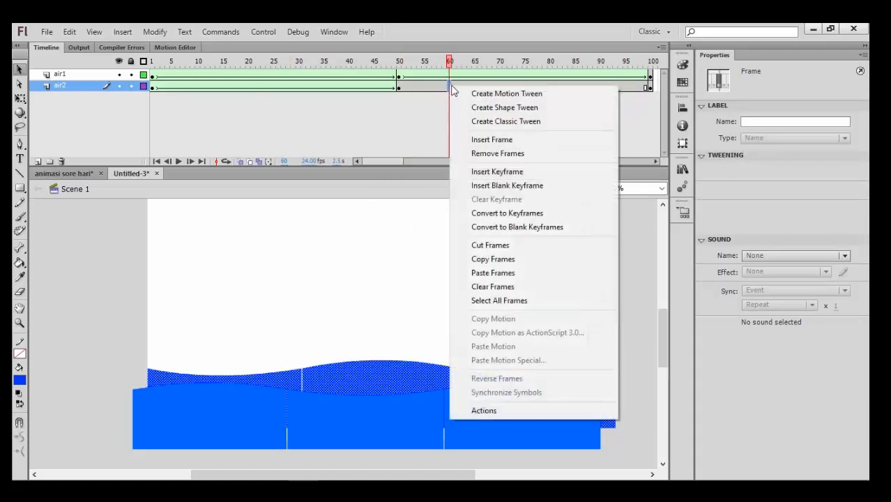
click(464, 108)
drag(449, 61, 218, 61)
drag(252, 96, 137, 87)
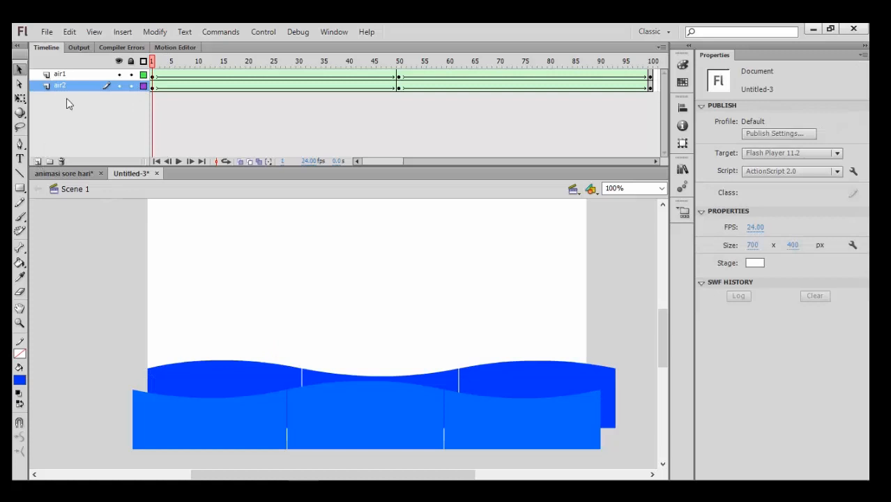
Add a new layer, place it below air2 and name it air3.
click(124, 33)
mouse_move(226, 111)
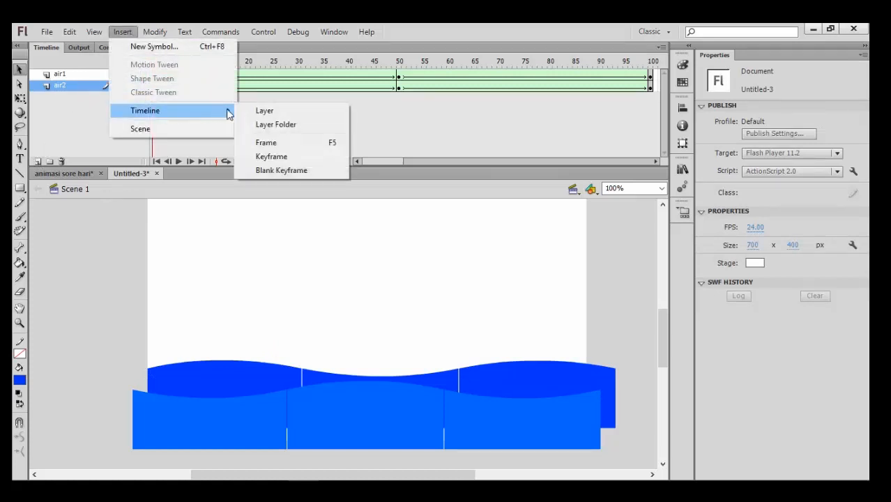
click(254, 112)
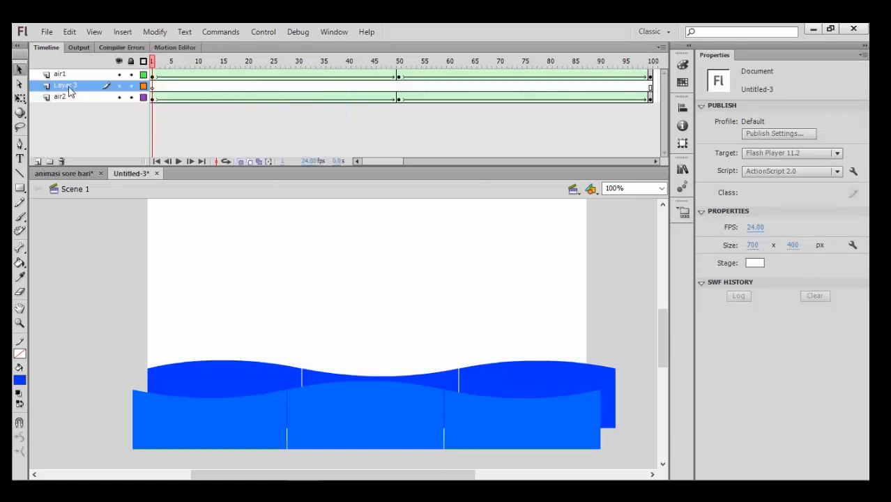
drag(69, 91, 68, 115)
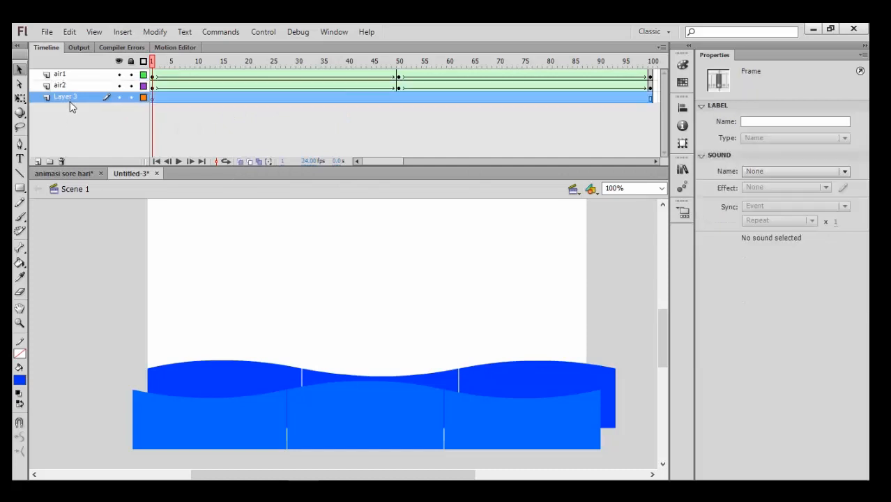
double_click(70, 98)
text(air3)
key(Return)
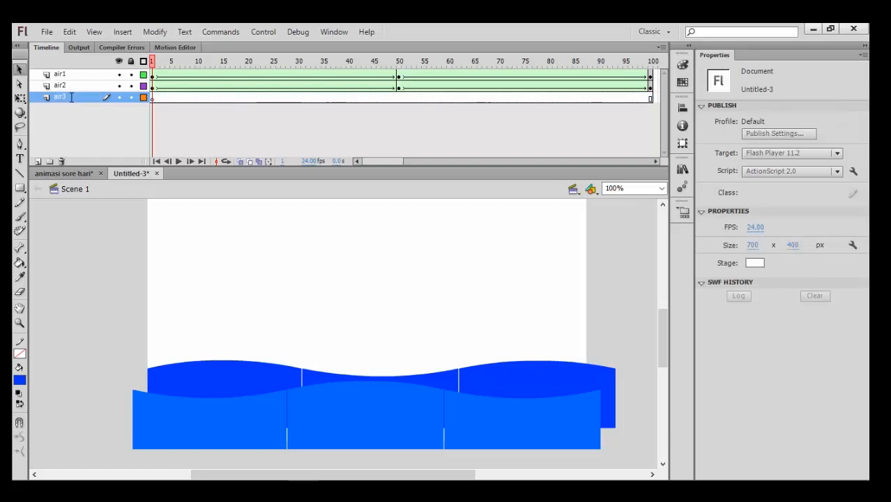
Paste the copied light blue wave in place on frame 1 of air3 and nudge it up to Y 232.35.
right_click(116, 236)
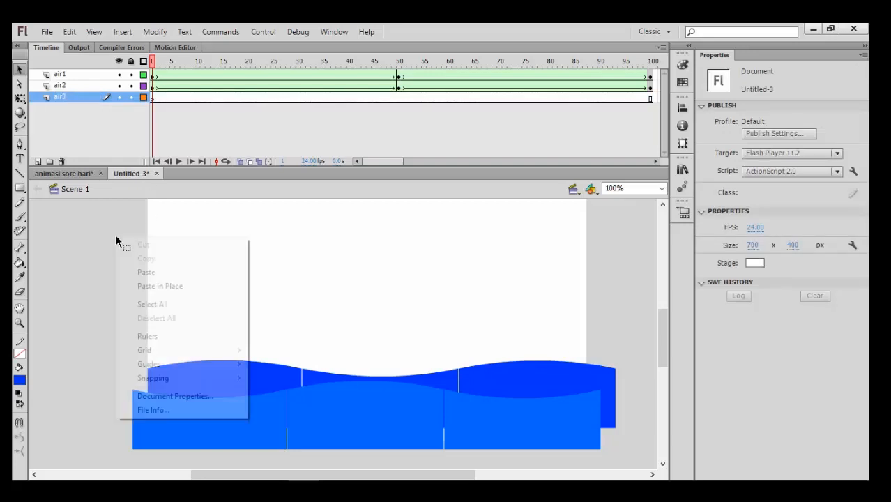
click(139, 286)
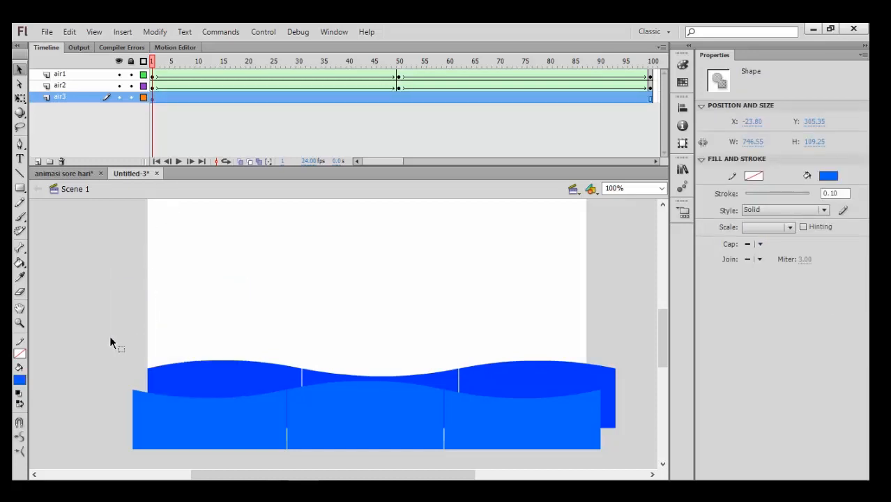
click(154, 99)
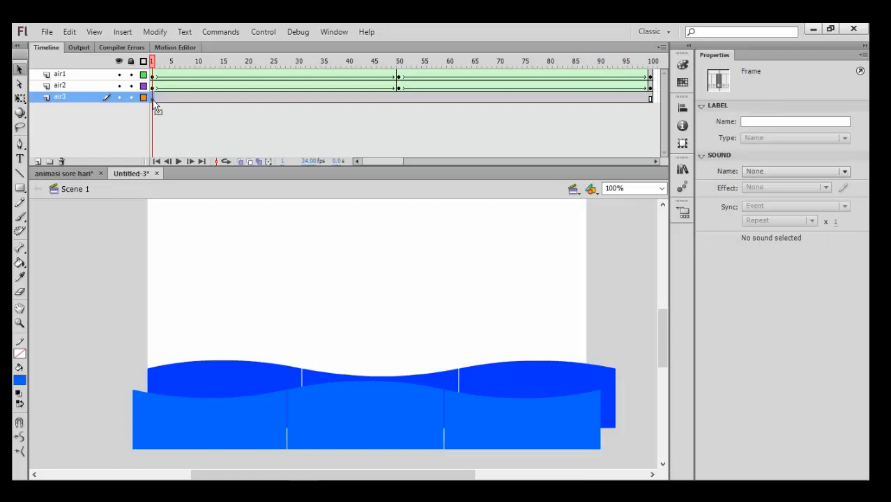
key(Up)
key(Up)
key(Up)
key(Up)
key(Up)
key(Up)
key(Up)
key(Up)
key(Up)
key(Up)
key(Up)
key(Up)
key(Up)
key(Up)
key(Up)
key(Up)
key(Up)
key(Up)
key(Up)
key(Up)
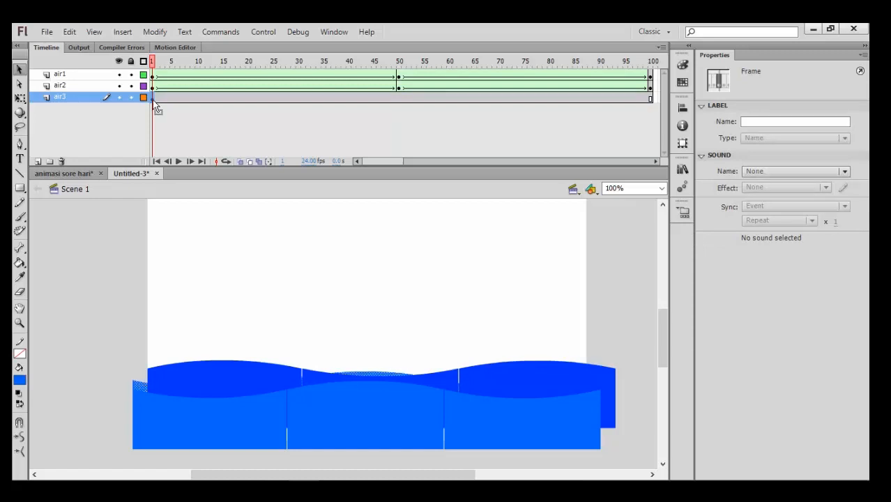
key(Up)
key(Up)
key(Up)
key(Up)
key(Up)
key(Up)
key(Up)
key(Up)
key(Up)
key(Up)
key(Up)
key(Up)
key(Up)
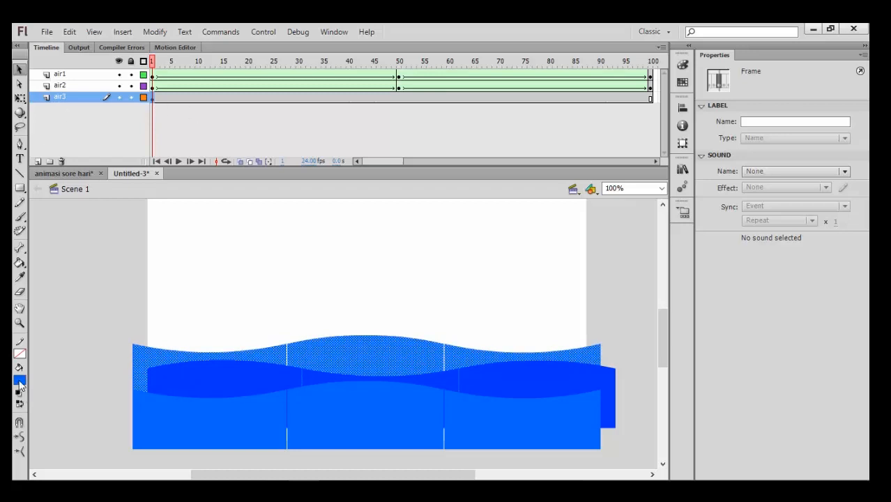
Change the fill of the air3 wave to a darker, pure blue than the other two waves.
click(148, 365)
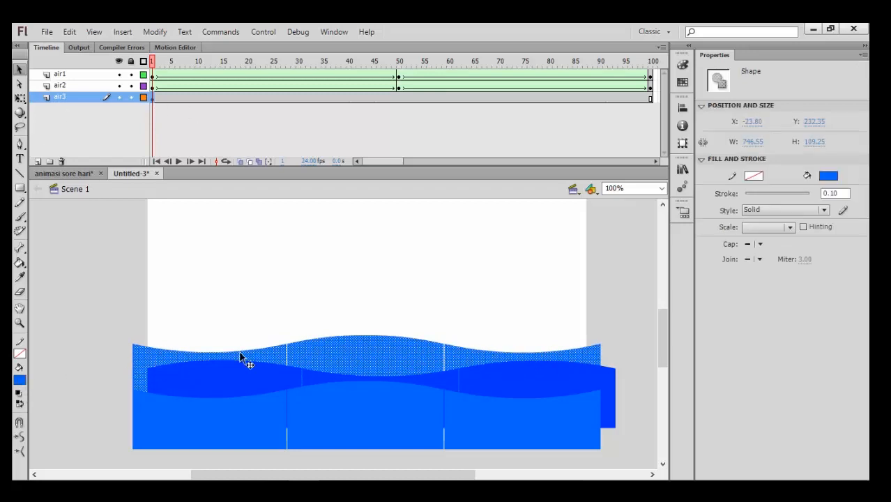
click(19, 381)
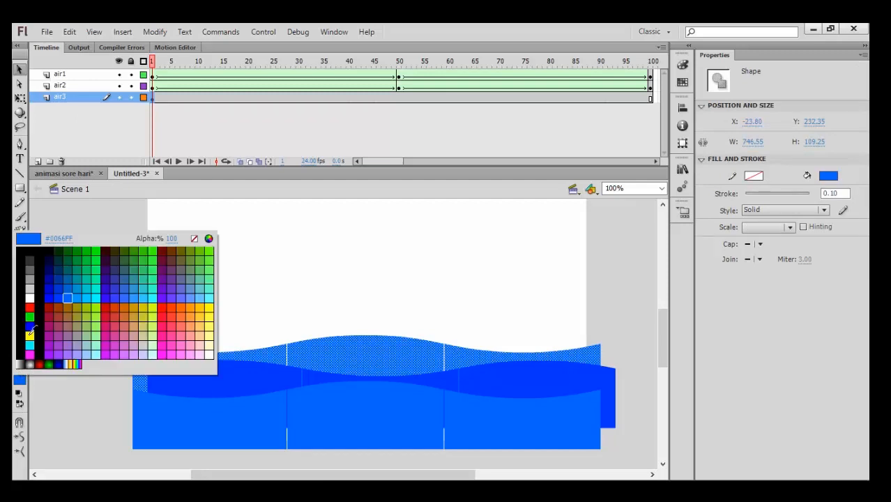
click(49, 296)
click(82, 291)
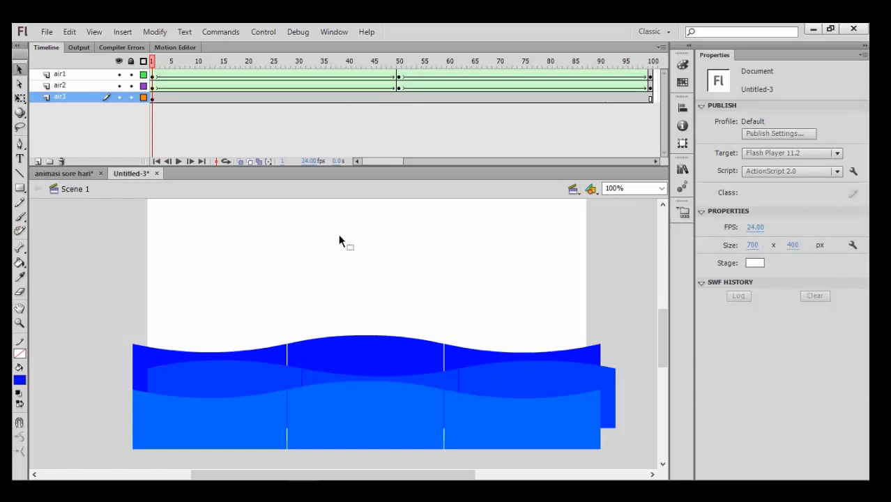
Insert keyframes at frames 50 and 100 of air3.
right_click(400, 99)
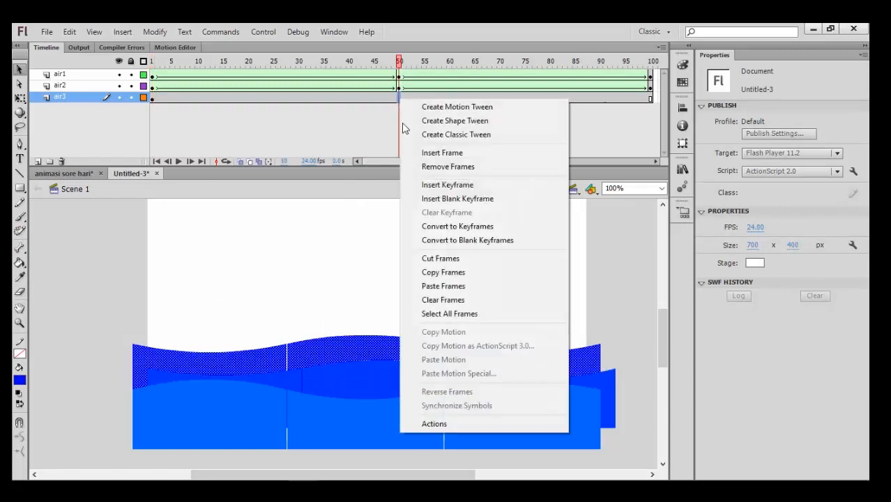
click(429, 183)
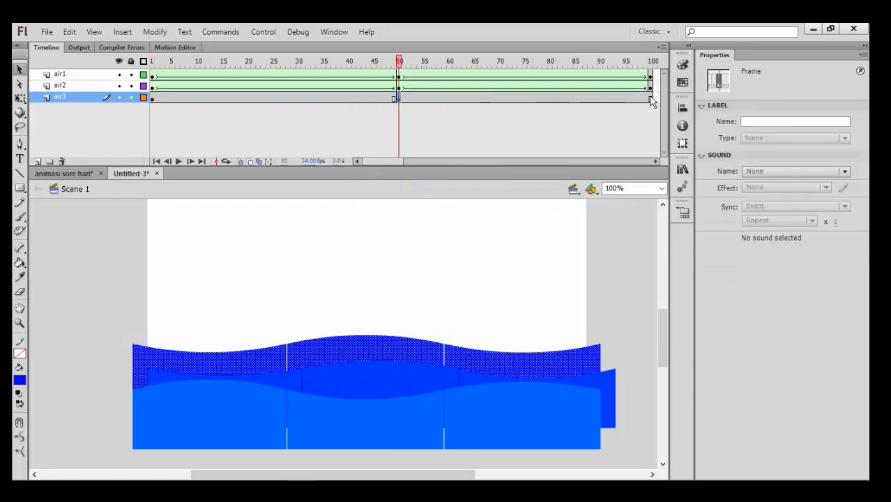
right_click(649, 98)
click(679, 184)
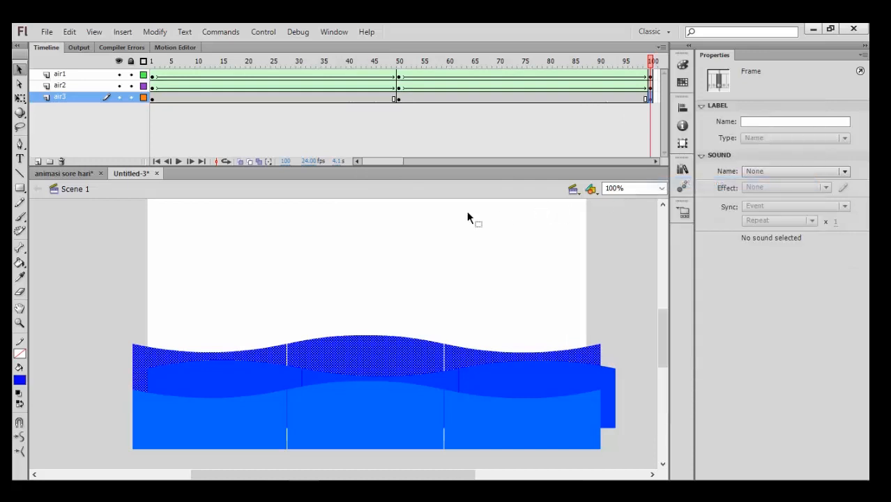
Create shape tweens on air3 between frames 1 and 50 and between frames 50 and 100.
click(400, 99)
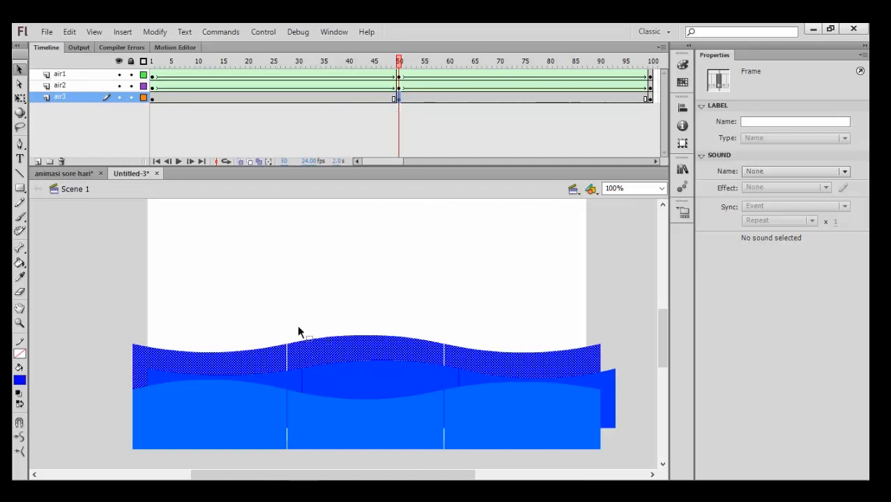
right_click(314, 101)
click(335, 117)
right_click(434, 101)
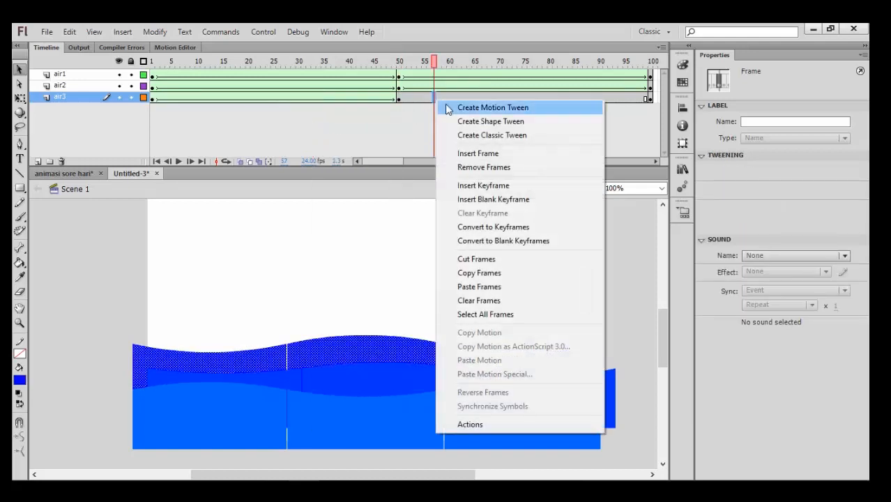
click(450, 122)
Invert the air3 wave at frame 50, curving the middle section's top edge downward and the left and right sections' top edges upward.
drag(429, 76, 401, 109)
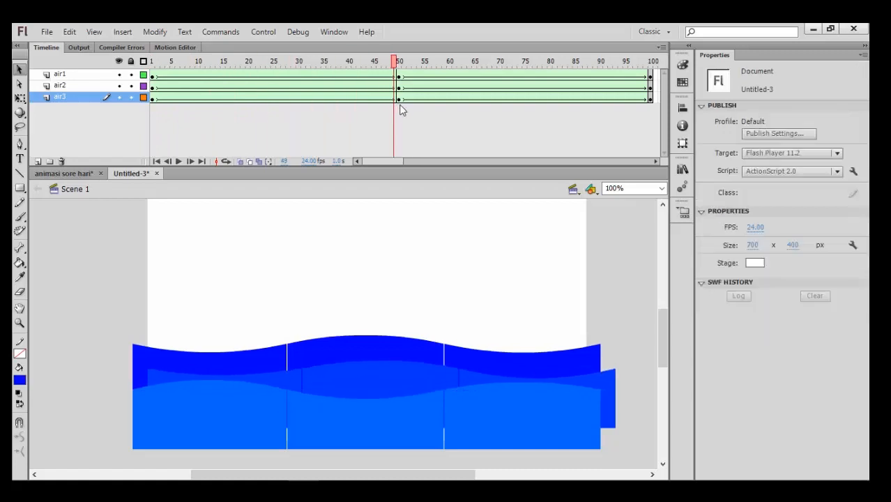
click(399, 98)
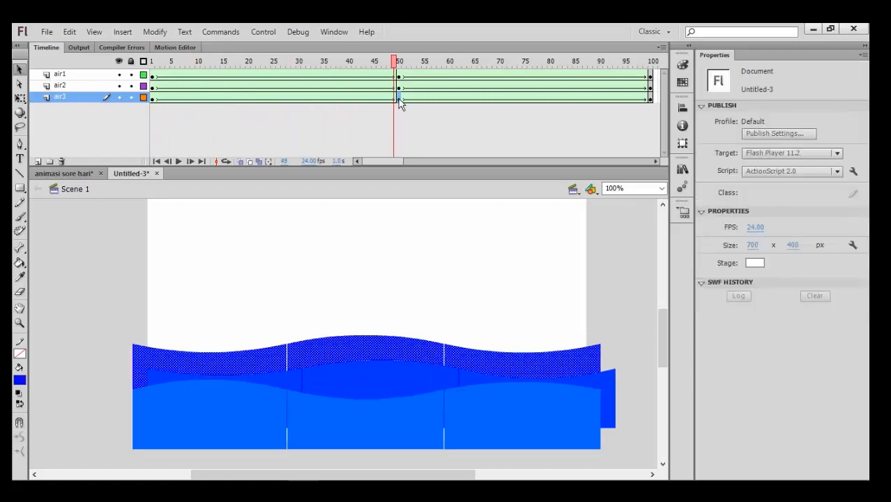
click(417, 293)
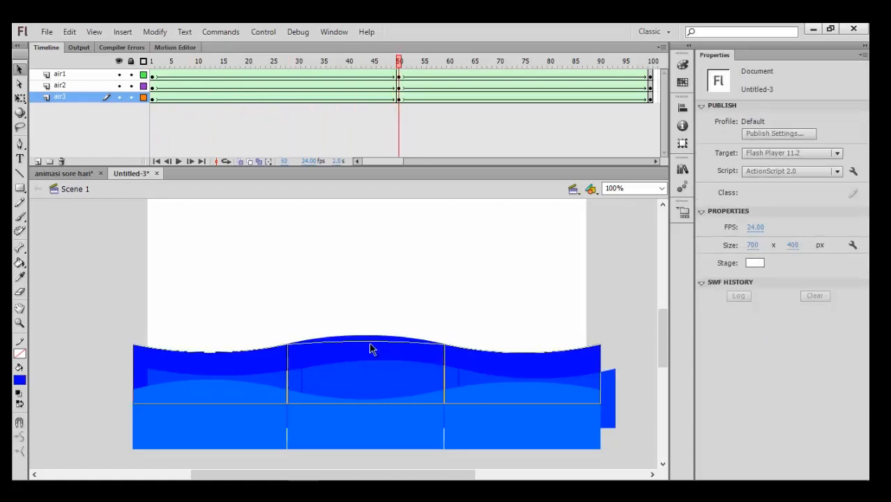
drag(370, 344, 370, 358)
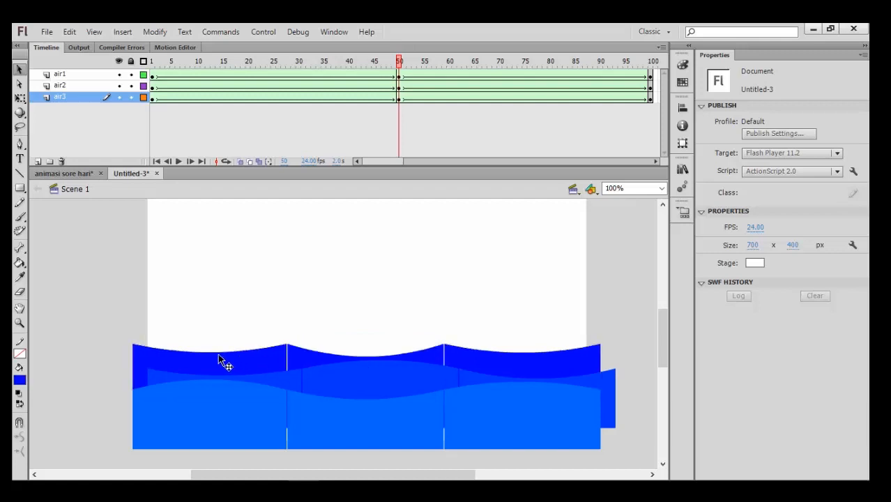
drag(218, 353, 216, 336)
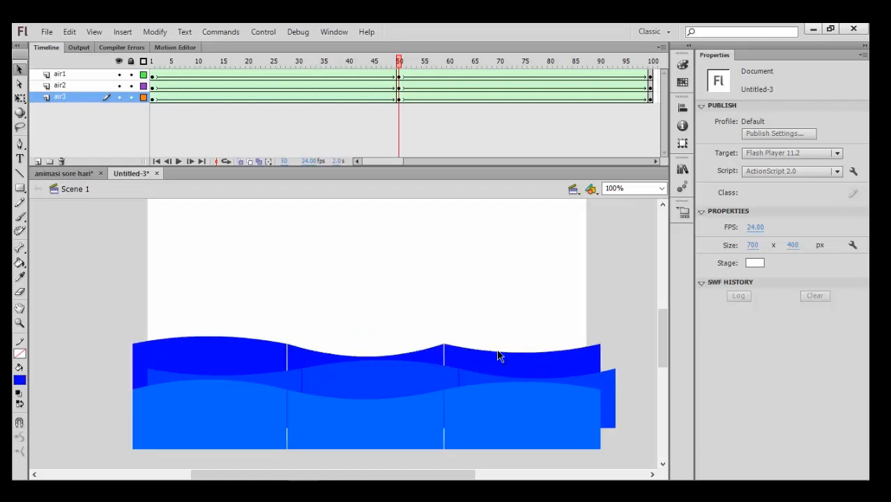
drag(503, 353, 501, 335)
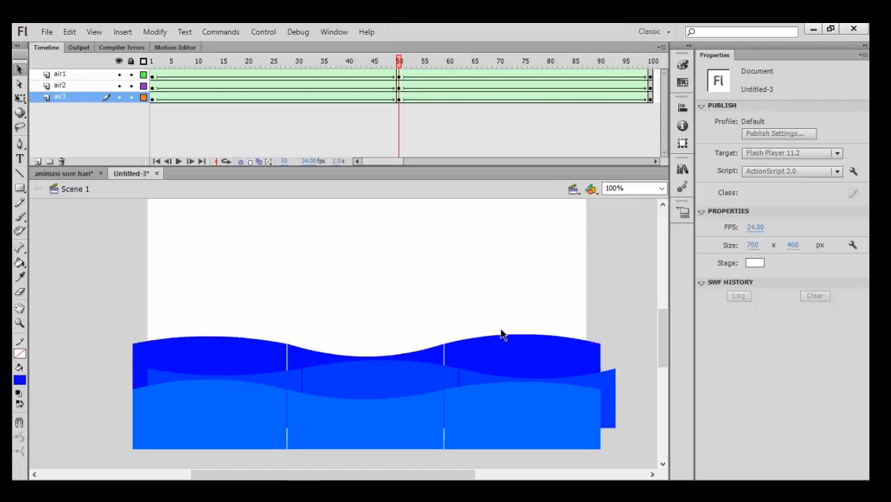
Preview the animated waves by moving to frame 53 and testing the movie.
drag(403, 78, 414, 105)
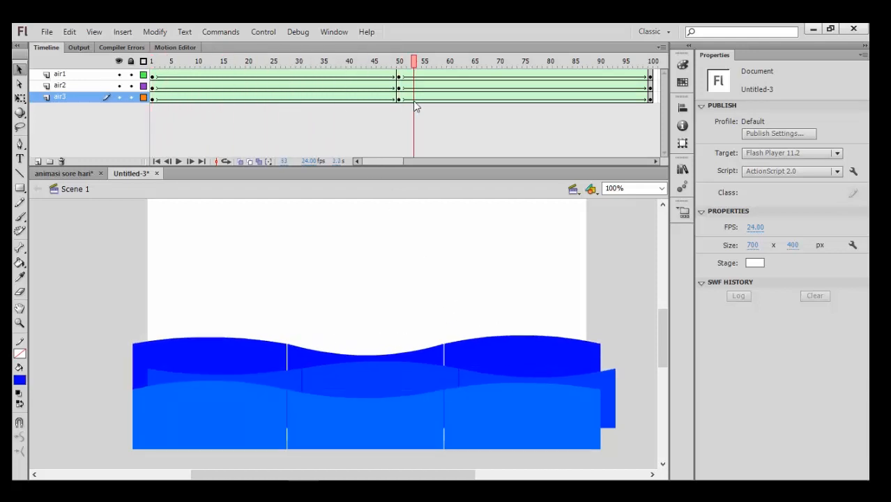
key(ctrl+Return)
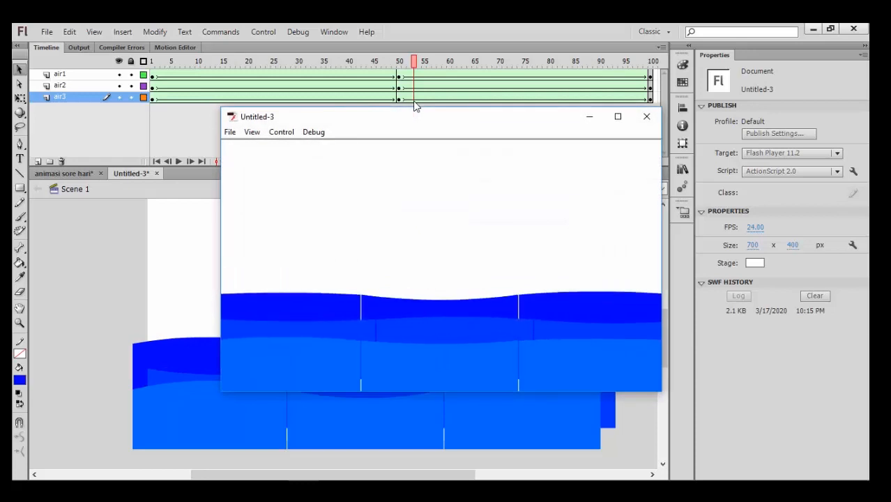
click(646, 117)
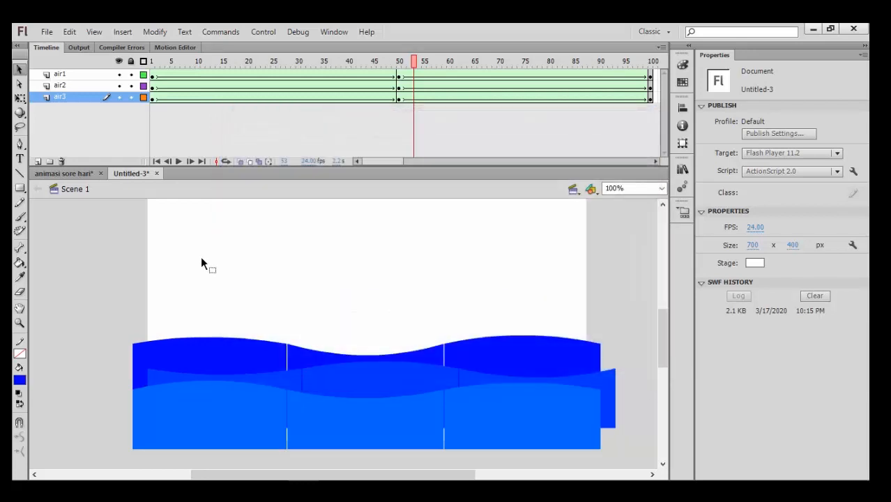
scroll(237, 280, down, 1)
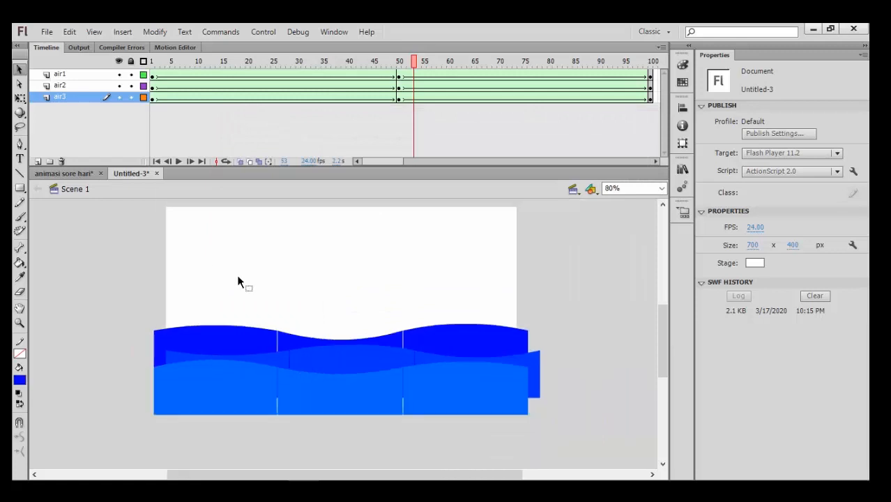
Add a new layer between air1 and air2 and name it perahu.
click(74, 86)
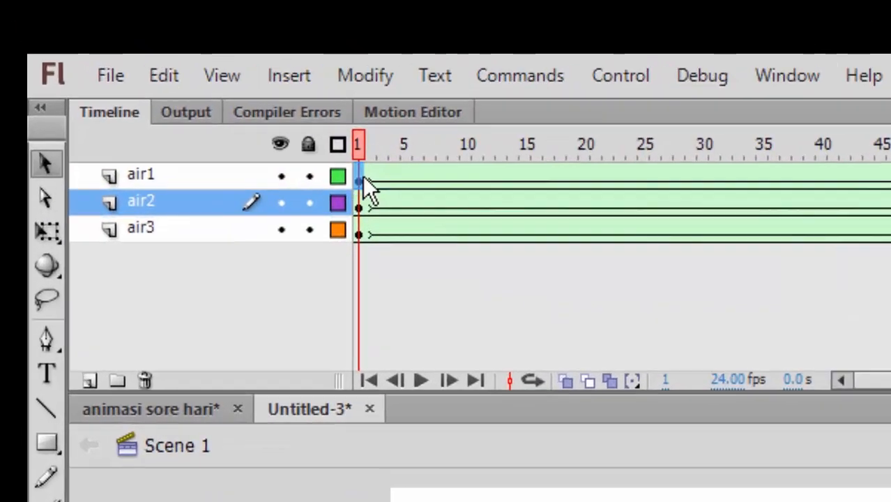
click(154, 75)
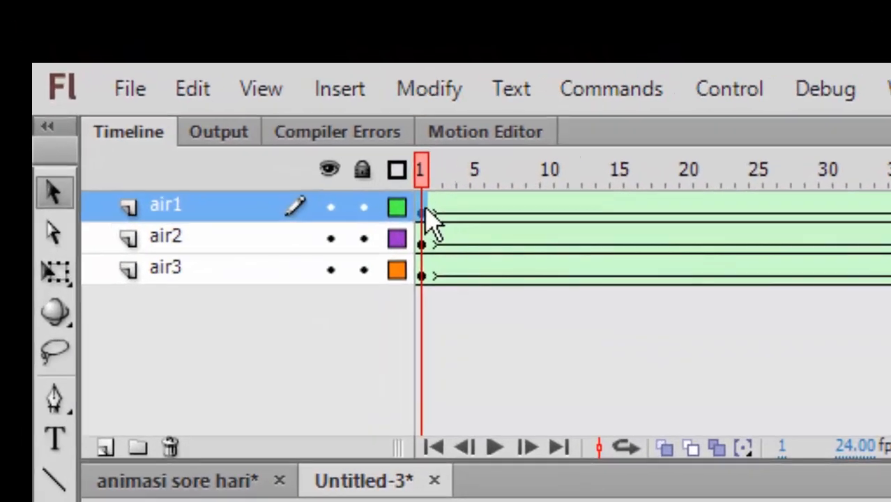
click(200, 246)
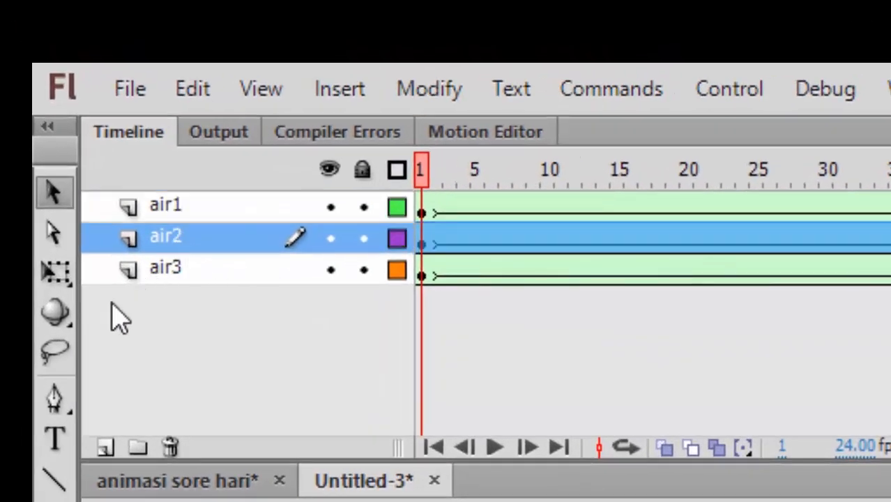
click(104, 448)
double_click(219, 253)
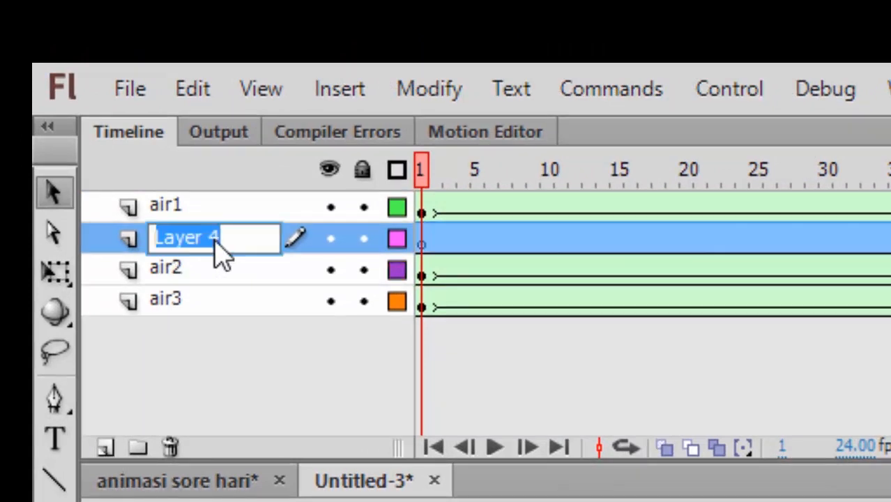
text(perahu)
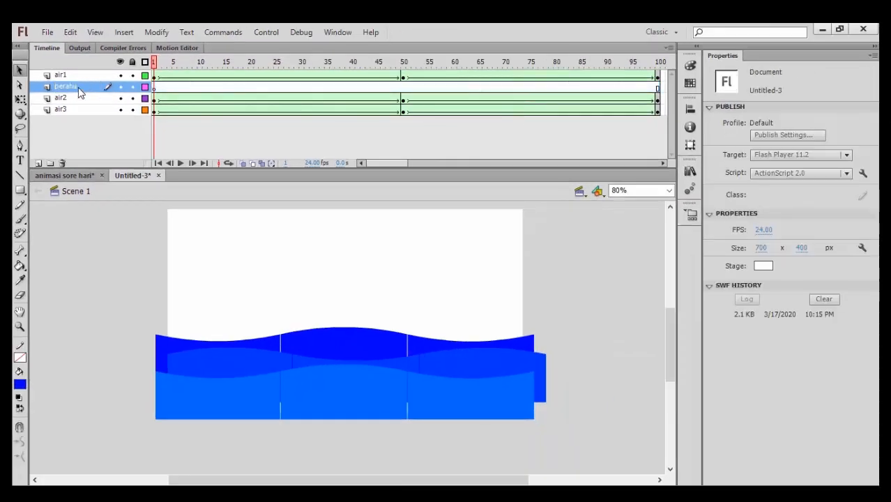
Draw a blue rectangle without stroke, about 312 x 130 px, on layer perahu overlapping the stage's upper-left corner.
scroll(210, 387, up, 2)
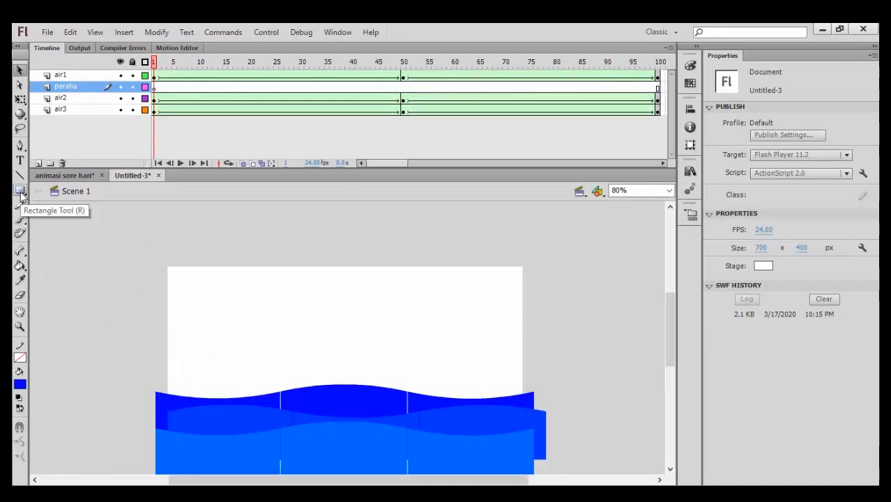
drag(20, 195, 61, 191)
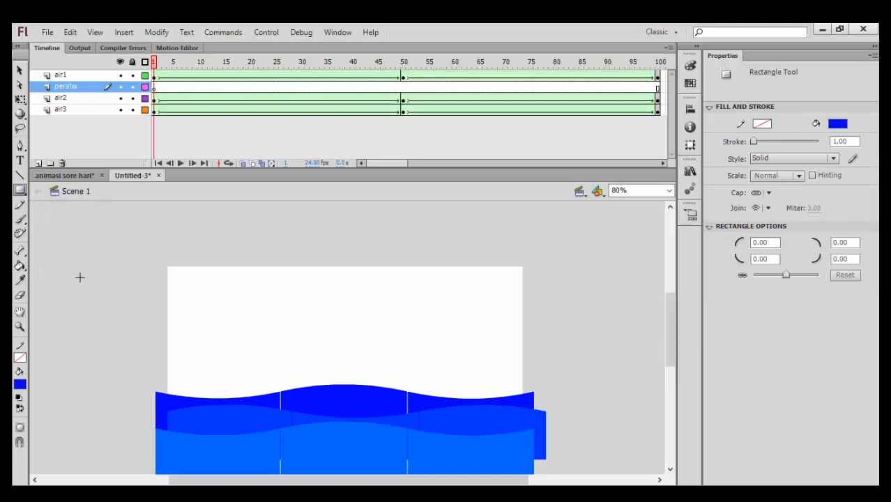
drag(98, 235, 256, 301)
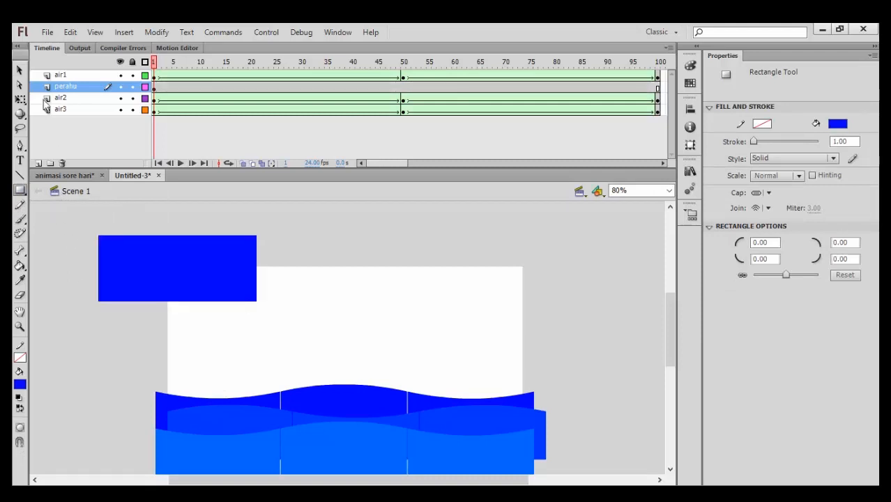
click(20, 71)
click(175, 251)
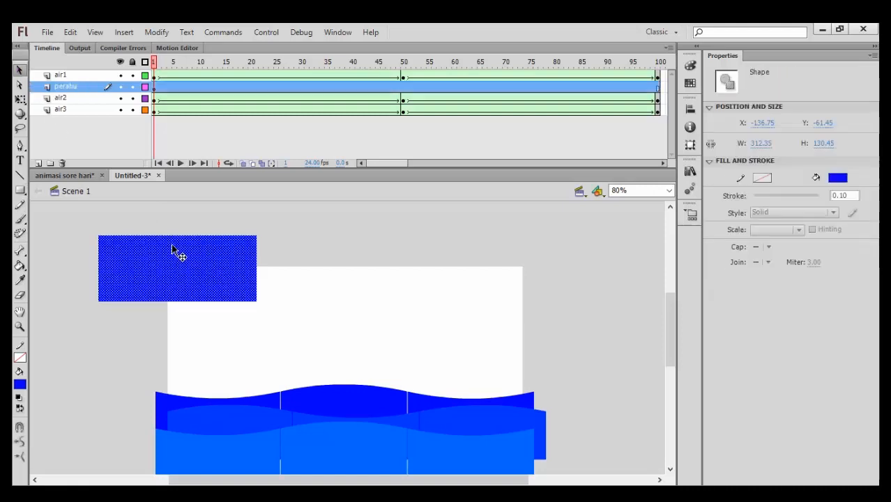
click(297, 244)
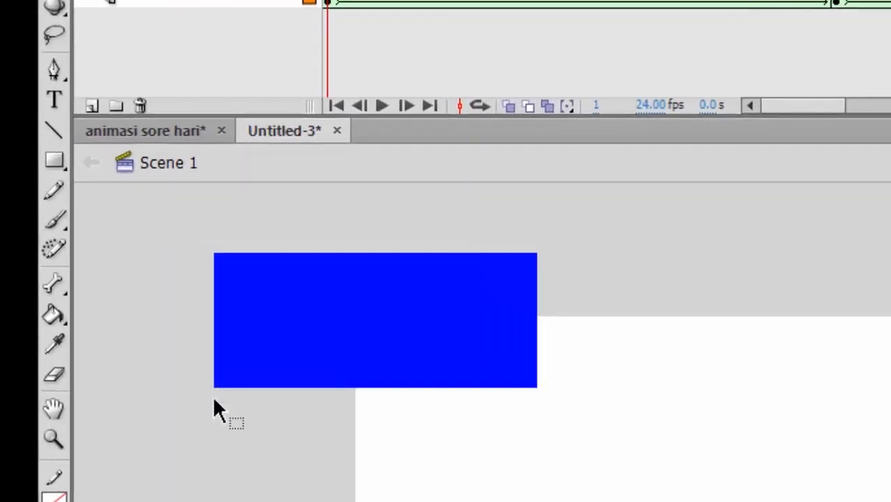
Pull both lower corners of the rectangle inward to form a trapezoid hull with a narrow base.
drag(219, 387, 294, 387)
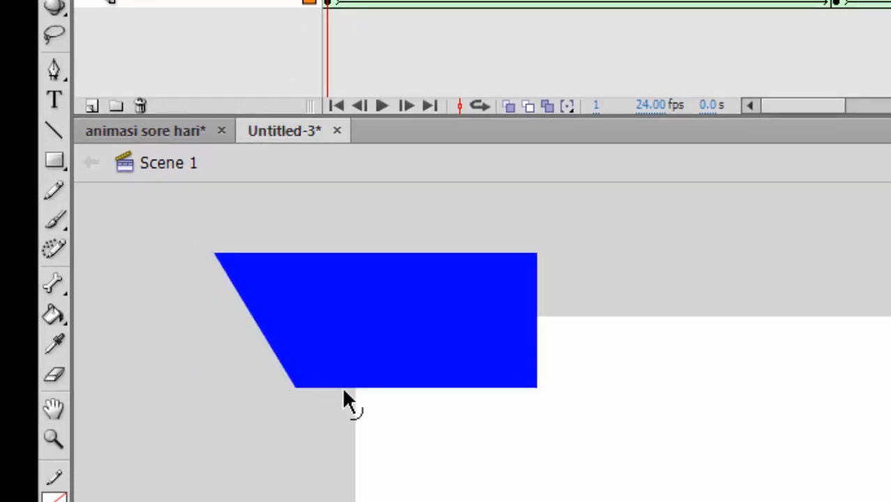
drag(534, 388, 428, 385)
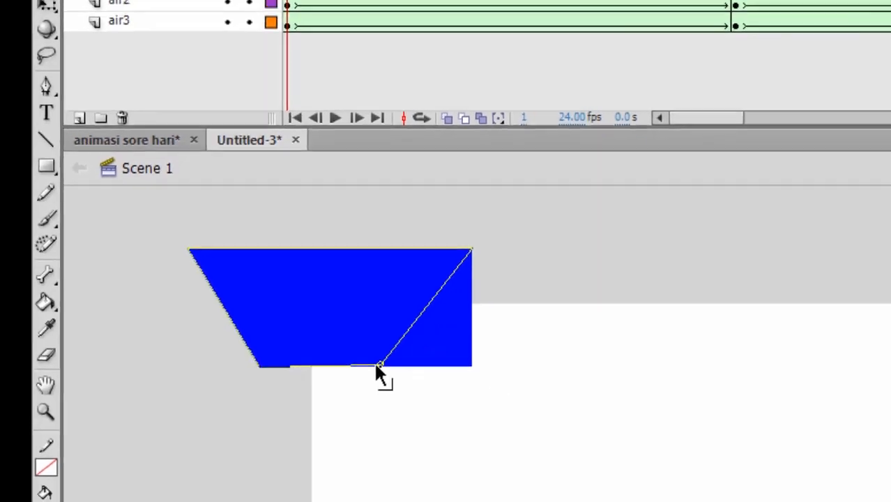
drag(376, 364, 365, 369)
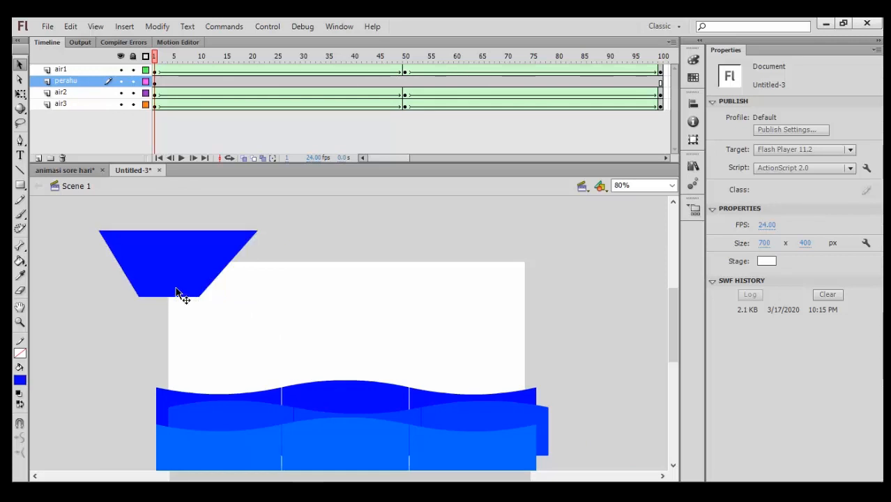
drag(199, 298, 206, 297)
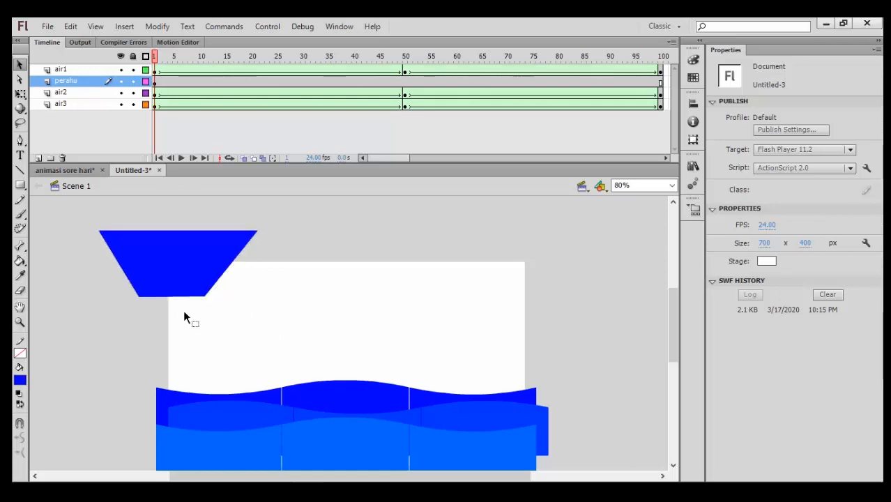
Squash the trapezoid hull from its top edge to about 94 px high.
click(163, 266)
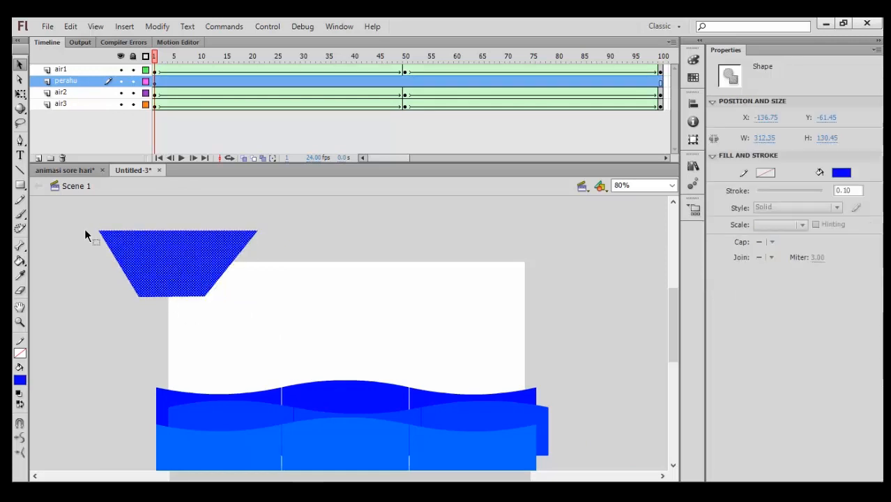
click(21, 97)
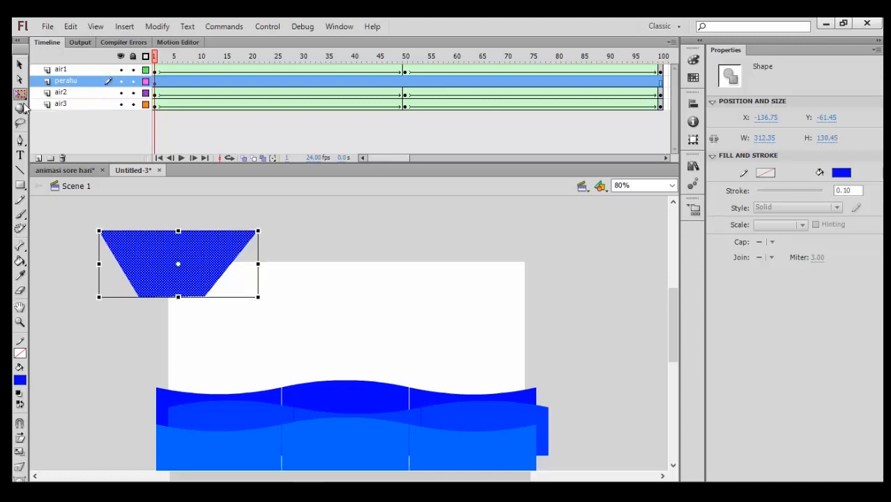
drag(178, 230, 178, 249)
click(20, 65)
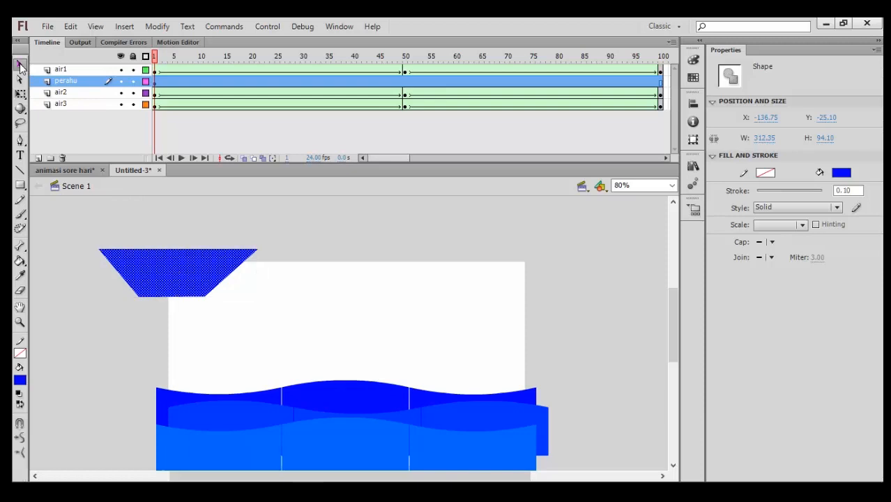
click(213, 306)
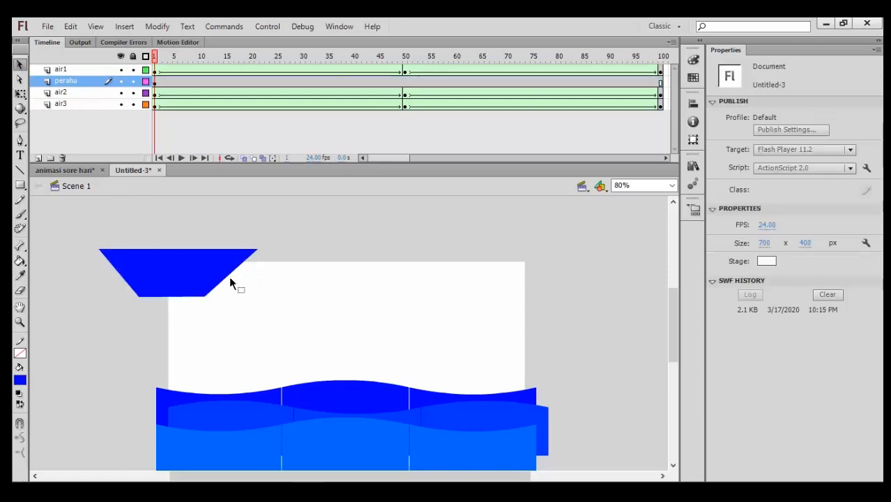
Bend the hull's sides and base outward and its top edge downward, then shift the hull onto the stage's top-left area.
drag(230, 282, 231, 281)
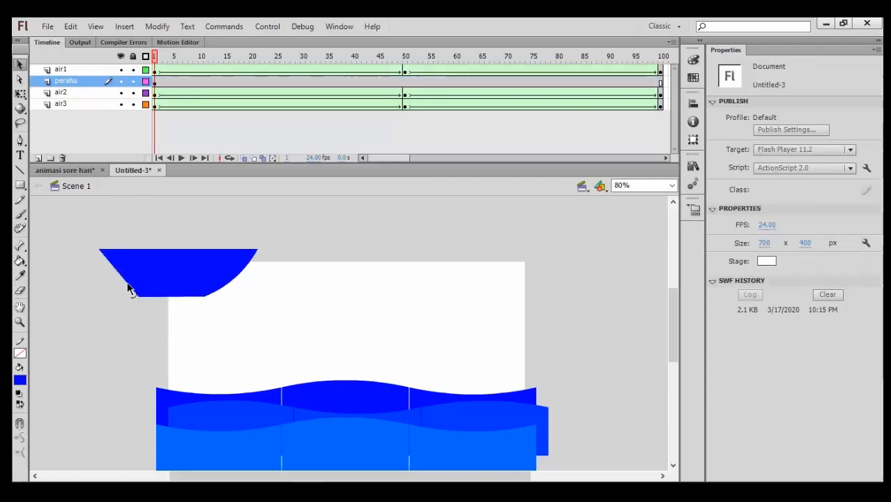
drag(123, 285, 118, 288)
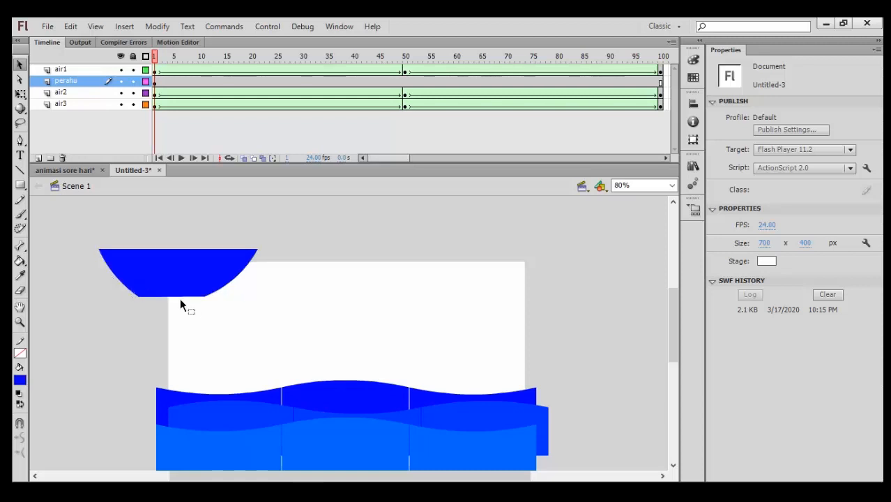
drag(172, 299, 173, 303)
drag(169, 249, 241, 294)
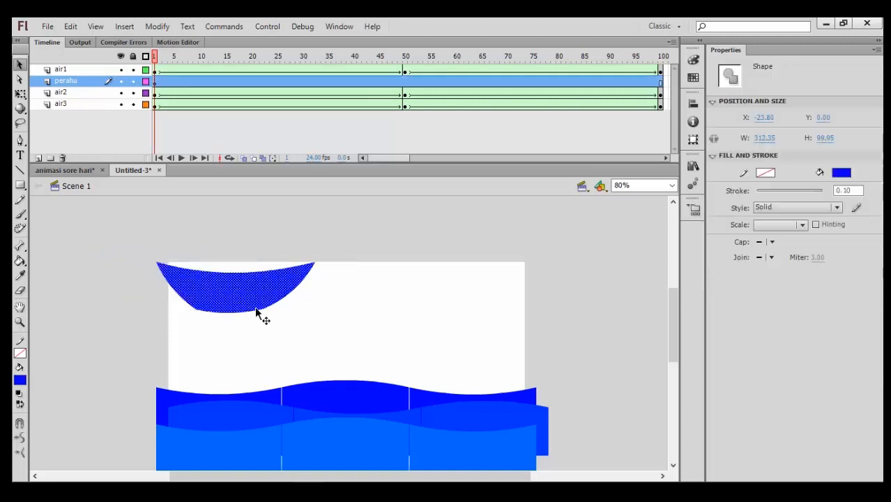
Enlarge the hull to about 418 x 134 px and move it slightly lower on the stage.
click(20, 93)
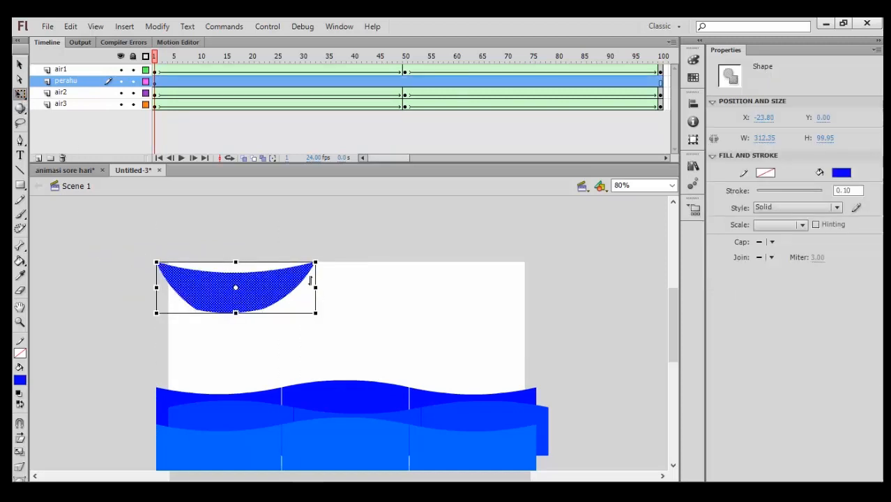
drag(316, 262, 368, 245)
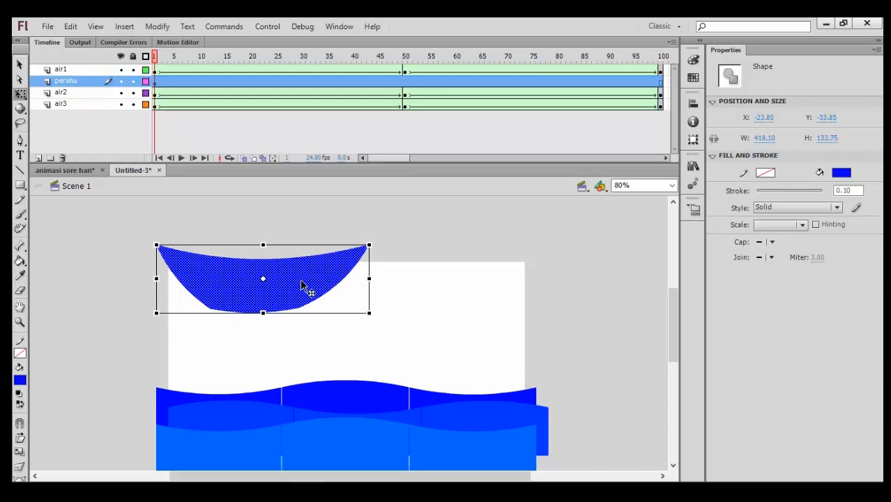
drag(304, 289, 300, 322)
click(407, 307)
Draw three stacked rectangles of decreasing width on the rear of the hull as the boat's cabin and funnel.
click(20, 185)
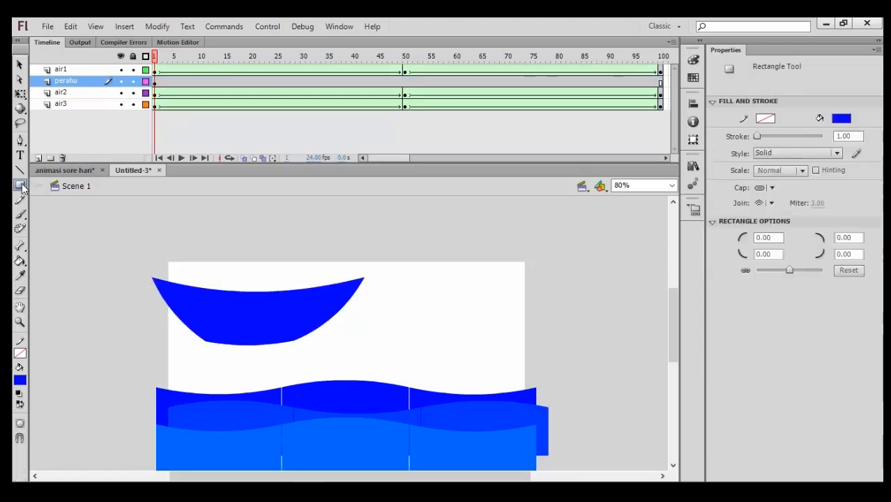
drag(182, 257, 241, 311)
drag(221, 263, 235, 269)
drag(211, 229, 224, 260)
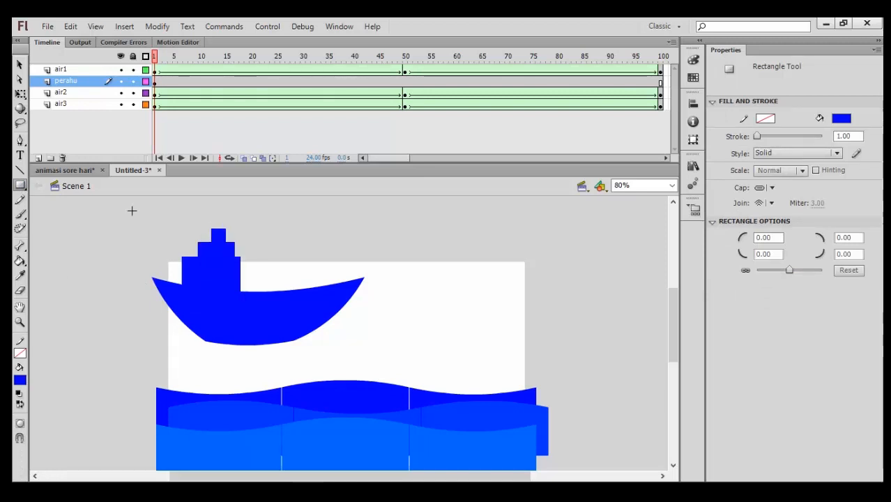
Change the whole boat's fill color to black.
click(20, 64)
click(217, 302)
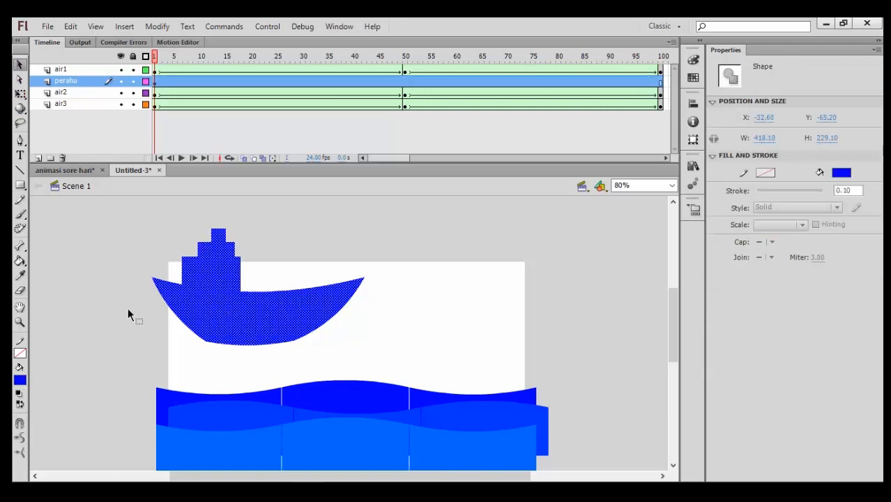
click(19, 378)
click(22, 246)
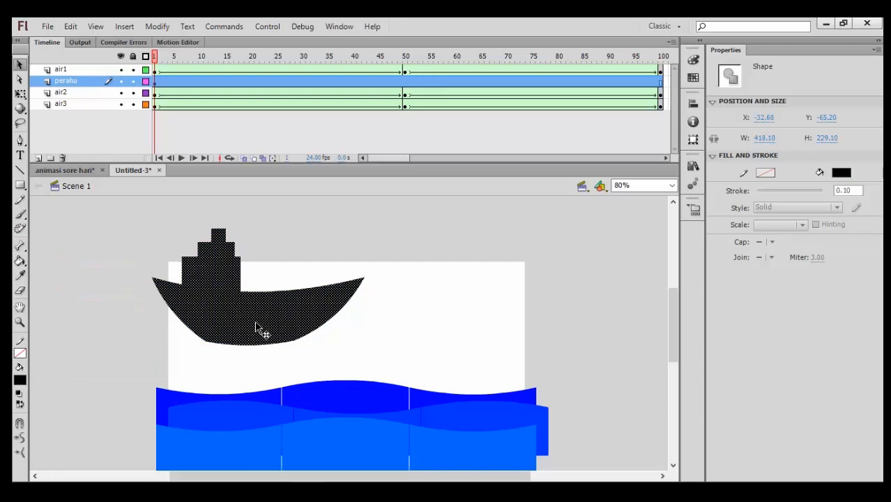
Move the boat down into the waves at mid-stage and scale it to about 434 x 238 px.
drag(258, 323, 352, 413)
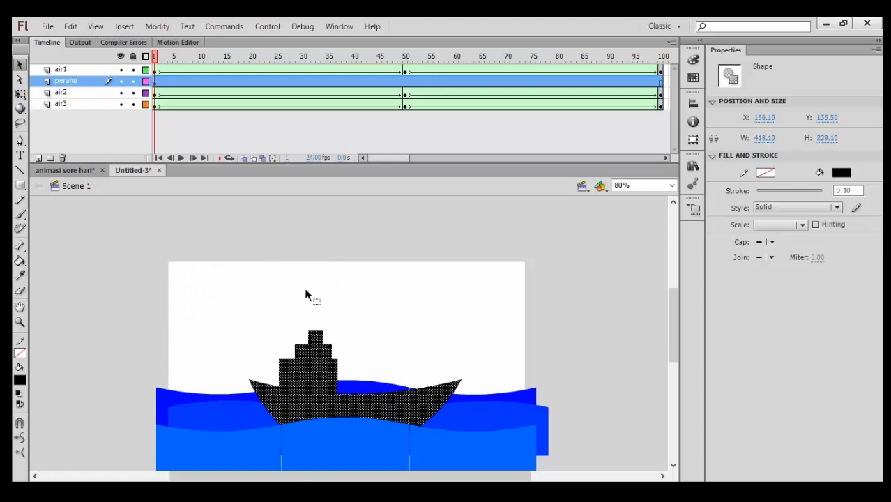
key(q)
drag(460, 331, 470, 326)
drag(410, 402, 401, 398)
Rotate the boat slightly clockwise so its bow dips toward the water.
scroll(374, 281, down, 2)
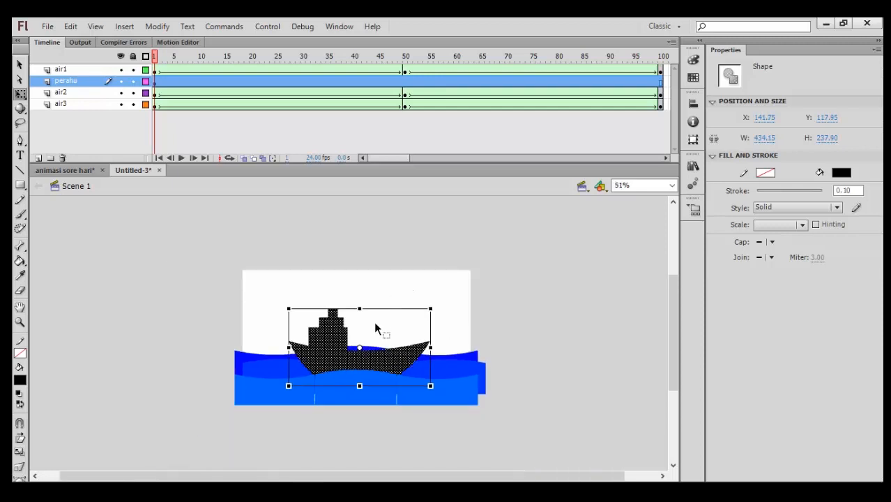
scroll(374, 343, up, 3)
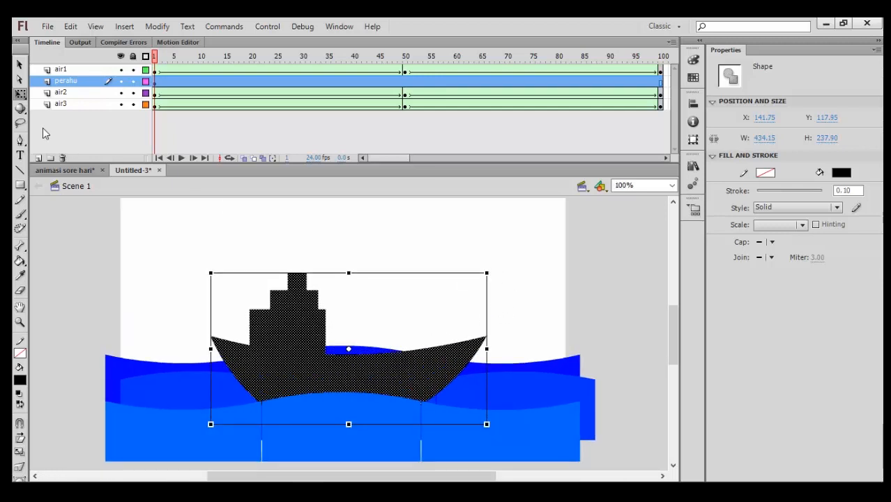
drag(493, 267, 500, 285)
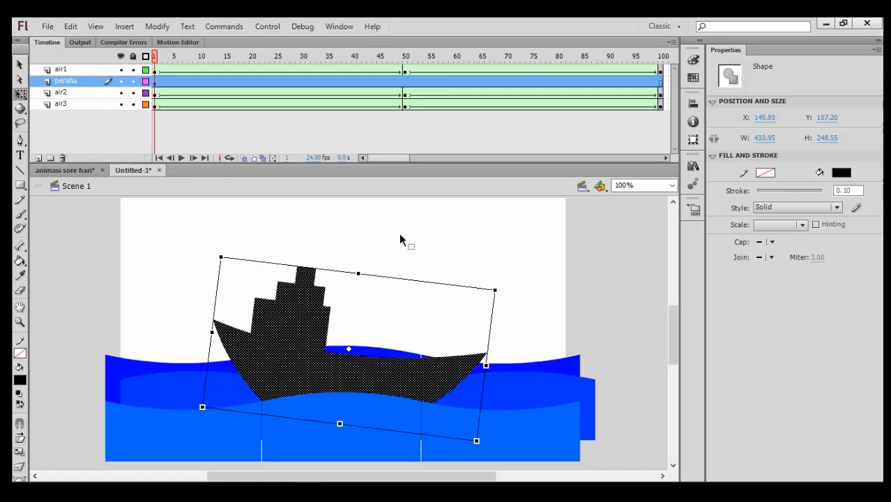
Insert keyframes at frames 50 and 100 of the perahu layer.
click(404, 82)
right_click(405, 87)
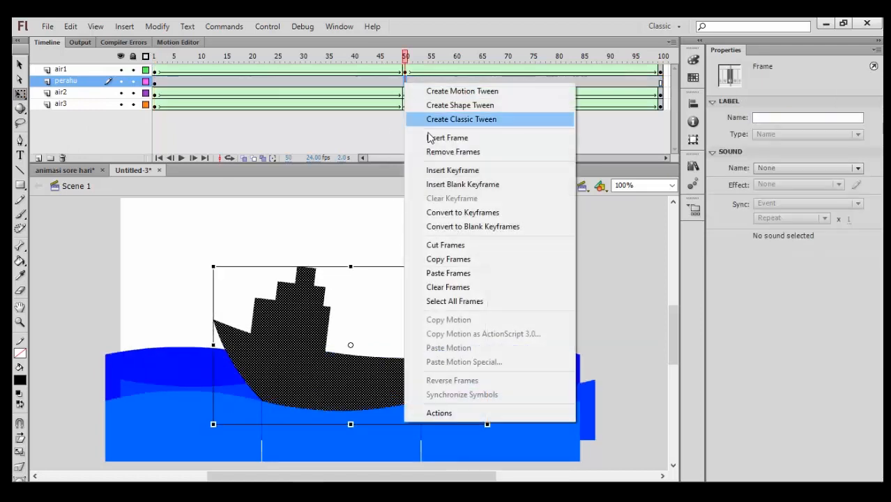
click(454, 170)
right_click(659, 85)
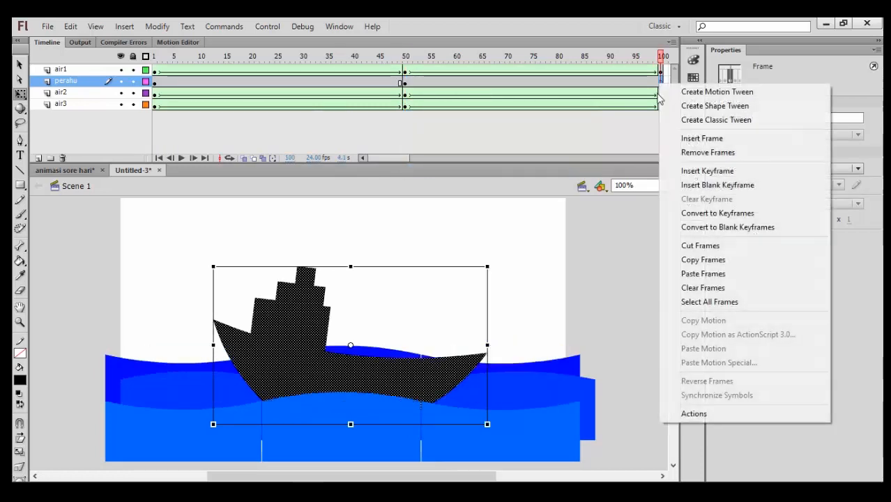
click(707, 171)
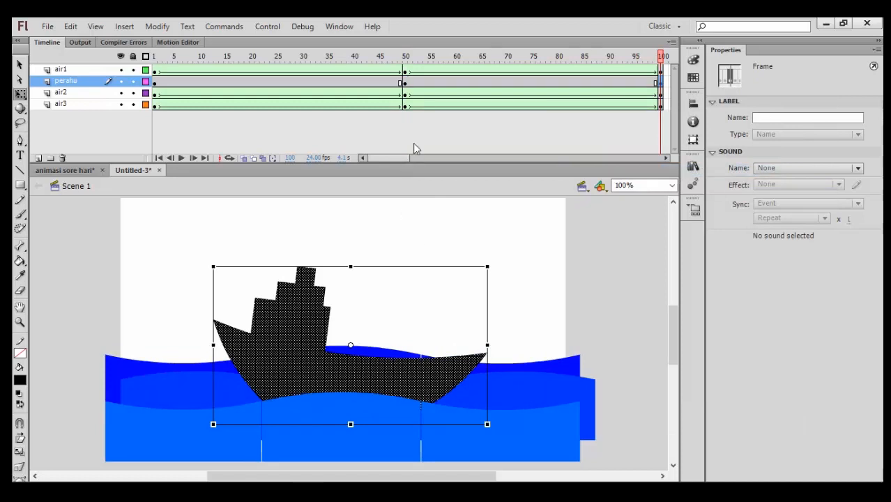
At frame 50, rotate the boat counterclockwise so its bow rises and reposition it at about X 129, Y 146.
click(405, 84)
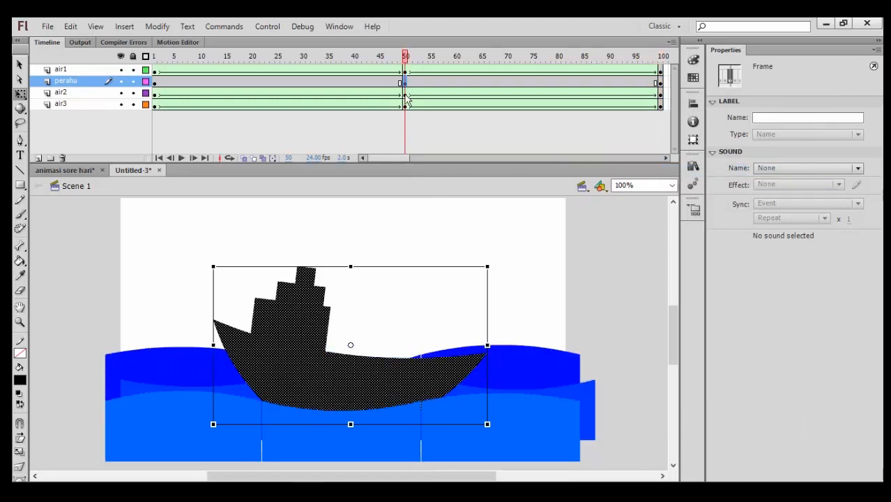
click(318, 371)
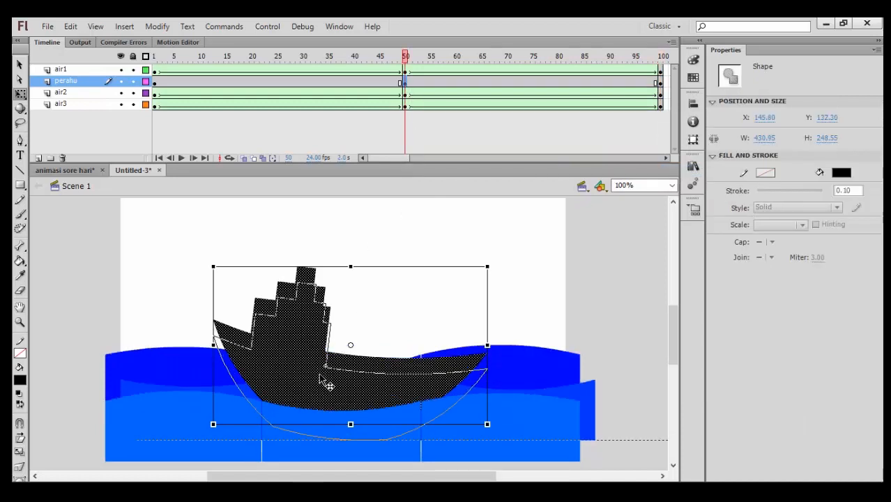
drag(323, 382, 324, 387)
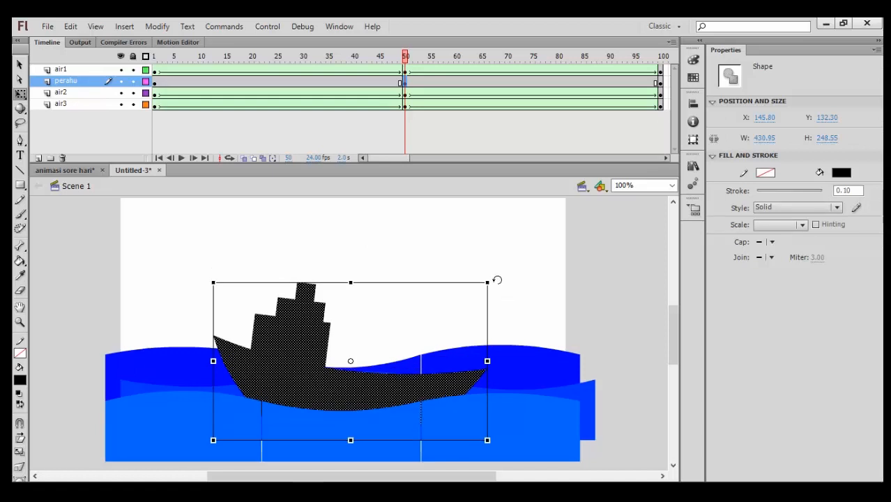
drag(496, 279, 474, 253)
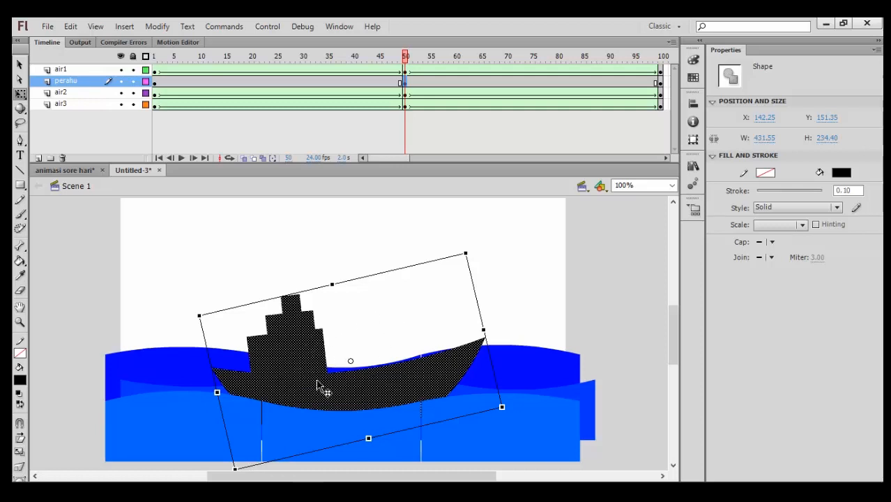
drag(315, 389, 306, 386)
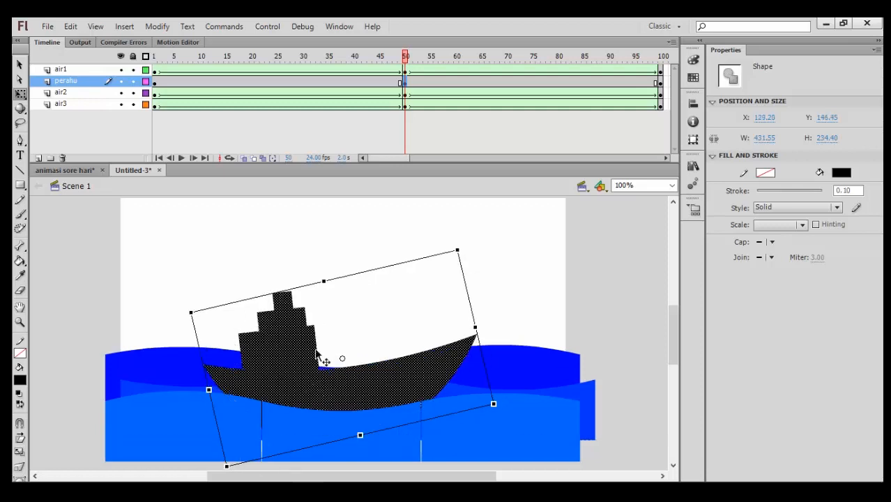
Create shape tweens on both keyframe spans of the perahu layer and play back the animation to check the rocking.
right_click(296, 89)
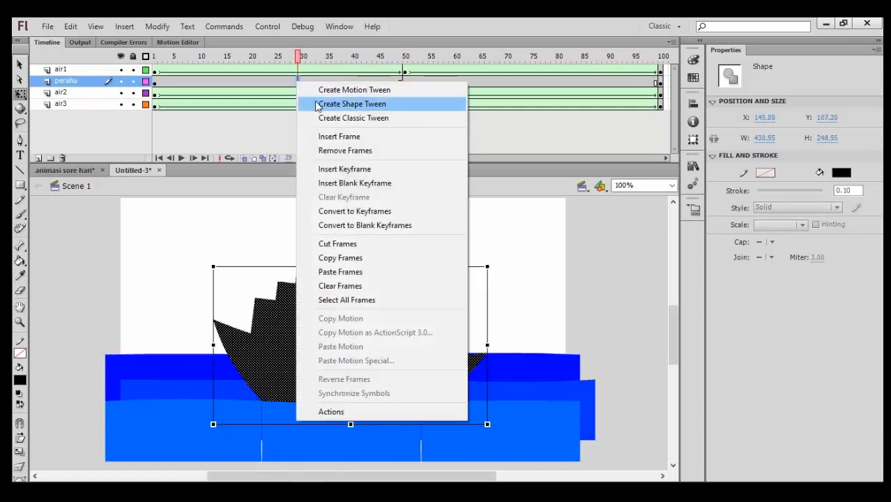
click(310, 104)
right_click(429, 88)
click(446, 105)
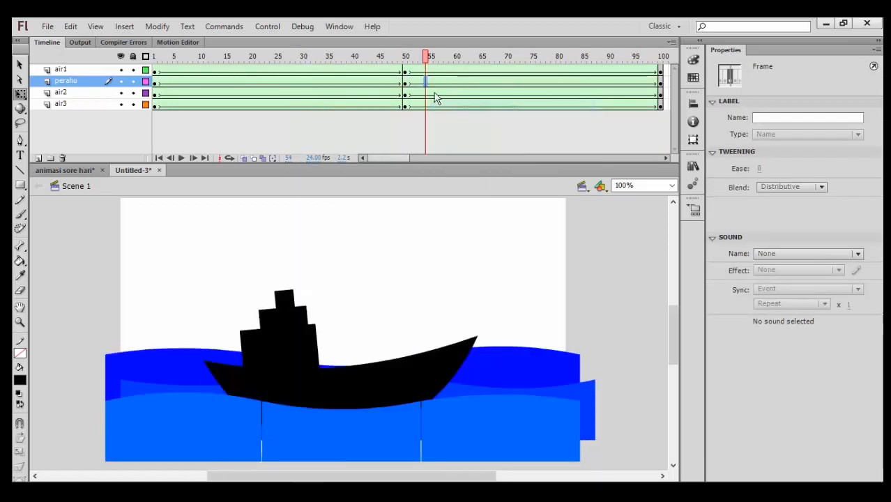
drag(425, 57, 328, 57)
key(Return)
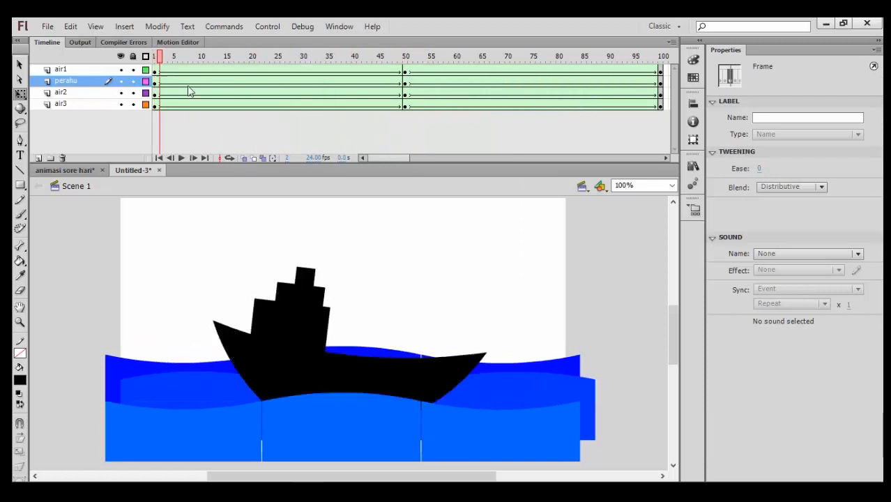
drag(536, 99, 110, 110)
click(184, 265)
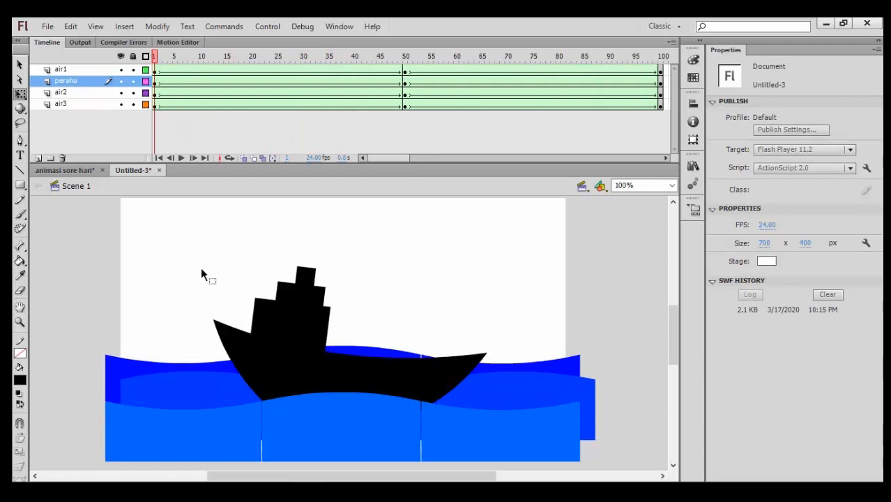
Add a layer named background and place it beneath the air3 layer.
scroll(200, 267, down, 2)
scroll(200, 267, up, 1)
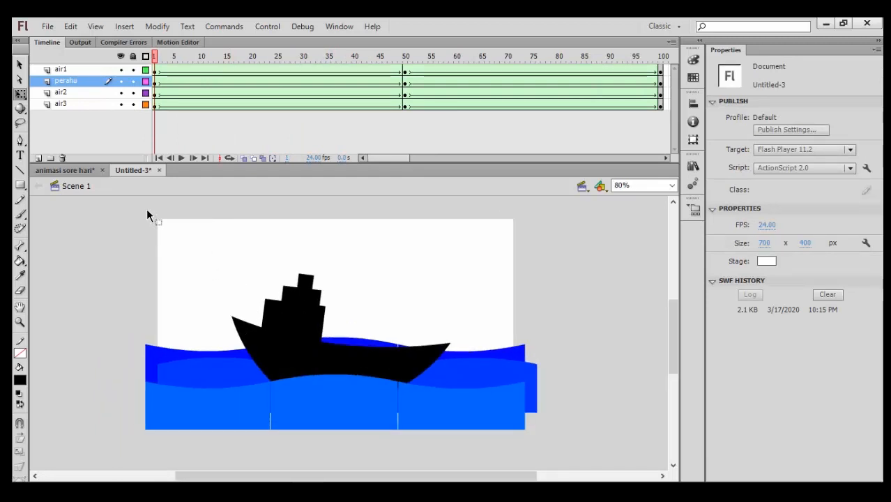
click(59, 106)
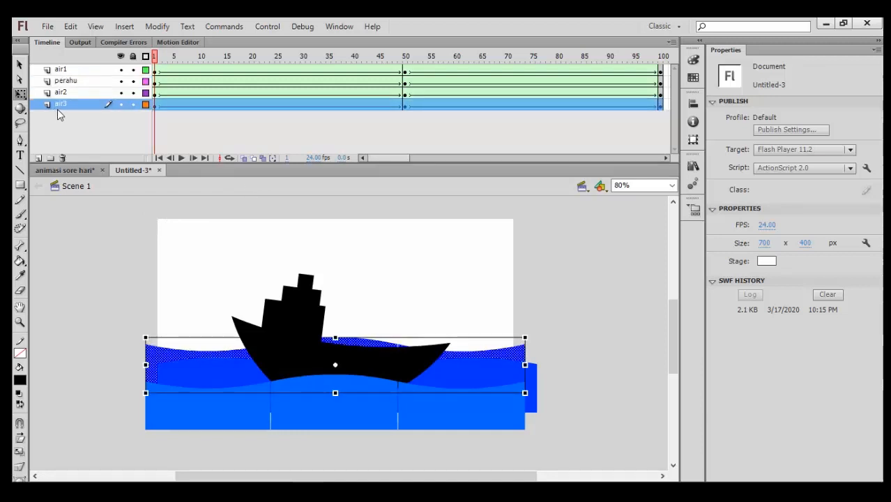
click(38, 158)
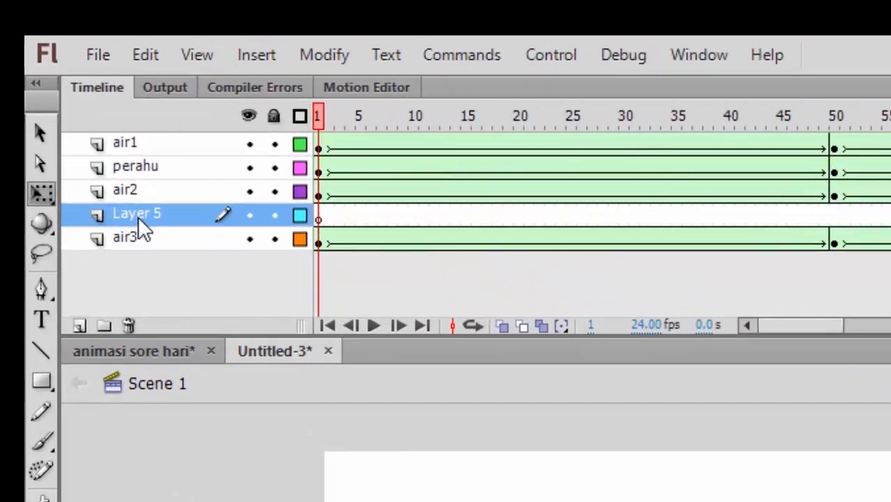
drag(139, 217, 133, 274)
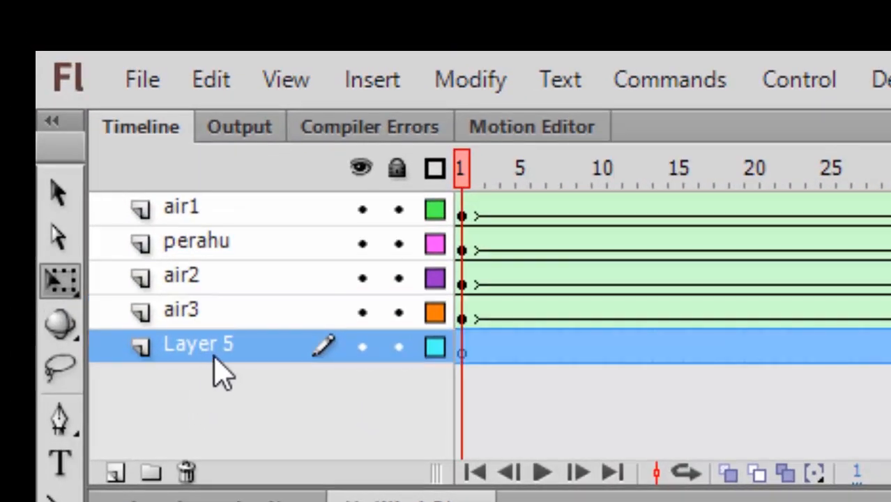
double_click(202, 346)
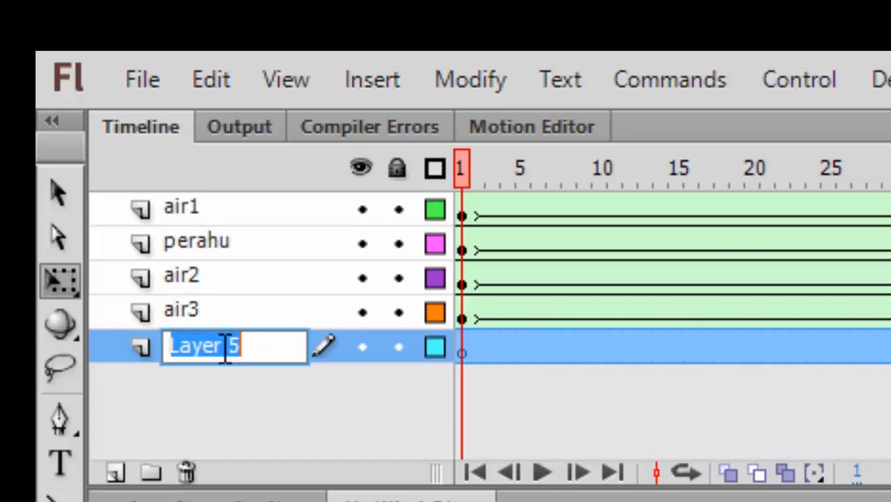
text(background)
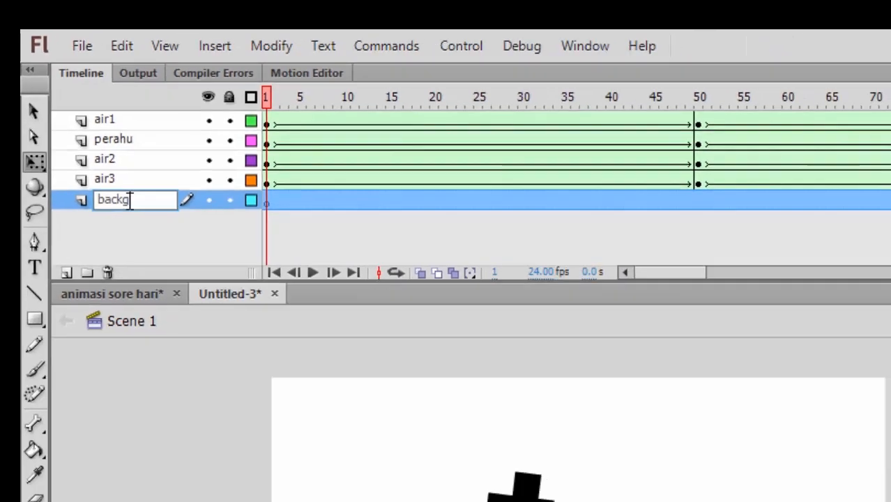
key(Return)
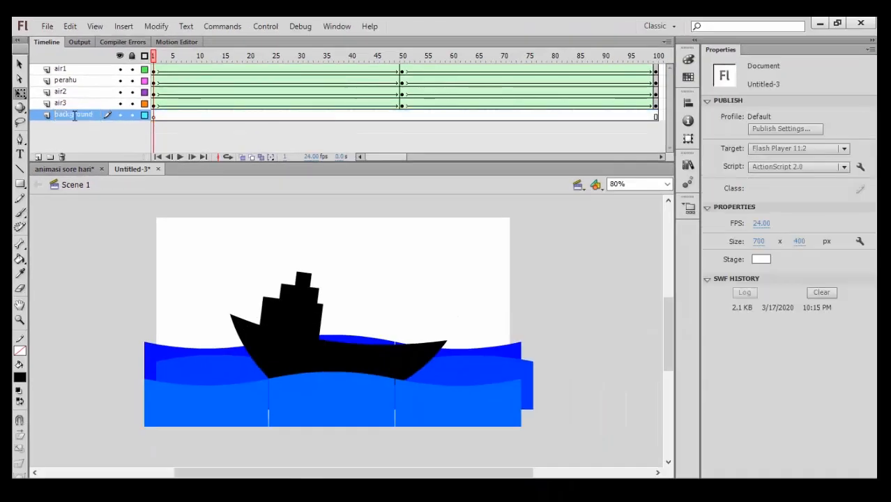
Draw a green radial-gradient rectangle about 725 x 435 px on the background layer, covering the whole stage.
click(19, 183)
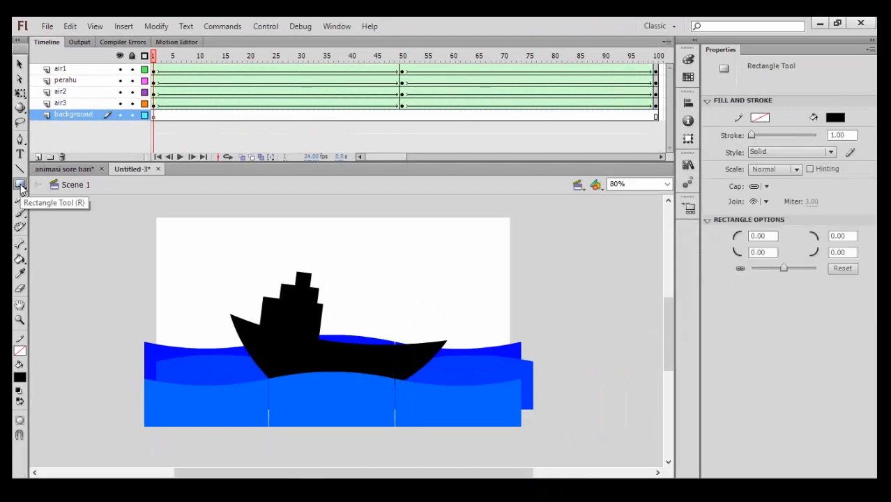
click(19, 379)
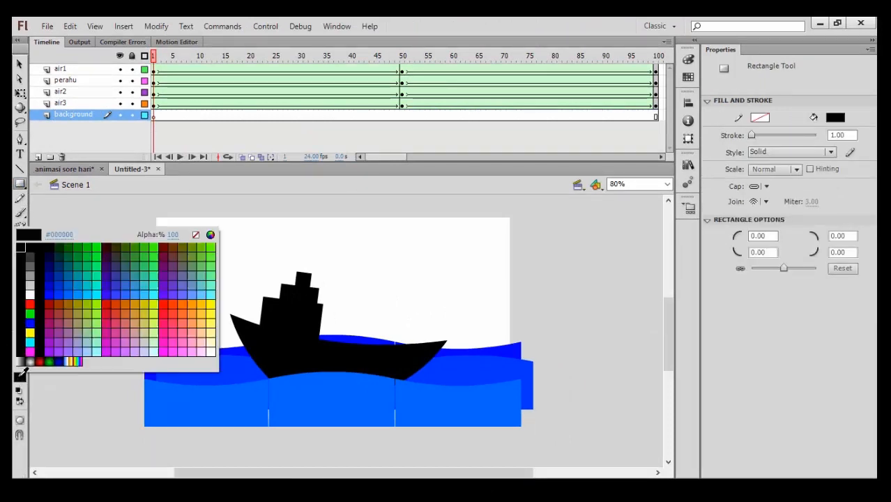
click(52, 358)
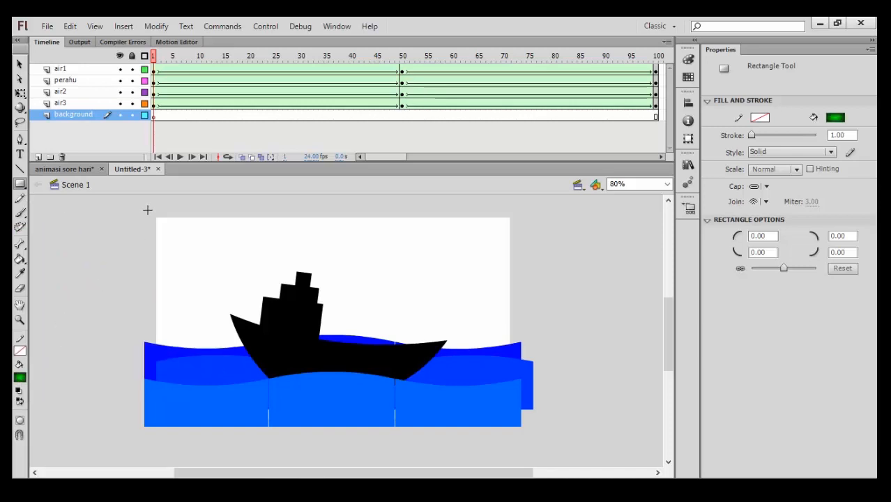
drag(147, 209, 514, 428)
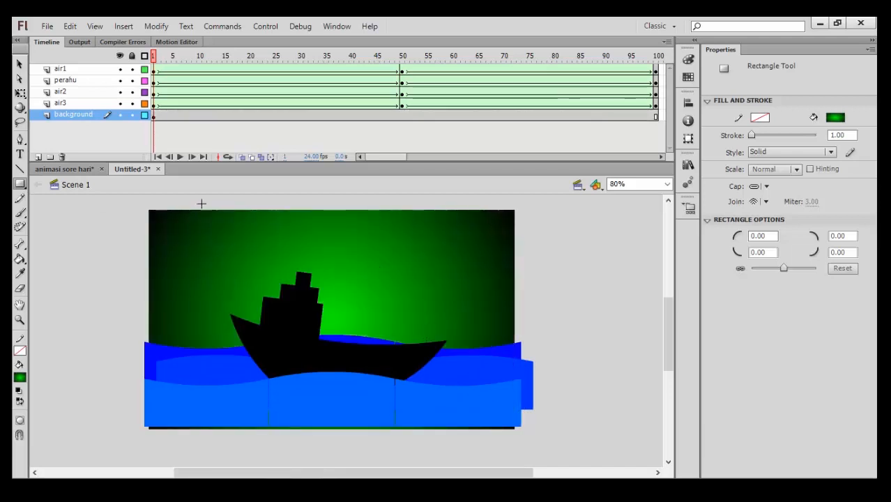
Change the center color of the background rectangle's radial gradient to yellow #FFFF00.
click(19, 64)
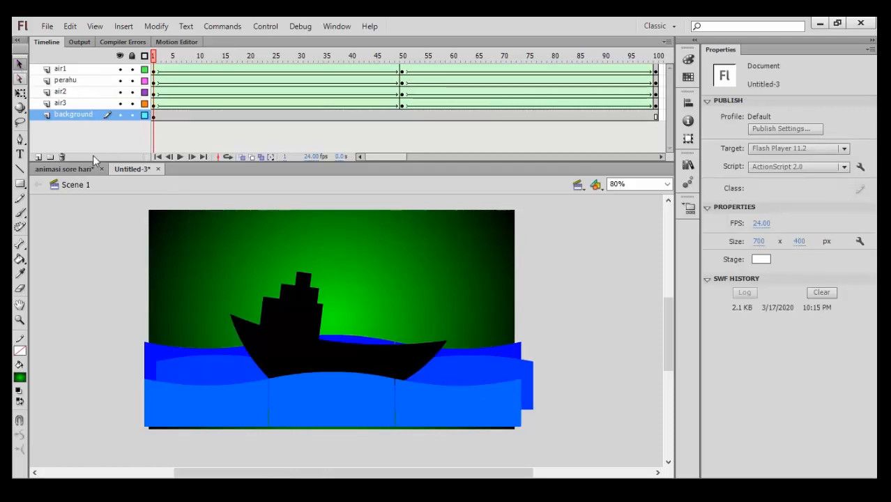
click(279, 238)
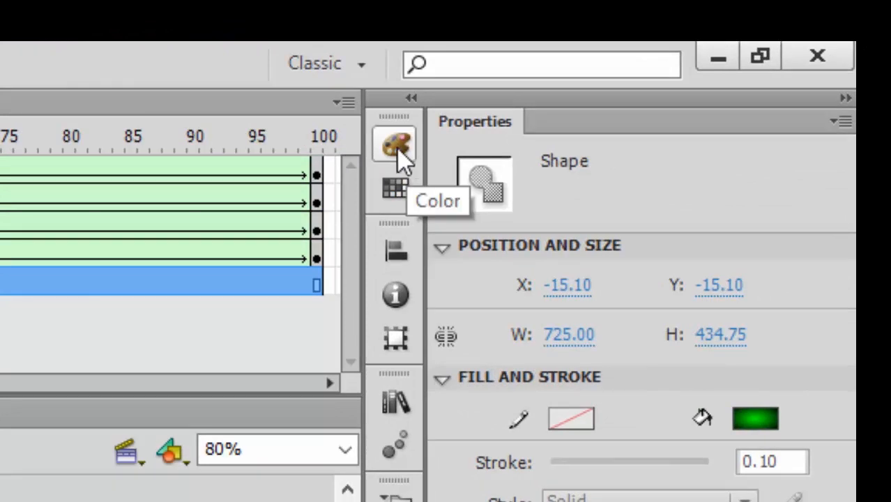
click(405, 152)
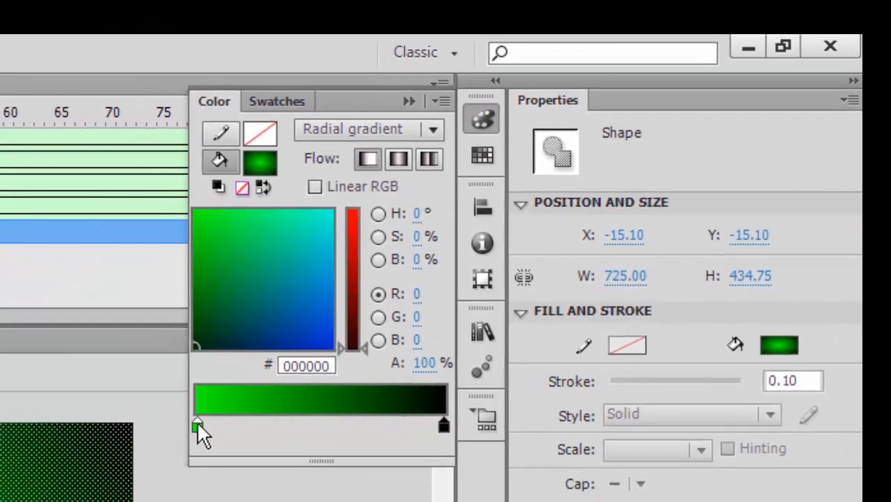
click(79, 497)
click(198, 428)
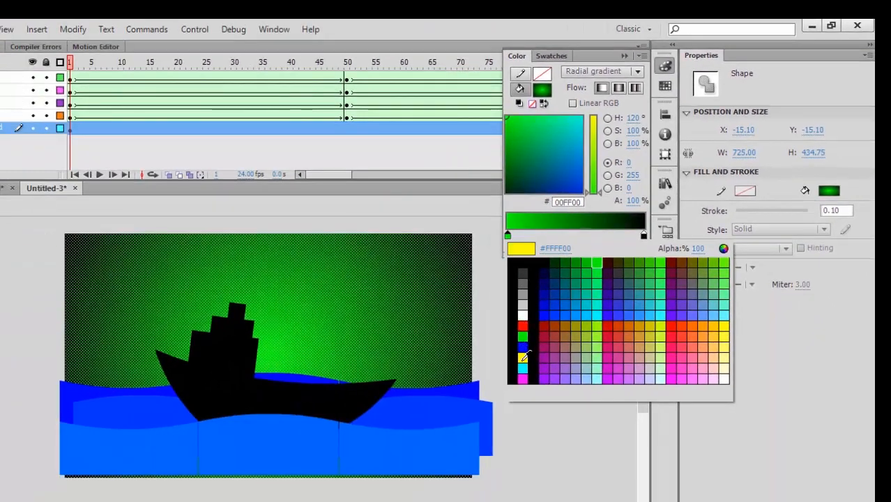
click(524, 356)
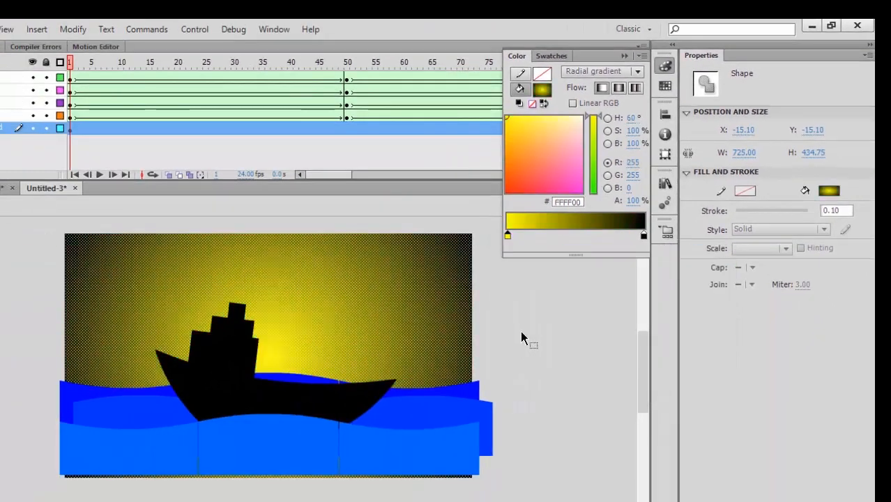
Set the gradient's outer color to red, and replace it with orange #FF6F00 sampled from the yellow-to-red gradient ramp.
click(644, 235)
click(644, 235)
click(658, 325)
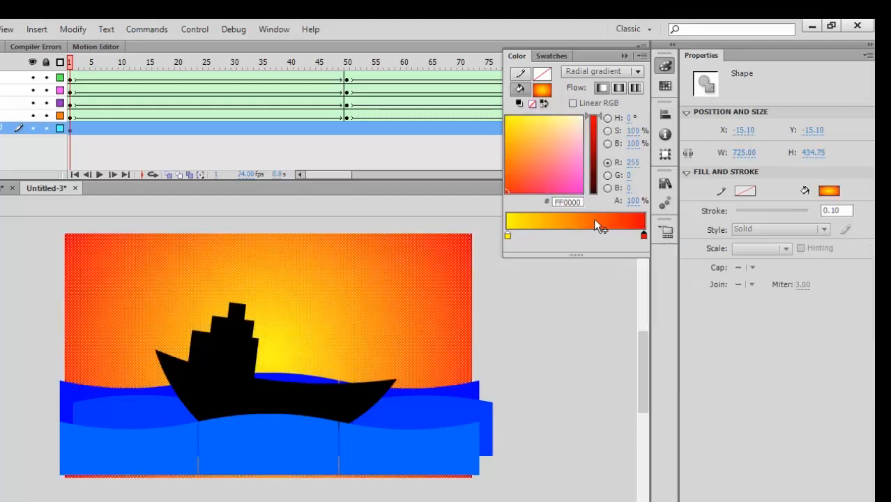
click(644, 237)
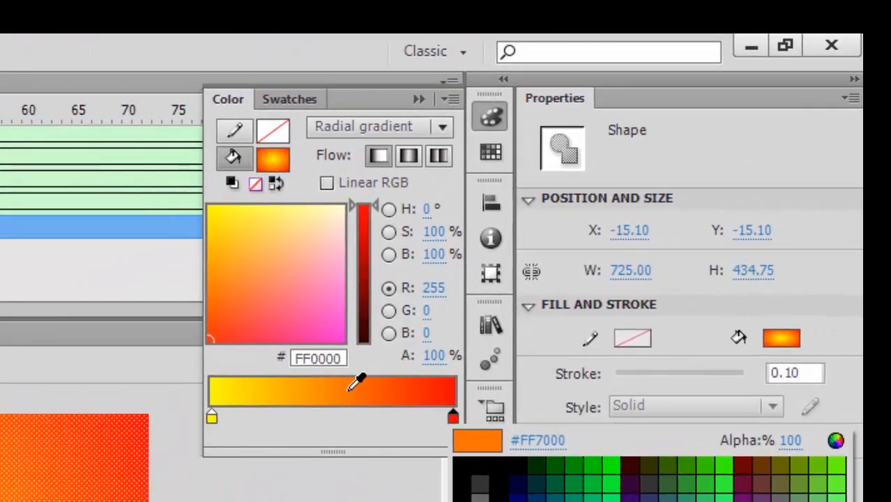
click(355, 383)
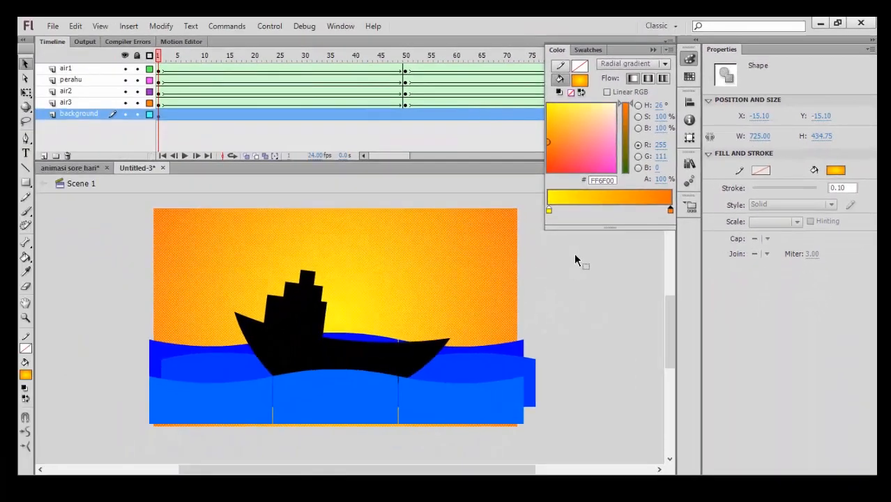
click(573, 252)
Add a layer named Matahari directly above the background layer.
click(357, 263)
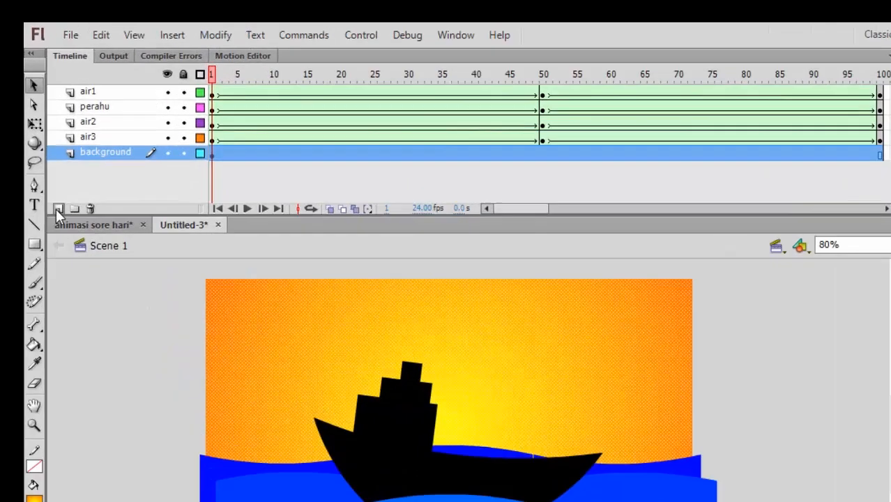
click(43, 156)
double_click(249, 359)
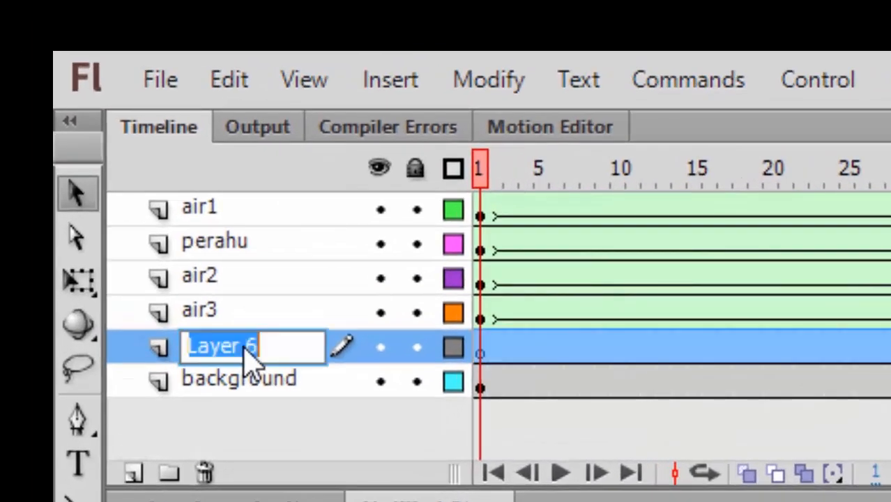
text(Matahari)
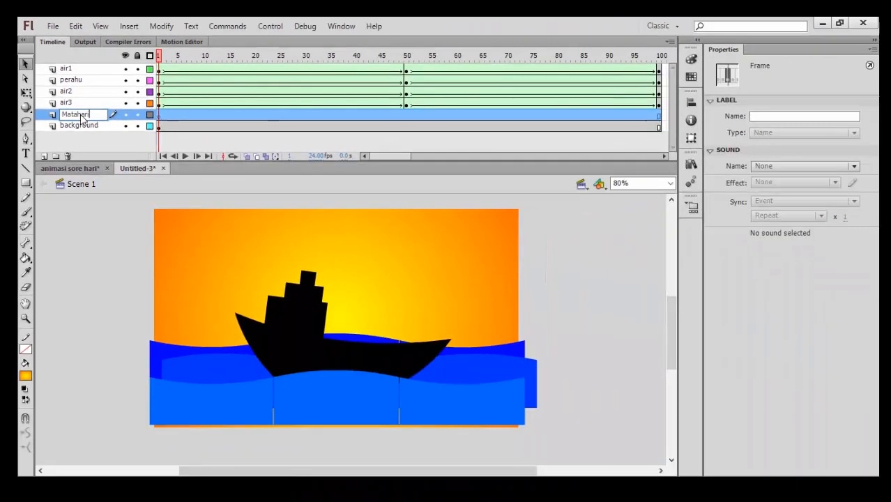
key(Return)
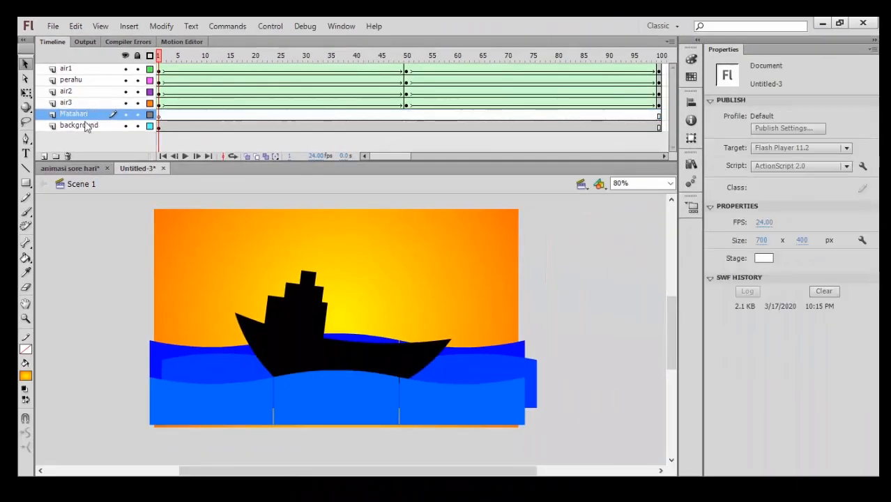
Draw a yellow circle without outline, about 307 px across, on the Matahari layer as the sun behind the boat.
click(26, 183)
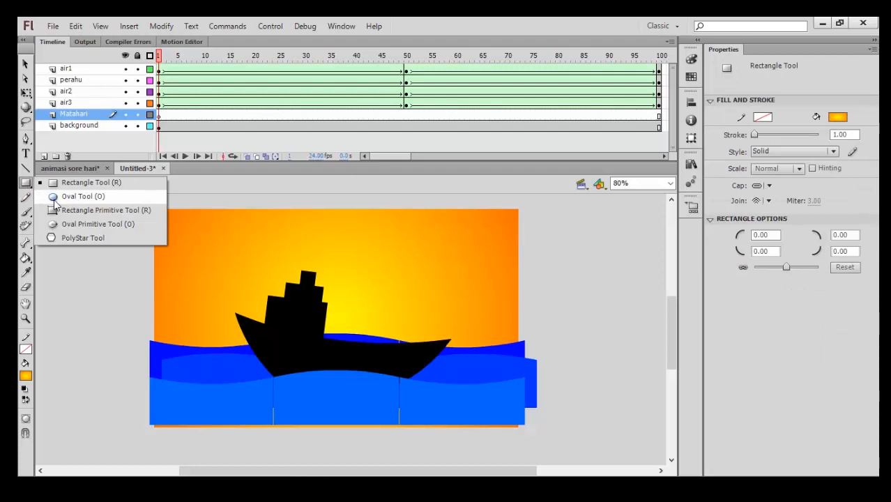
click(61, 197)
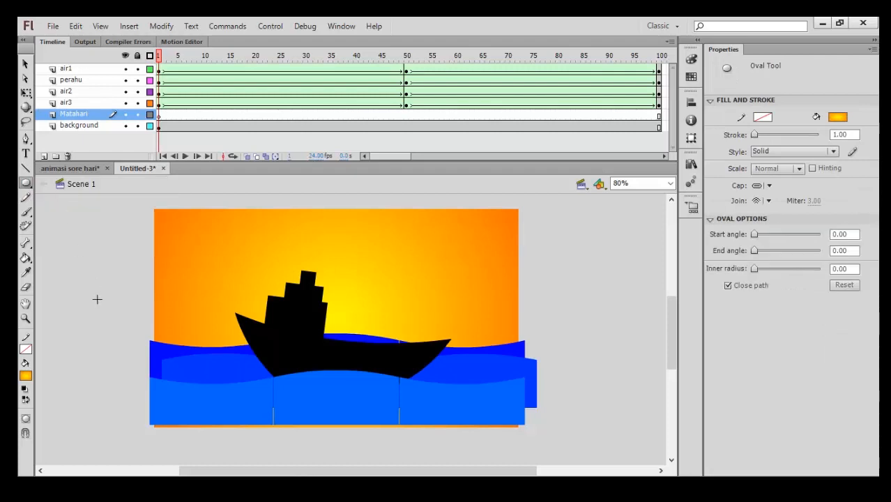
click(27, 379)
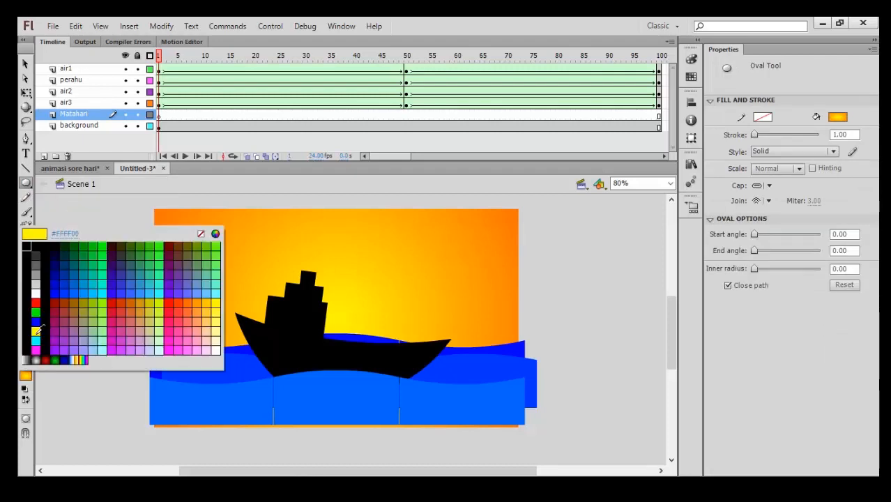
click(40, 329)
drag(265, 255, 384, 410)
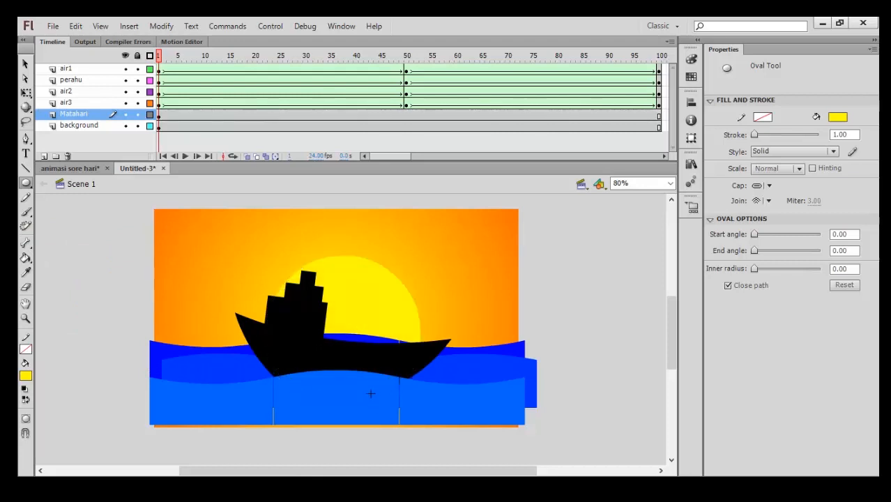
Move the sun up and slightly left to about X 198, Y 48 and deselect it.
click(24, 65)
click(351, 303)
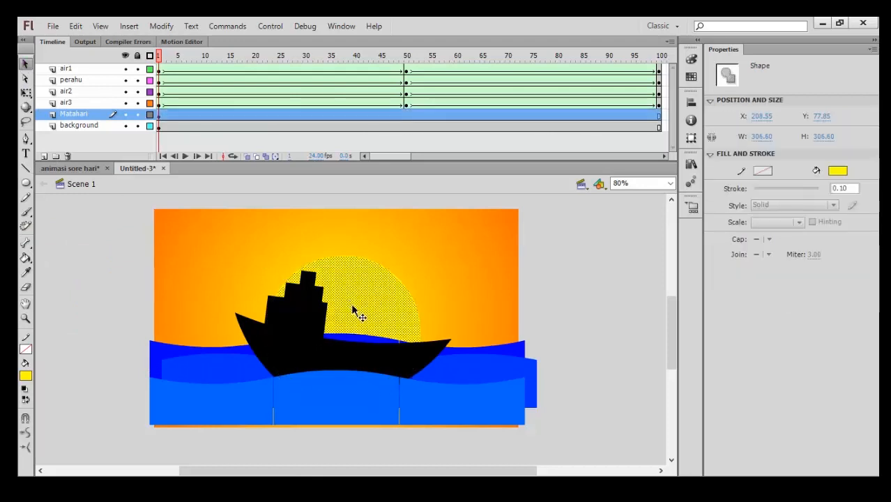
drag(351, 303, 346, 290)
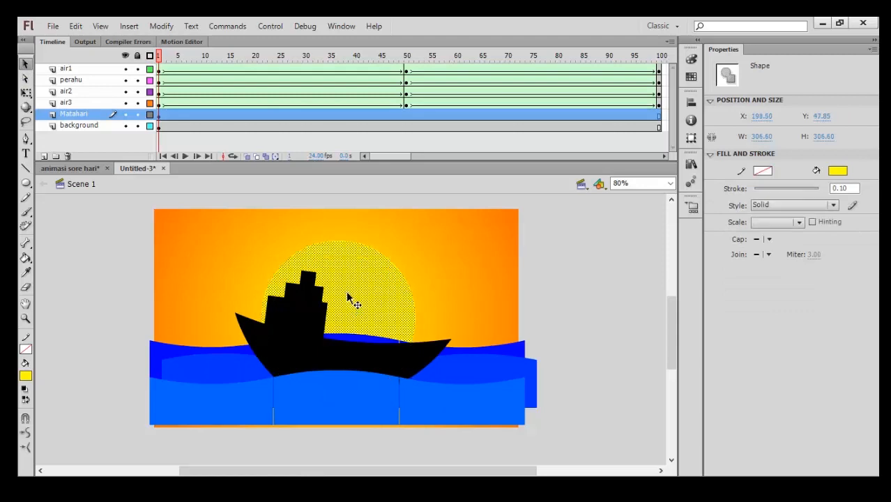
click(588, 269)
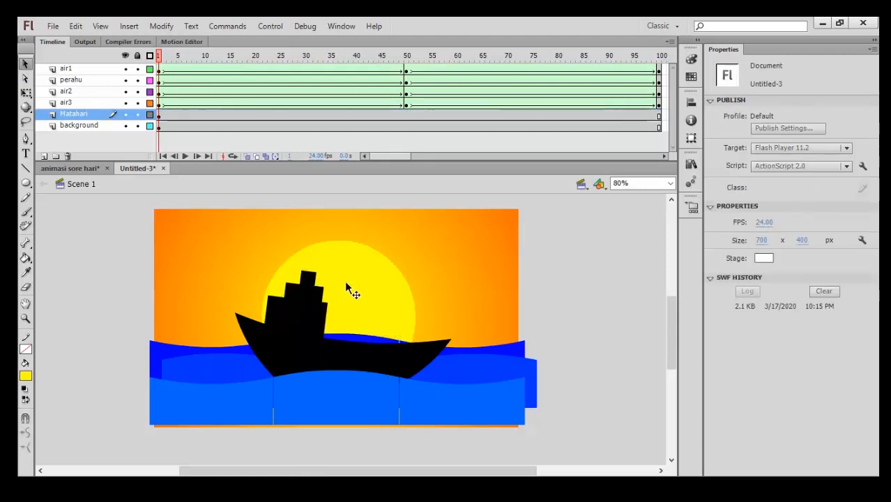
Test the movie to preview the boat, waves and sun, and close the preview.
scroll(346, 283, down, 1)
scroll(322, 270, up, 1)
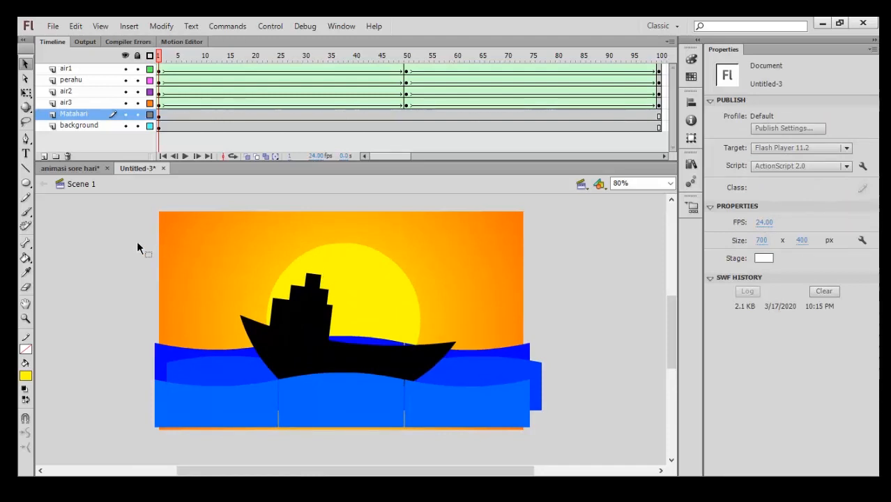
key(ctrl+Return)
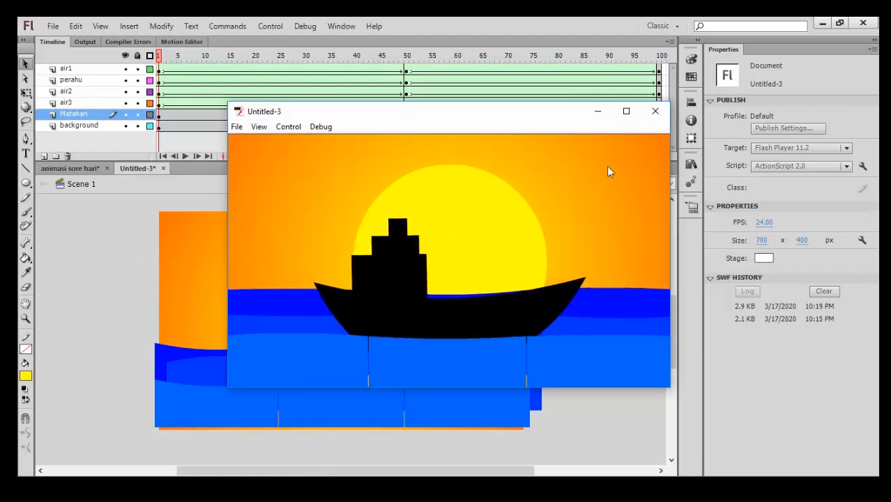
click(655, 111)
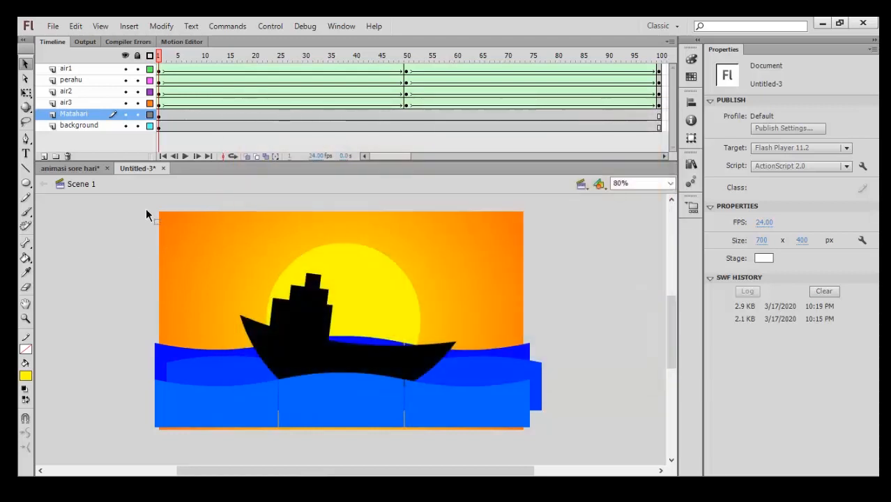
Add a layer directly above air3 and name it Ikan.
click(80, 103)
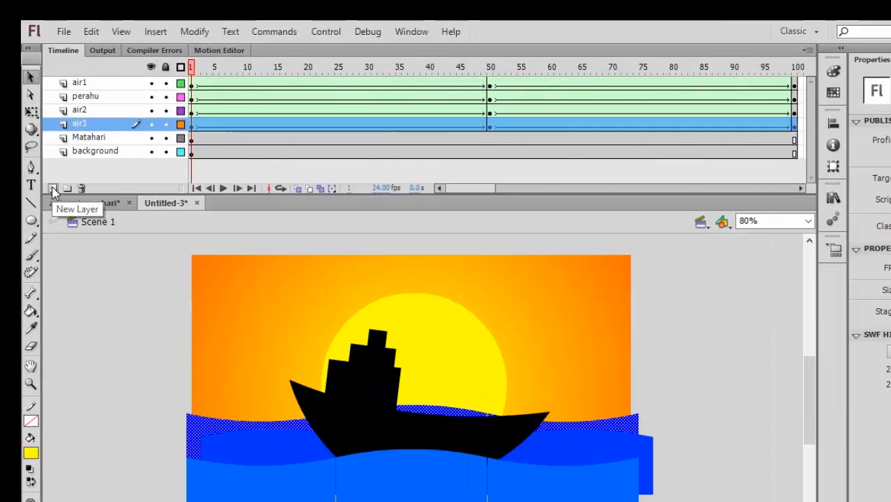
click(44, 156)
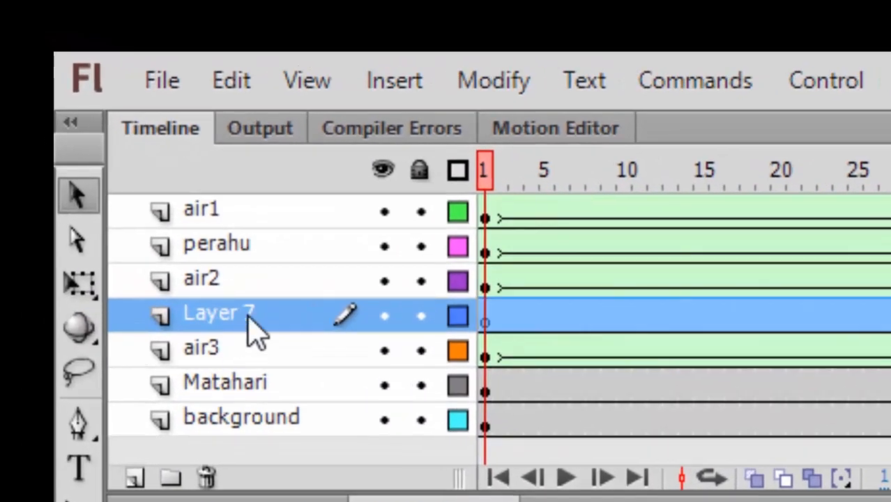
double_click(247, 320)
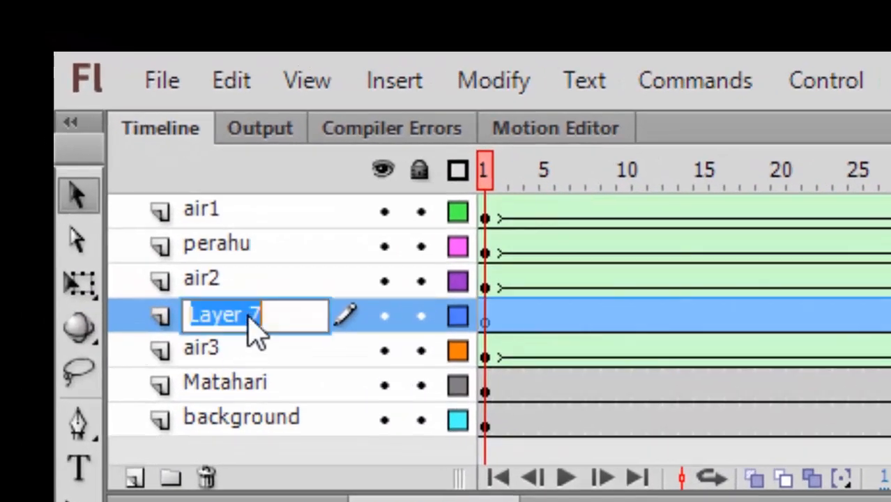
text(Ikan)
key(Return)
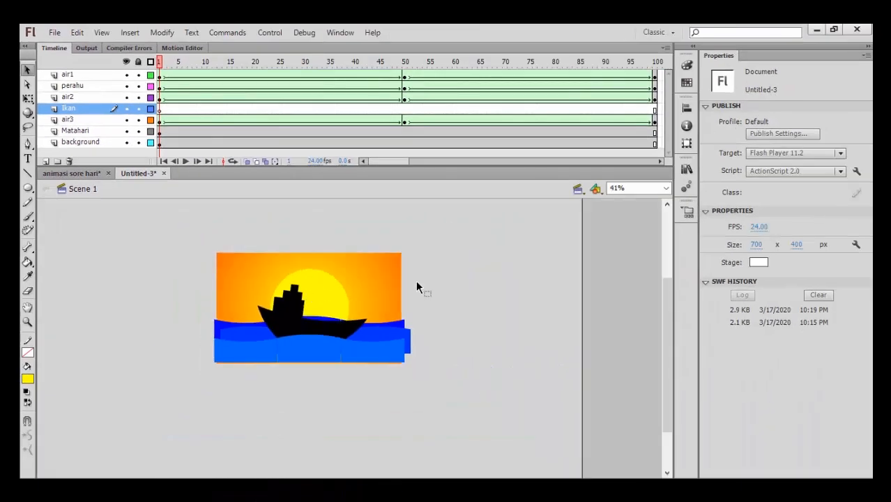
Draw a yellow circle about 279 px across on the Ikan layer and place it well clear of the stage's left edge.
scroll(416, 282, up, 1)
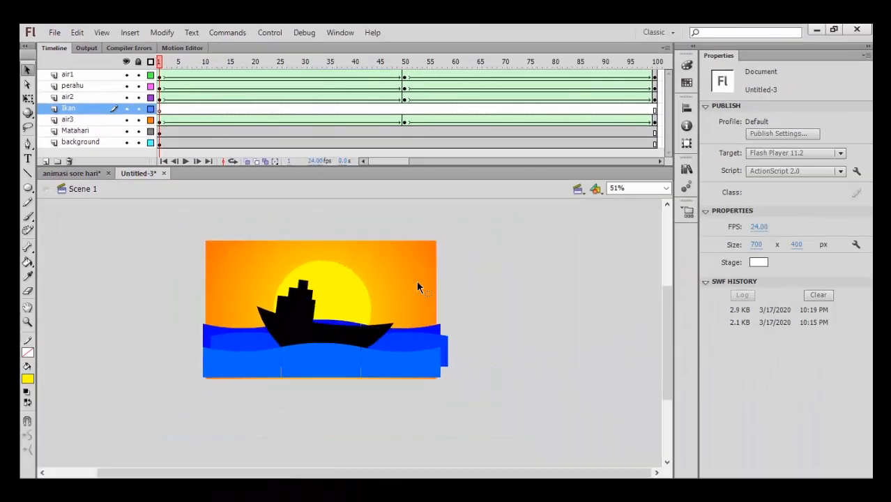
scroll(393, 282, down, 1)
scroll(142, 282, up, 1)
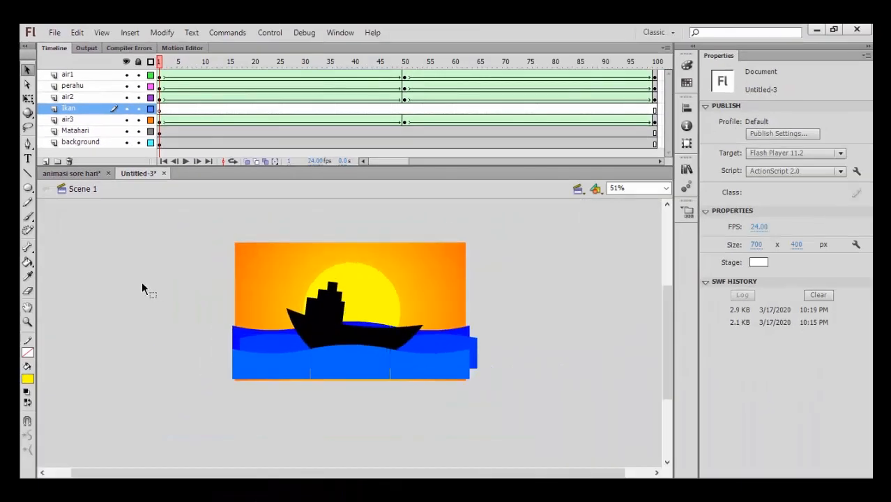
click(28, 188)
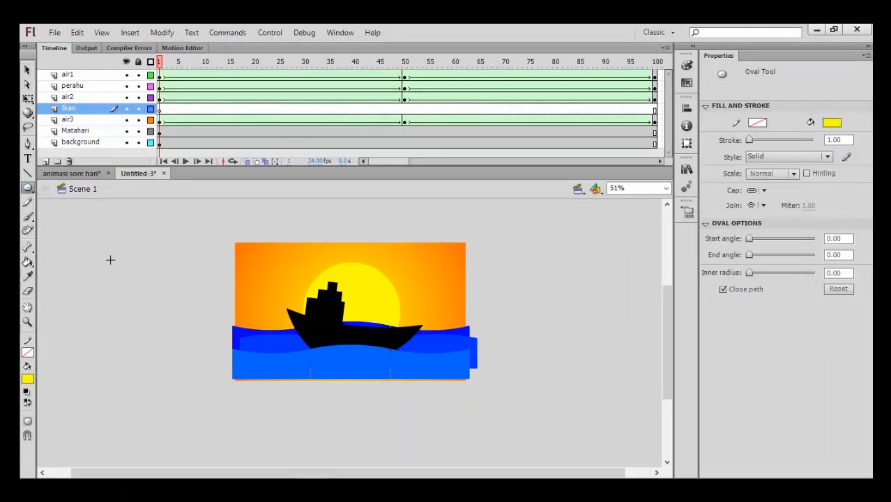
drag(110, 259, 184, 348)
key(v)
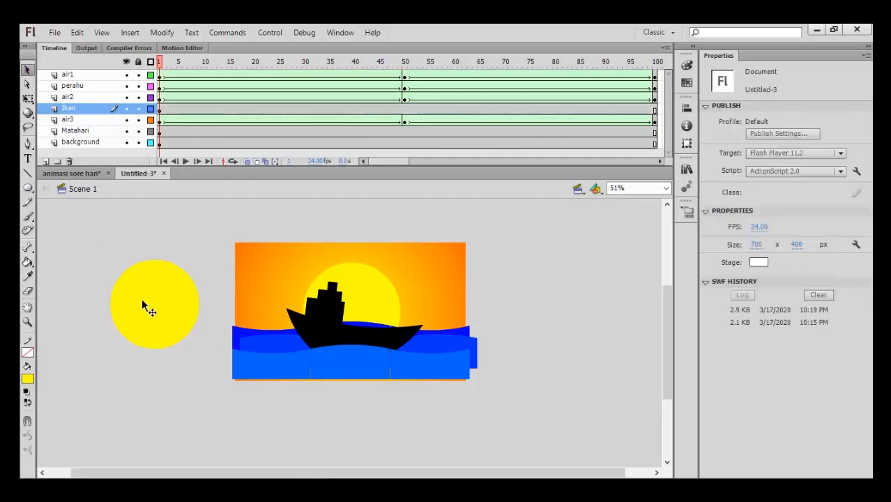
click(142, 298)
drag(157, 301, 126, 294)
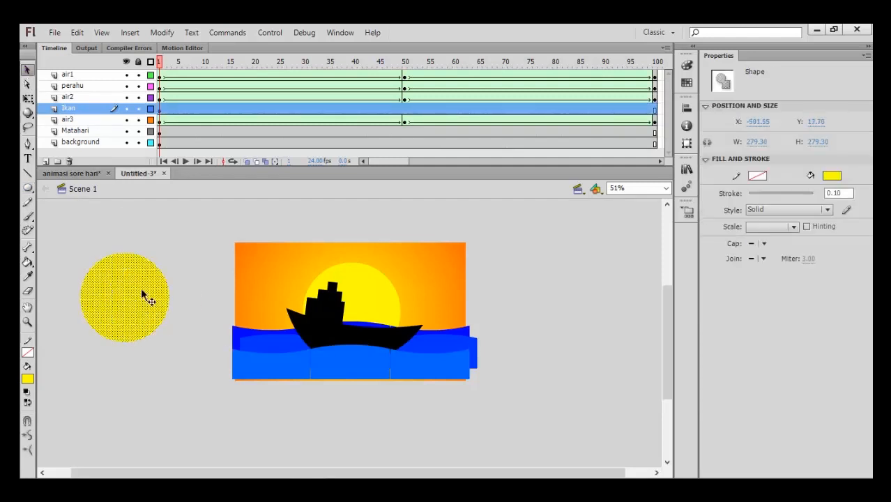
click(175, 272)
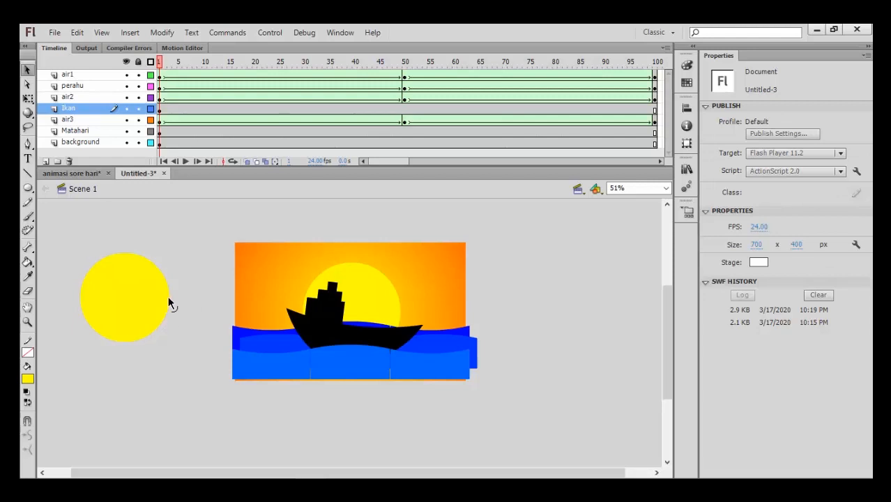
Reshape the circle into a fish body by stretching its right edge into a tapered tail, curving the belly inward and rounding the head.
drag(168, 296, 228, 306)
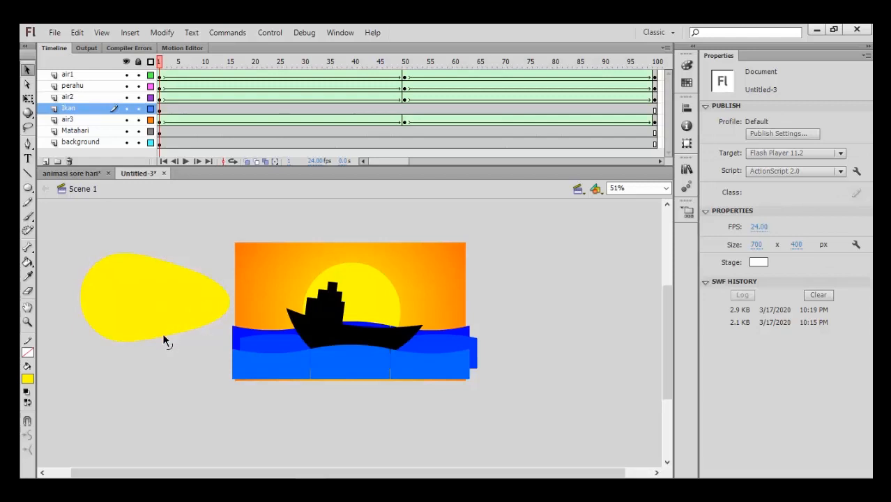
drag(164, 335, 169, 310)
drag(78, 292, 72, 295)
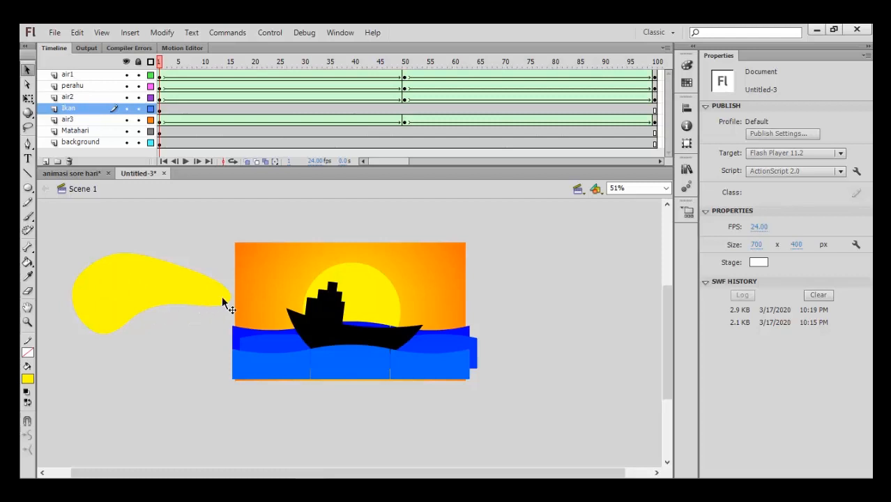
drag(232, 301, 198, 312)
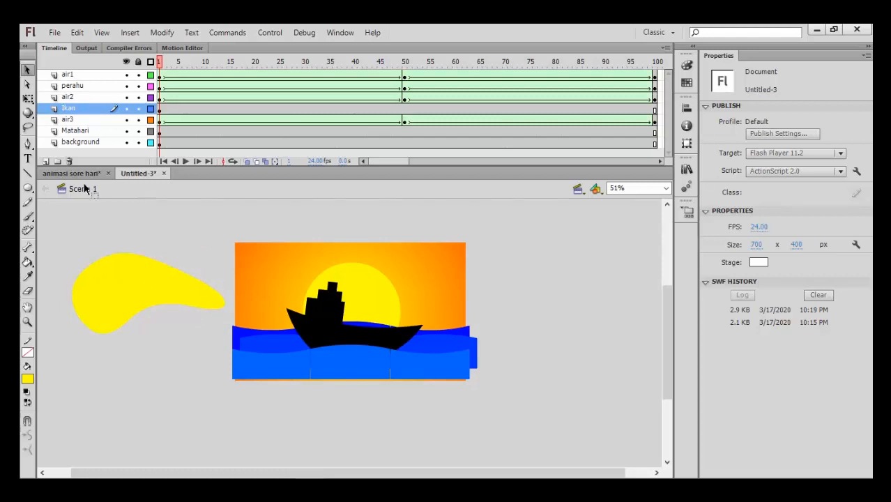
Draw three short black lines at the narrow tail end of the fish body to divide its outline for the fins.
click(28, 175)
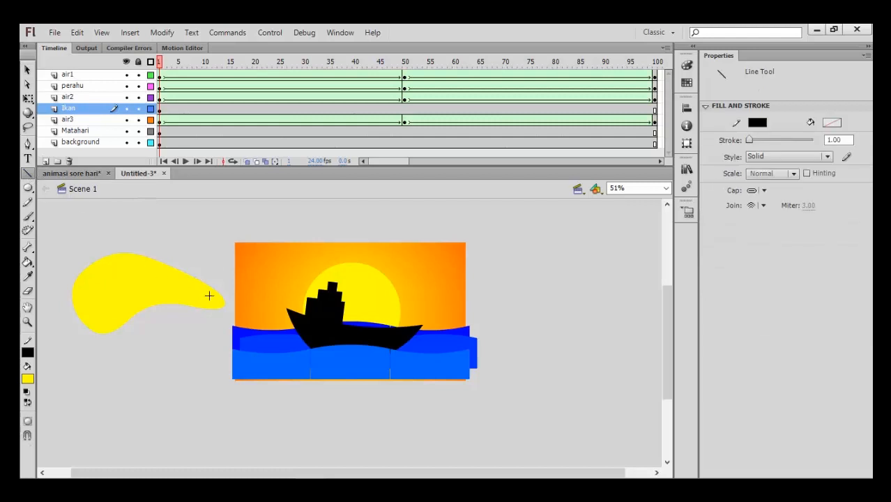
mouse_move(203, 291)
mouse_down()
mouse_move(225, 278)
mouse_move(230, 308)
mouse_up()
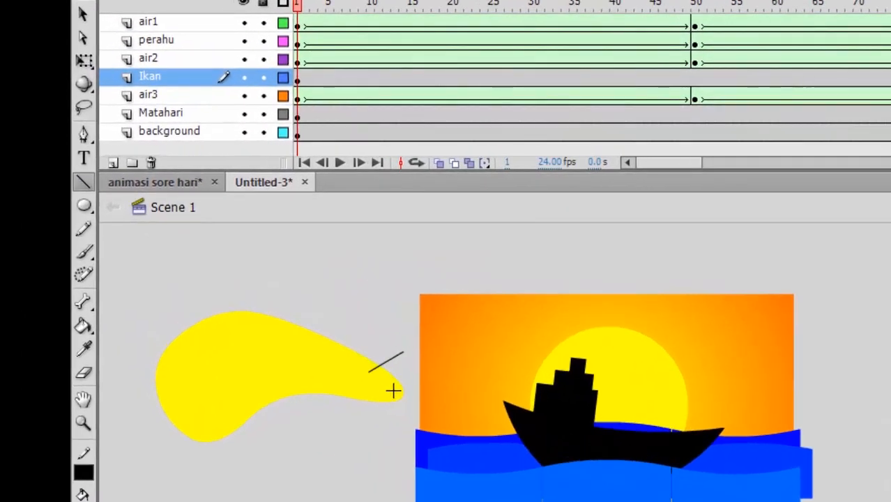
drag(413, 400, 362, 395)
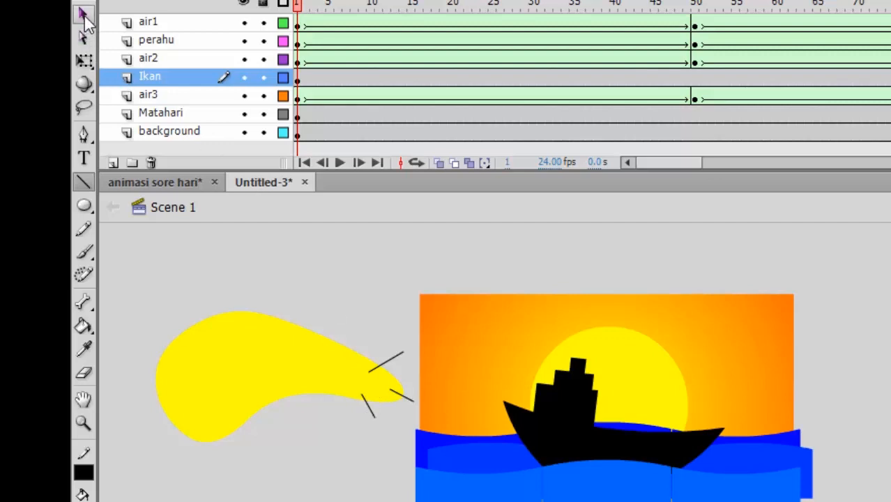
Pull the outline segments between the lines outward to form an upper and a lower tail fin.
click(84, 15)
scroll(179, 376, up, 1)
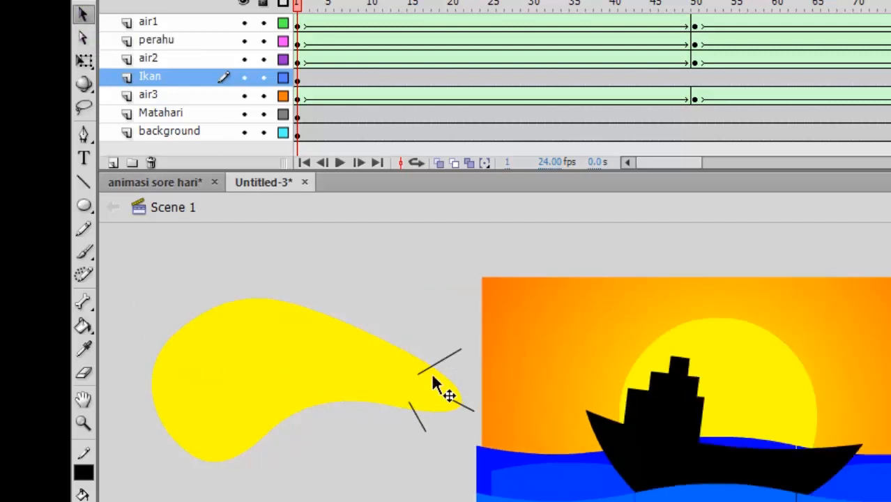
click(294, 349)
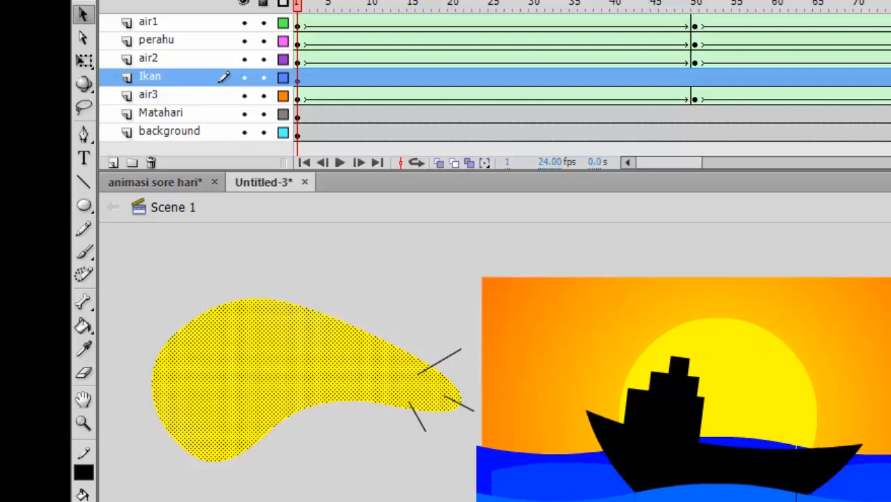
click(396, 312)
drag(450, 382, 488, 357)
drag(447, 416, 455, 485)
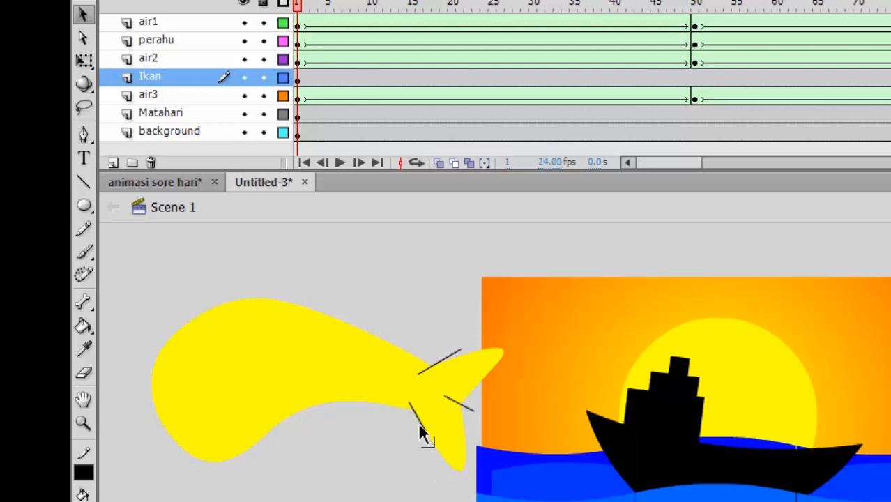
Delete the three black lines at the tail and curve the fish's belly further inward.
click(419, 425)
shift+click(458, 403)
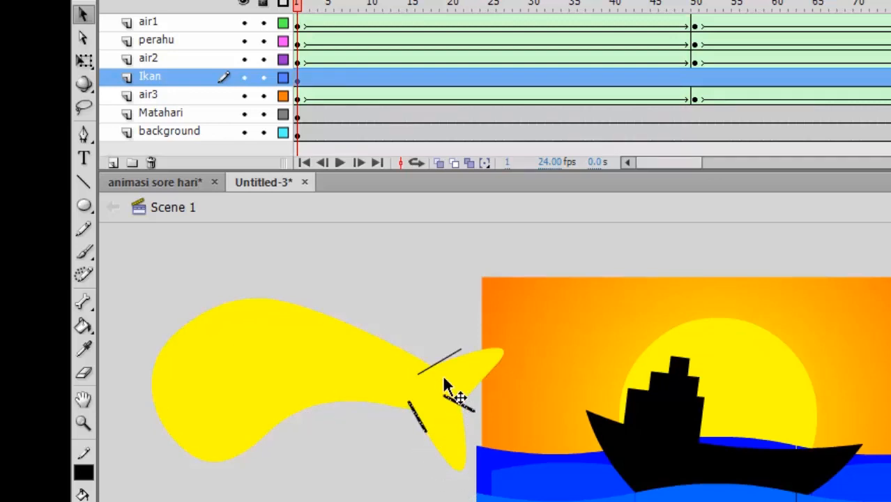
shift+click(444, 362)
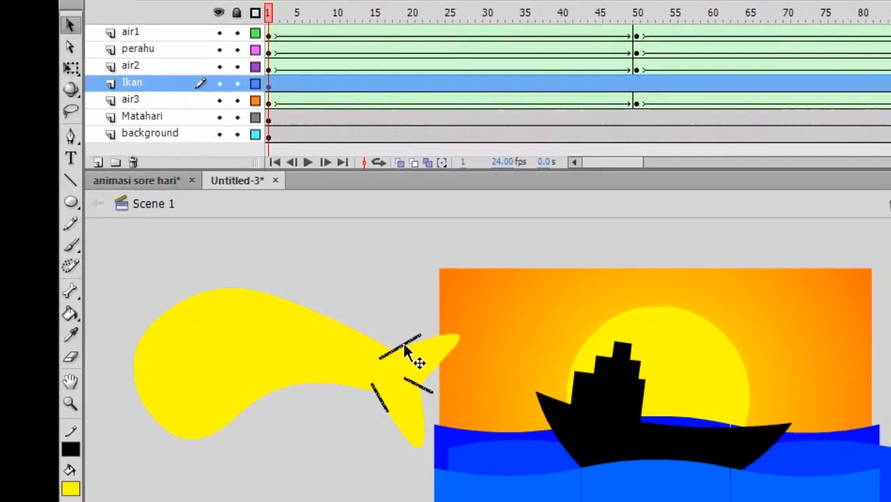
key(Delete)
scroll(377, 397, up, 1)
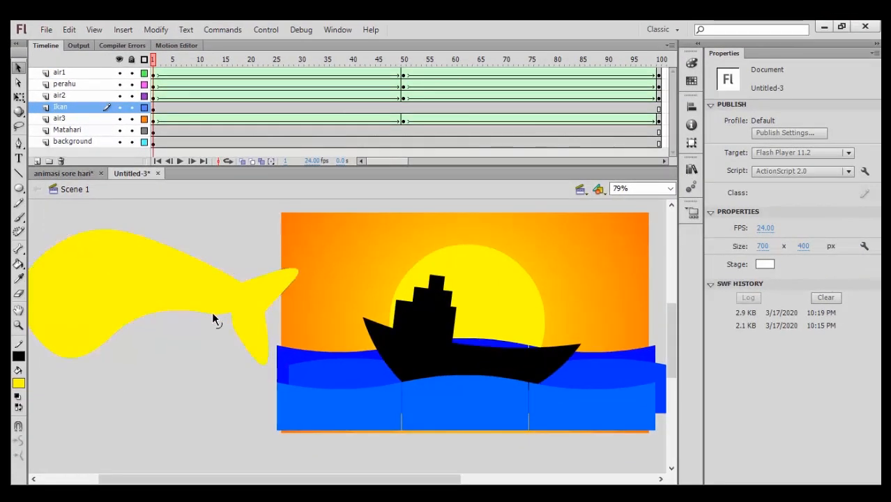
drag(213, 317, 238, 330)
Fill the fish with dark gray and move it about 108 px right so its tail overlaps the stage.
click(96, 314)
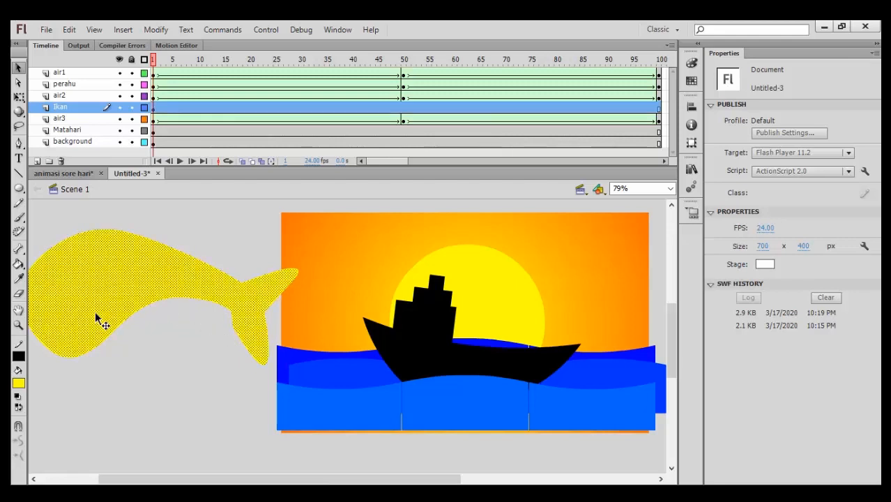
click(18, 384)
click(29, 278)
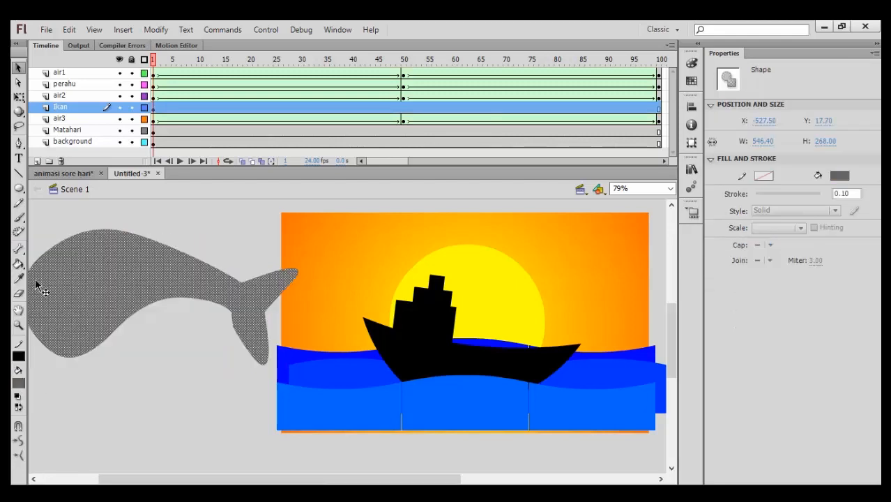
drag(96, 307, 140, 296)
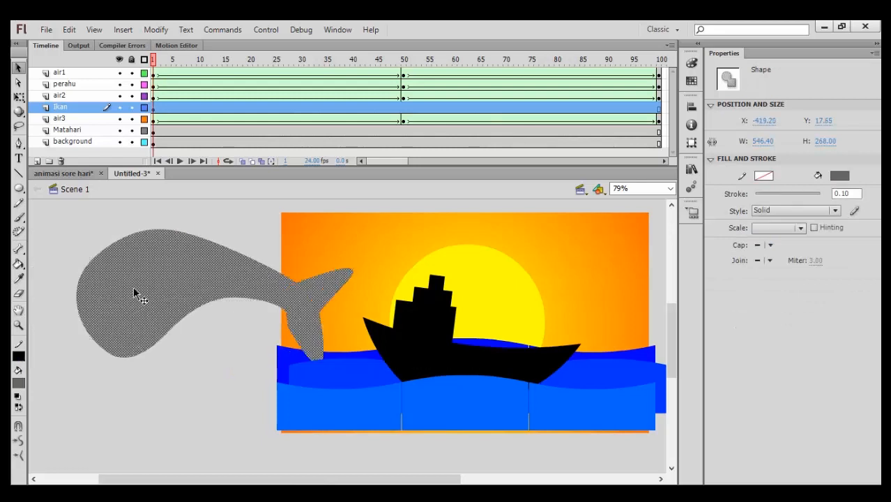
Scale the gray fish down proportionally to about 220 px wide and place it on the pasteboard beside the stage.
click(18, 97)
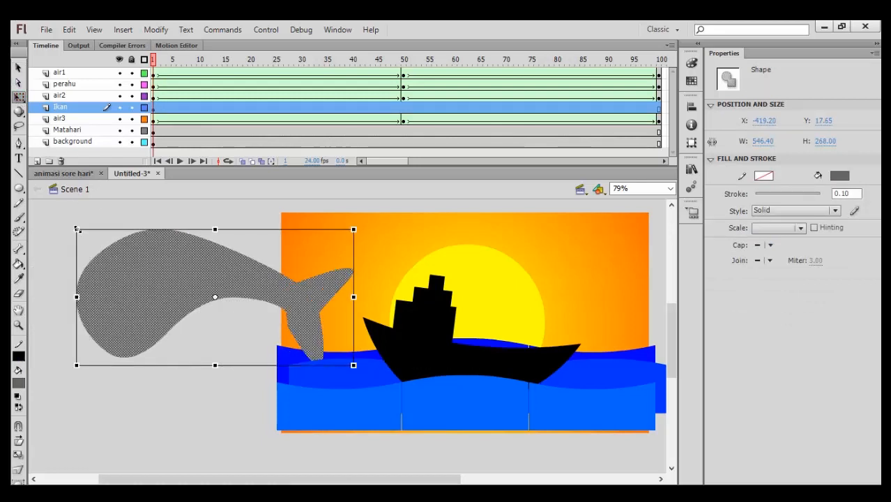
drag(77, 228, 167, 282)
click(168, 354)
Draw a short line across the fish's lower head, pull the adjoining outline into a pointed snout and delete the line.
key(n)
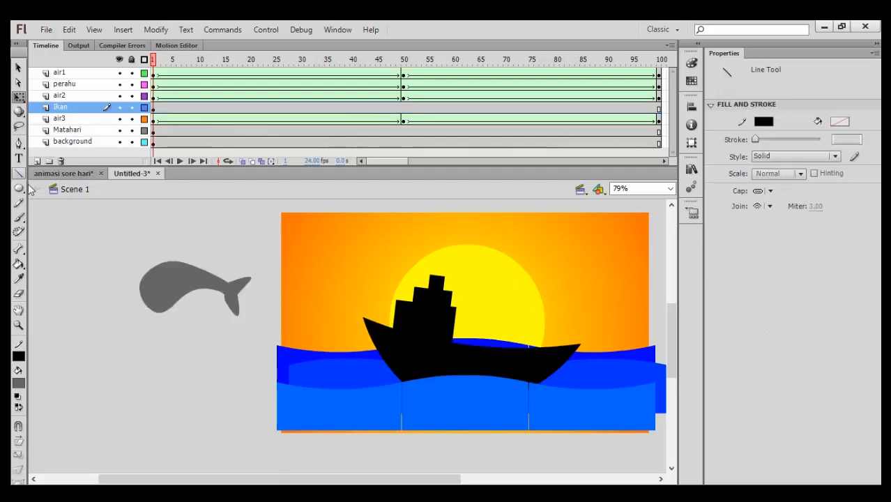
click(18, 67)
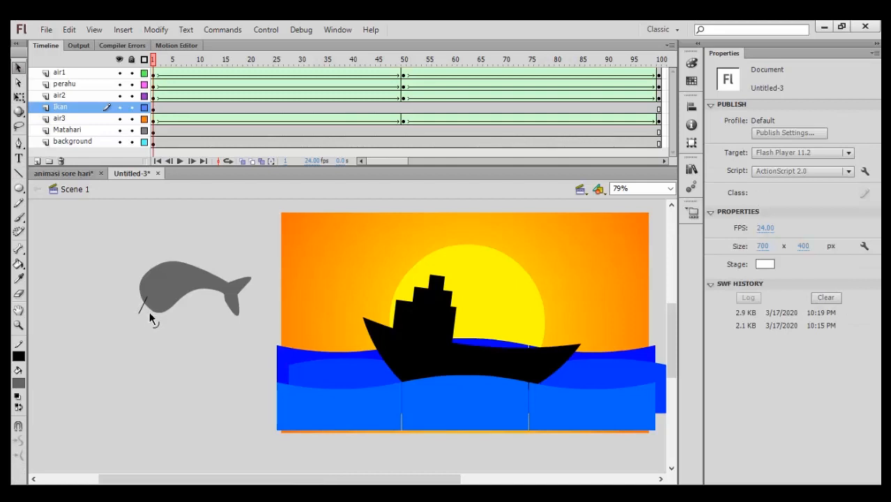
mouse_move(149, 317)
mouse_down()
mouse_move(155, 323)
mouse_move(163, 311)
mouse_move(156, 310)
mouse_up()
click(141, 314)
key(Delete)
Reshape the fish's belly outline by bending its curve slightly downward.
click(171, 298)
scroll(178, 310, up, 2)
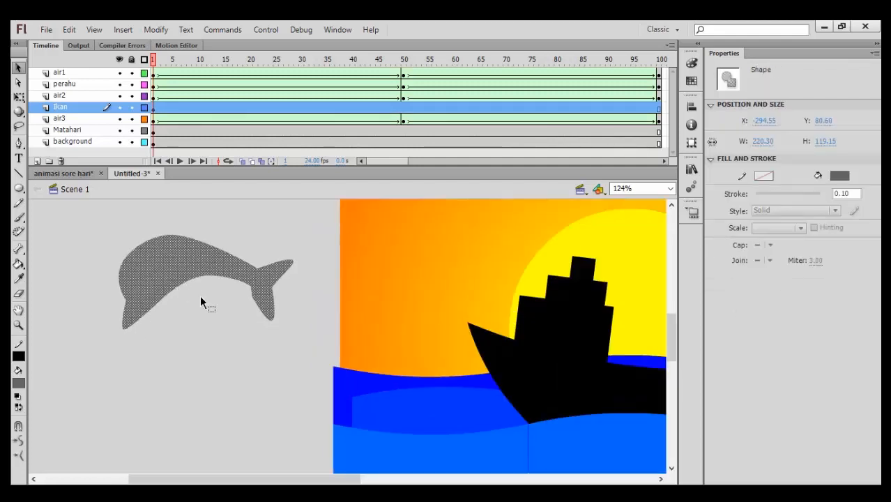
click(196, 284)
drag(193, 278, 194, 287)
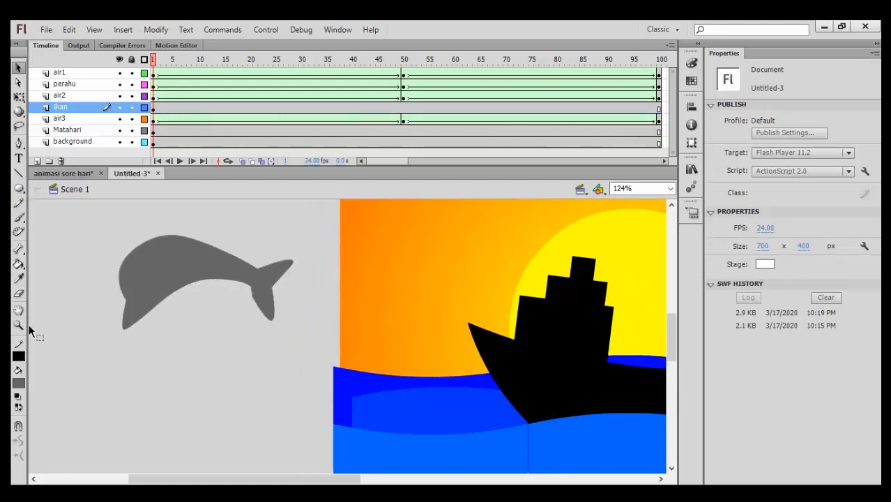
Draw a gray circle without stroke, about 41 px in diameter, on the pasteboard below the fish's head.
click(19, 357)
click(195, 214)
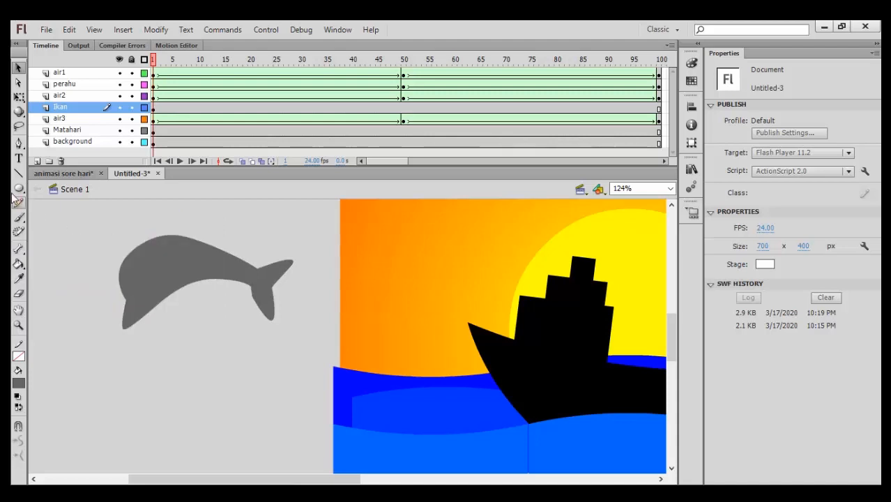
click(18, 188)
drag(82, 360, 115, 393)
key(v)
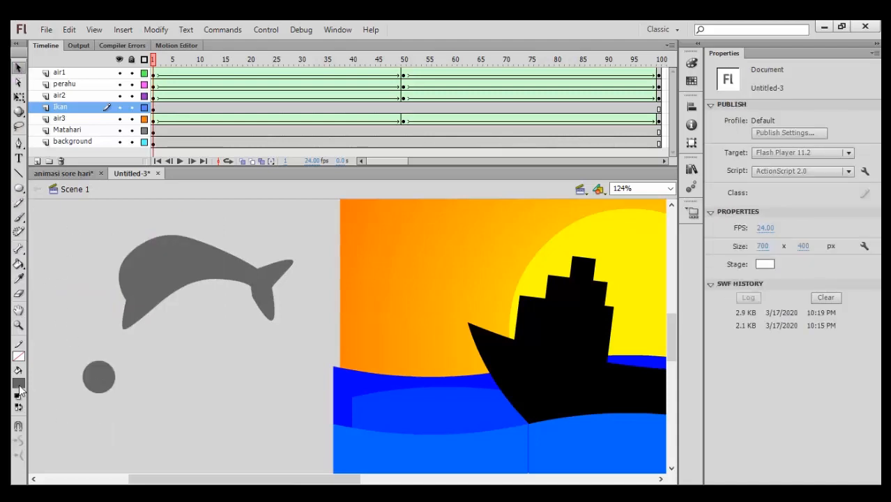
Fill the new circle with black.
click(19, 386)
click(25, 259)
click(21, 266)
click(92, 371)
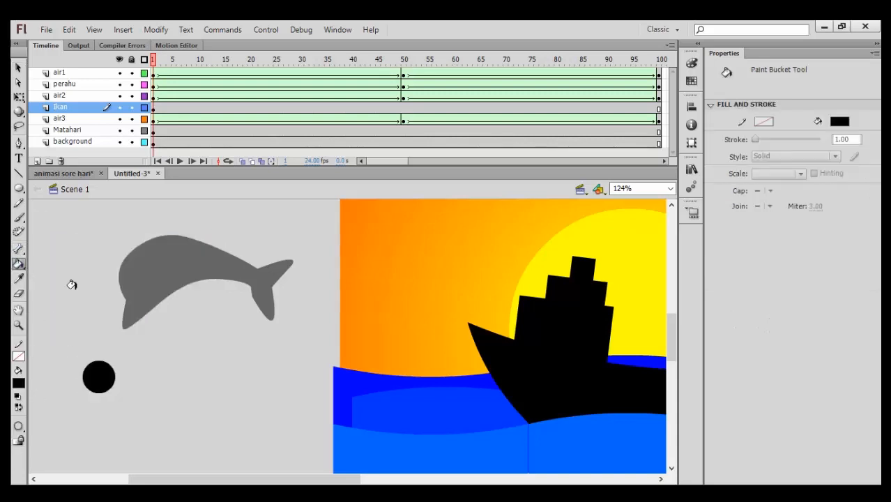
Duplicate the black circle beside the original and scale the copy down to about 23 px.
key(v)
drag(109, 383, 202, 393)
click(19, 97)
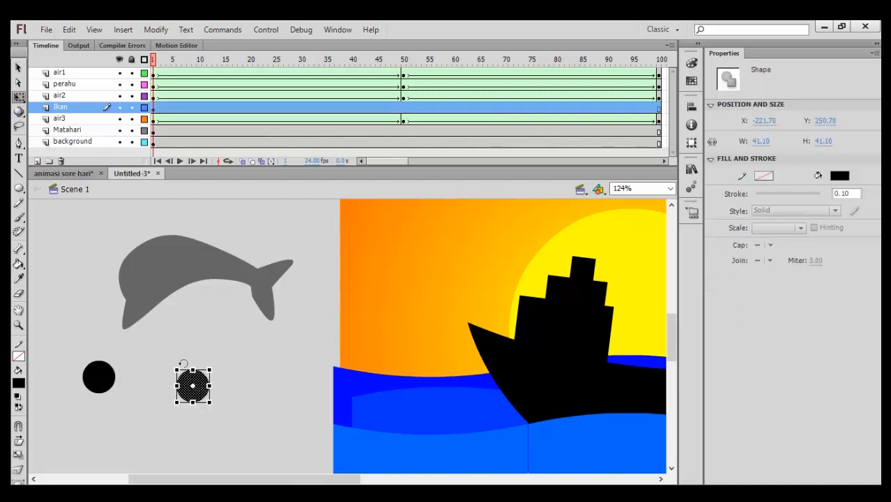
drag(174, 367, 191, 384)
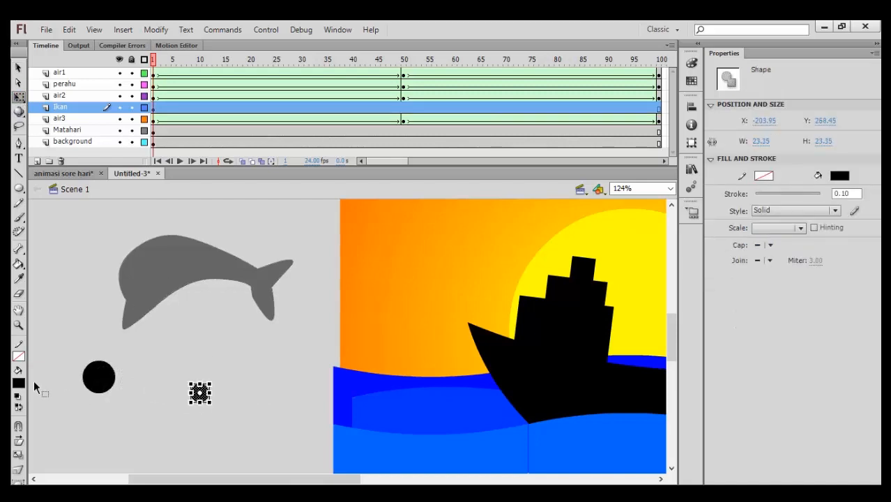
Fill the smaller circle with white and place it inside the lower part of the black circle.
click(20, 383)
click(29, 299)
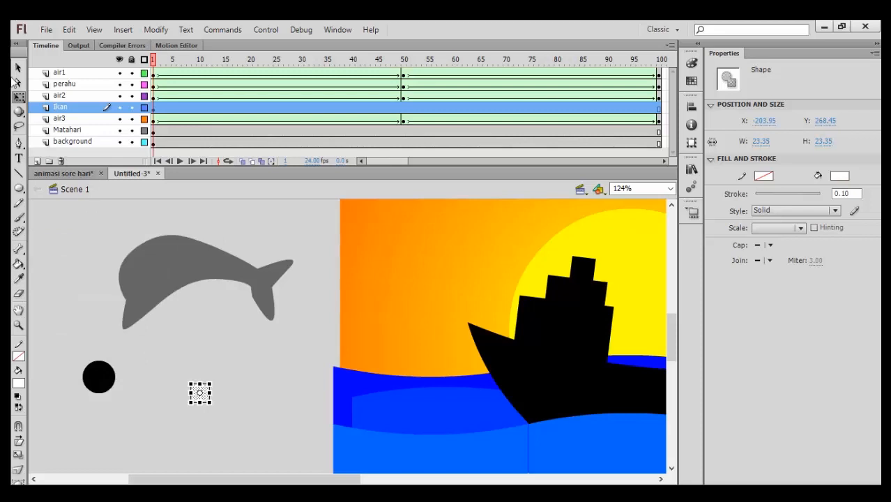
click(19, 68)
drag(208, 404, 107, 390)
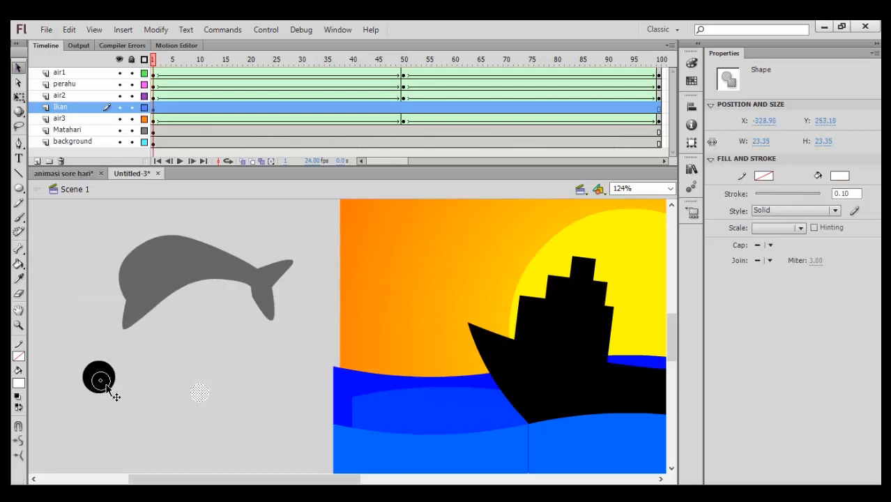
click(99, 411)
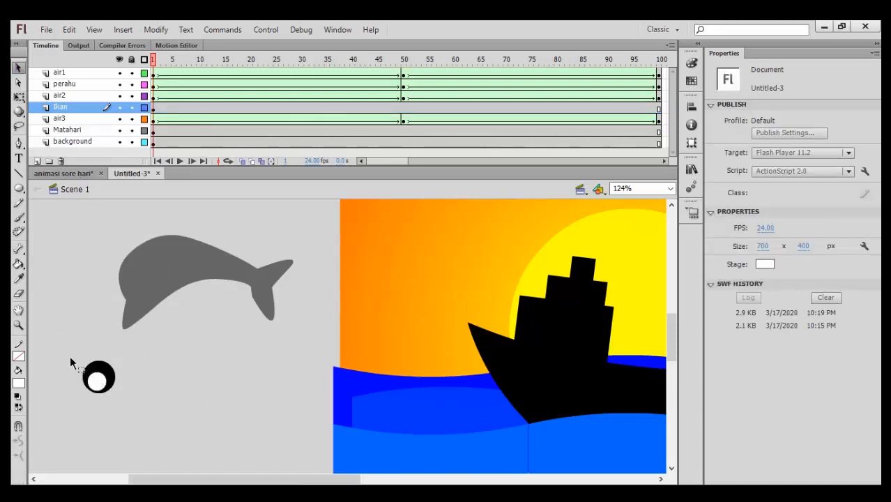
Duplicate the white circle, scaling the copy to about 12 px and filling it with black.
alt+drag(100, 382, 145, 401)
click(19, 96)
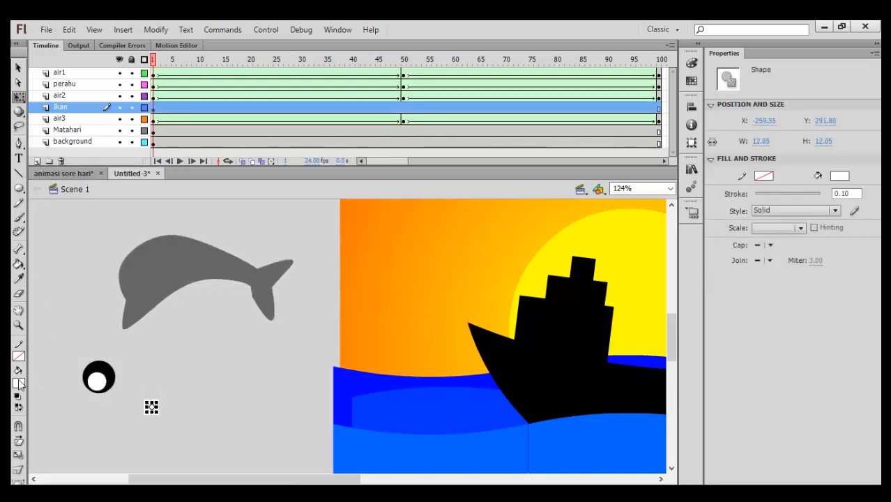
click(19, 384)
click(26, 283)
Place the small black circle inside the white circle as the eye's pupil.
click(18, 67)
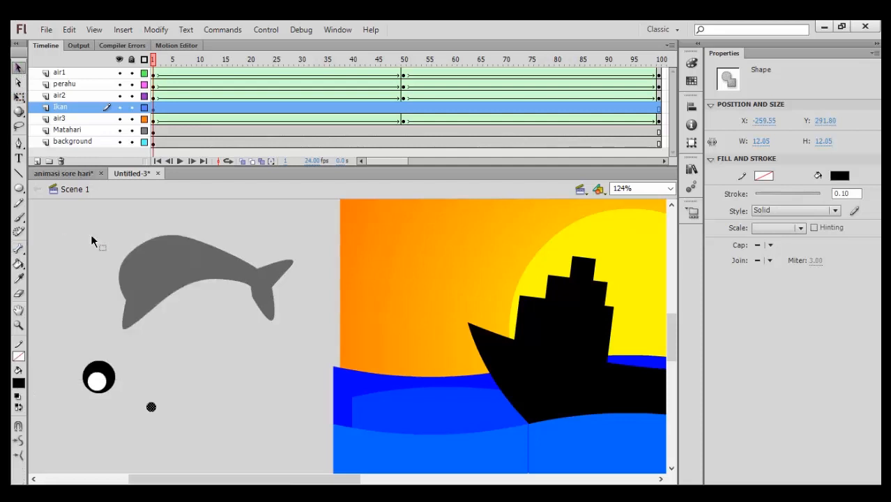
drag(151, 408, 99, 384)
scroll(86, 388, up, 3)
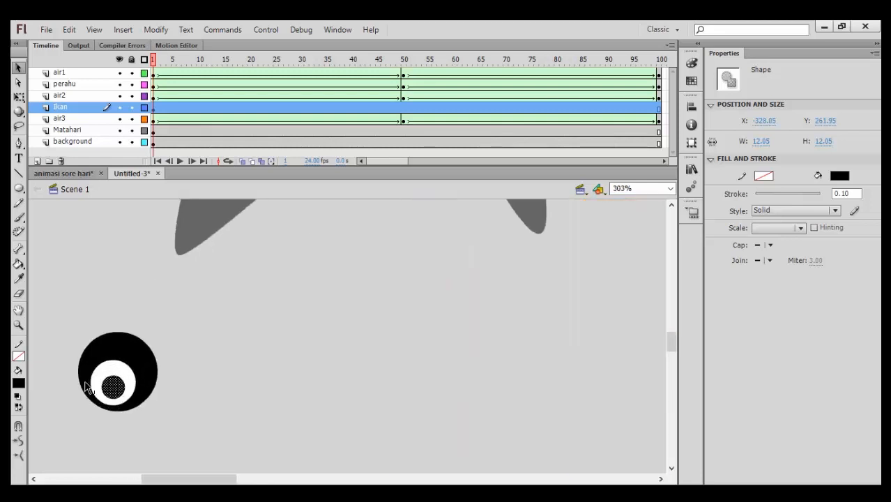
scroll(86, 388, down, 3)
Scale the complete eye down and place it on the fish's head.
drag(72, 354, 146, 420)
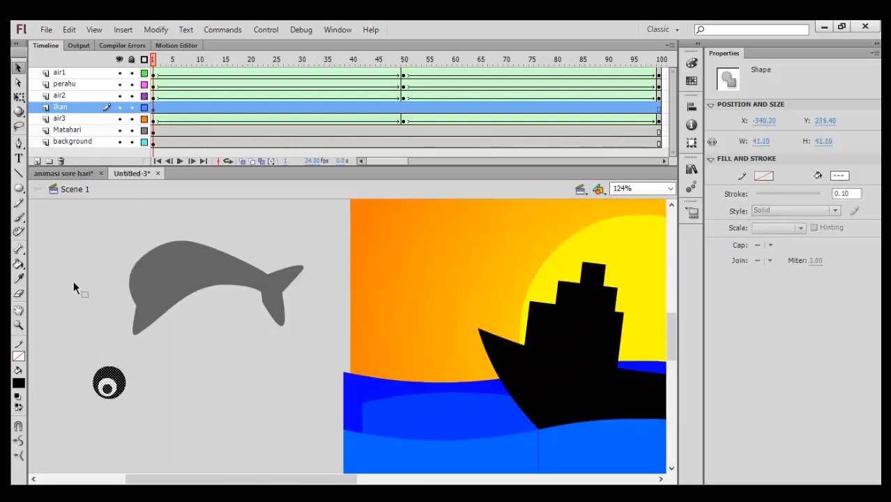
click(20, 98)
drag(89, 365, 148, 292)
click(19, 67)
drag(99, 216, 323, 357)
click(315, 312)
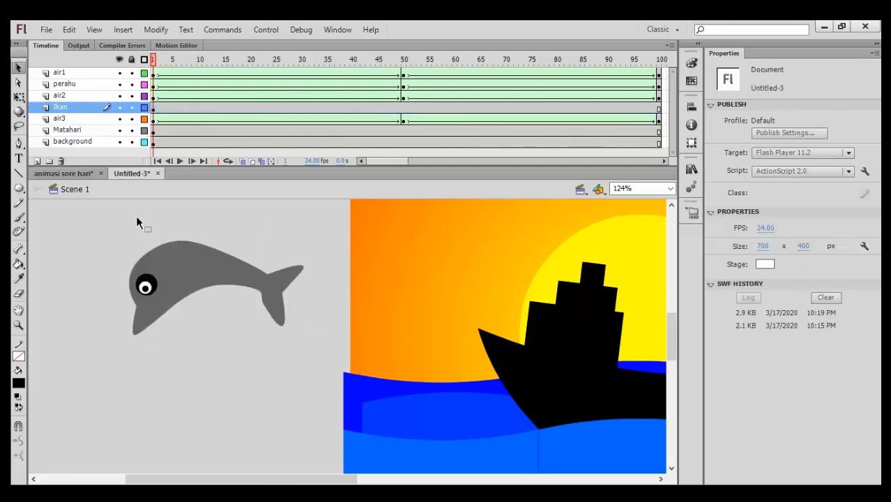
Draw two short lines on the fish's back and pull the outline between them outward into a dorsal fin.
key(n)
scroll(200, 239, up, 2)
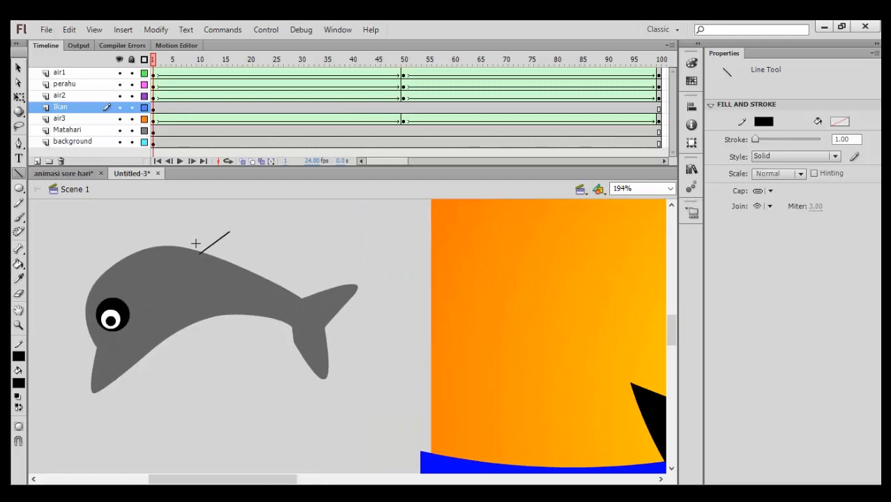
mouse_move(158, 227)
mouse_down()
mouse_move(190, 234)
mouse_move(211, 216)
mouse_up()
key(v)
Delete the two helper lines on the fish's back and lower the tip of the dorsal fin slightly.
click(223, 237)
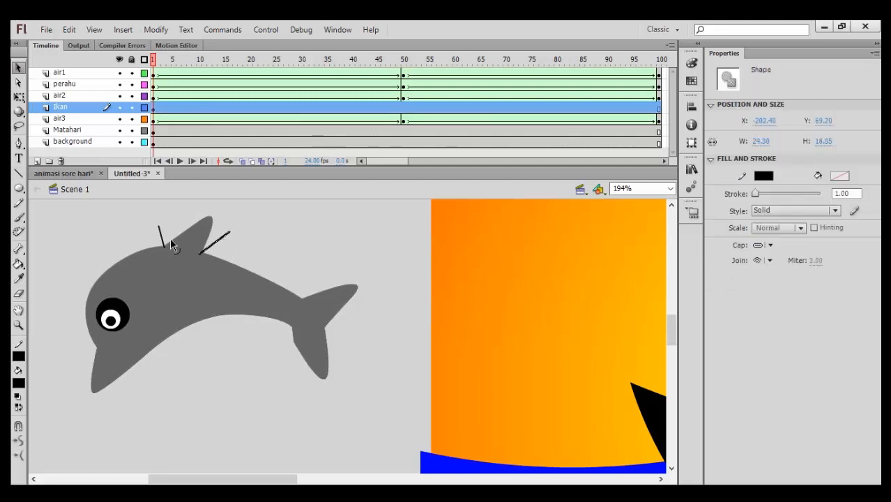
key(Delete)
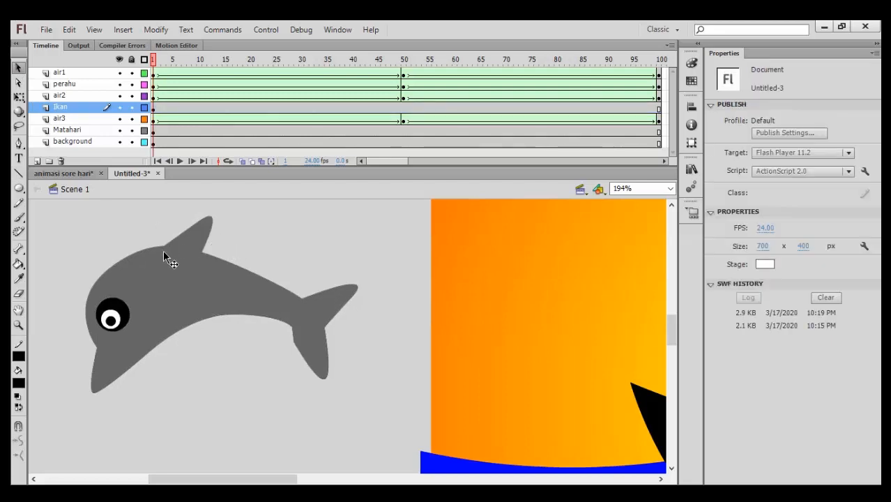
drag(212, 218, 209, 228)
scroll(218, 286, down, 3)
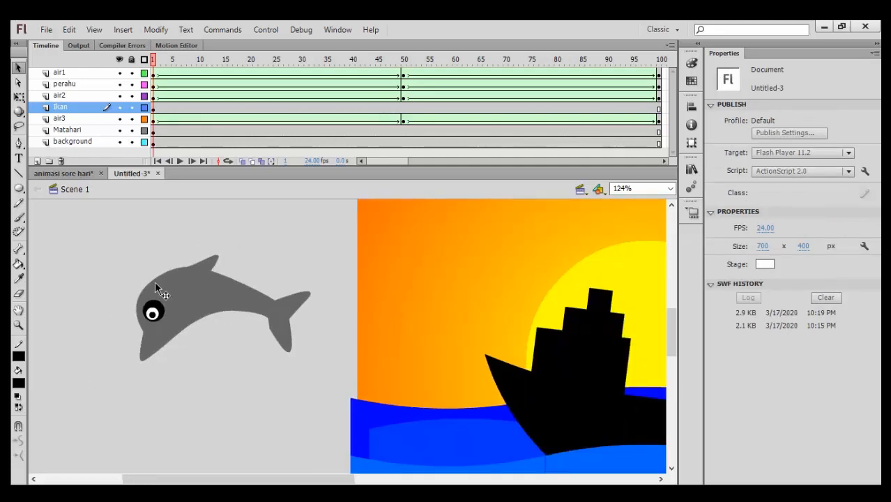
Group the whole fish with its eye and scale the group down to about 109 px wide.
drag(149, 278, 322, 397)
key(ctrl+g)
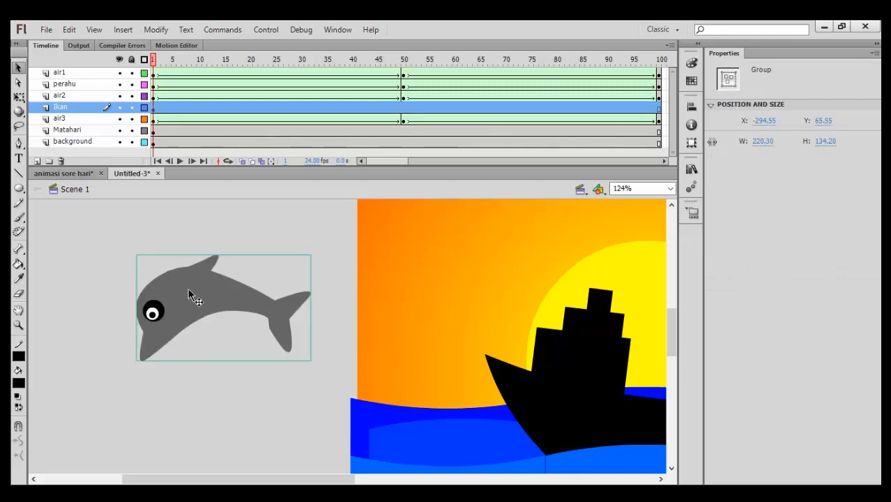
click(19, 97)
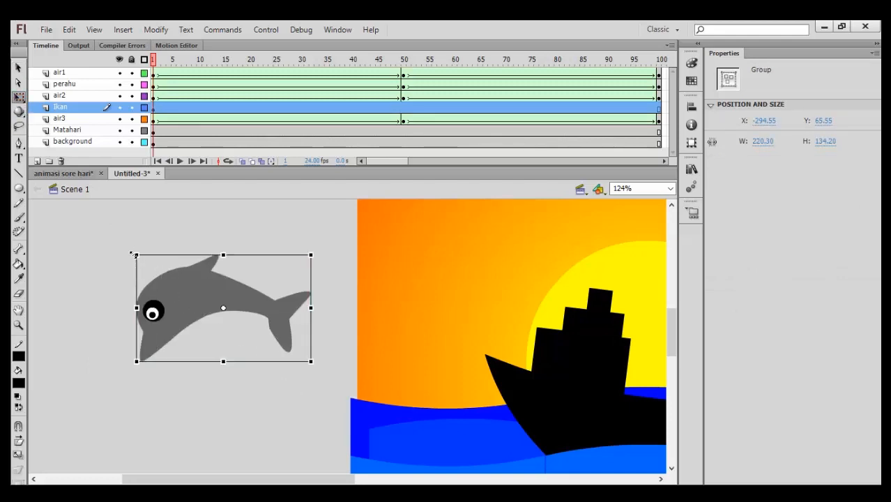
drag(132, 253, 224, 308)
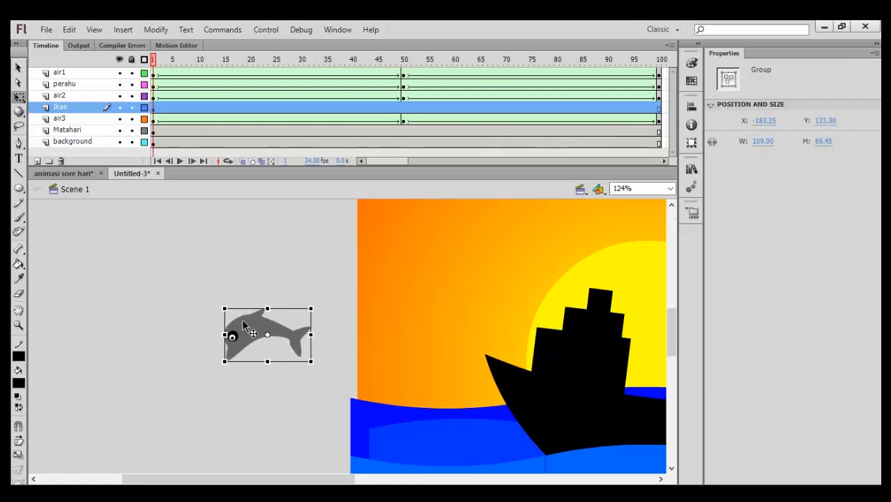
key(ctrl+2)
Move the fish group to the right end of the sea, partly behind the middle wave, at about X 638, Y 246.
click(19, 69)
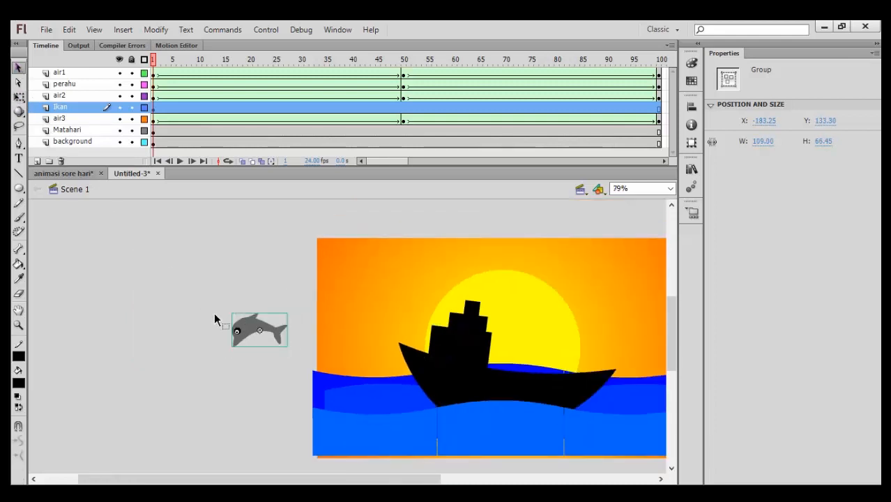
scroll(215, 320, down, 2)
drag(230, 318, 481, 353)
scroll(481, 354, up, 5)
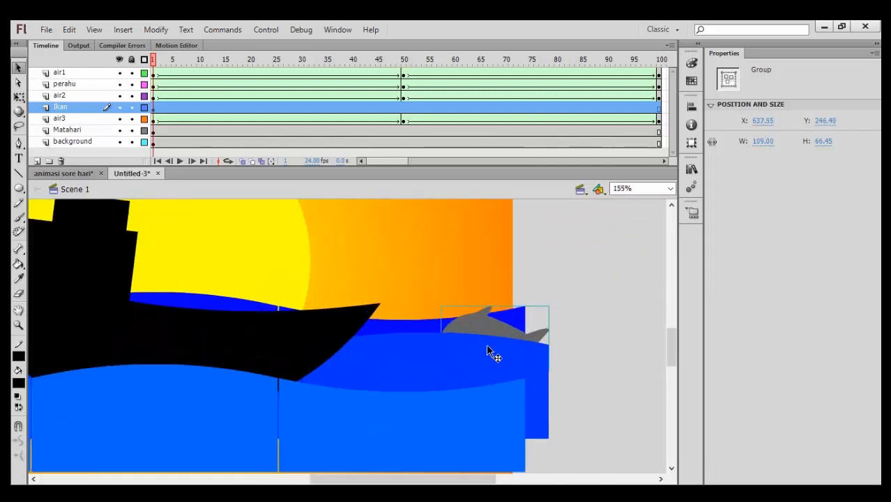
Rotate the fish clockwise until its body stands nearly upright, and lower it behind the wave at the stage's right edge.
click(18, 97)
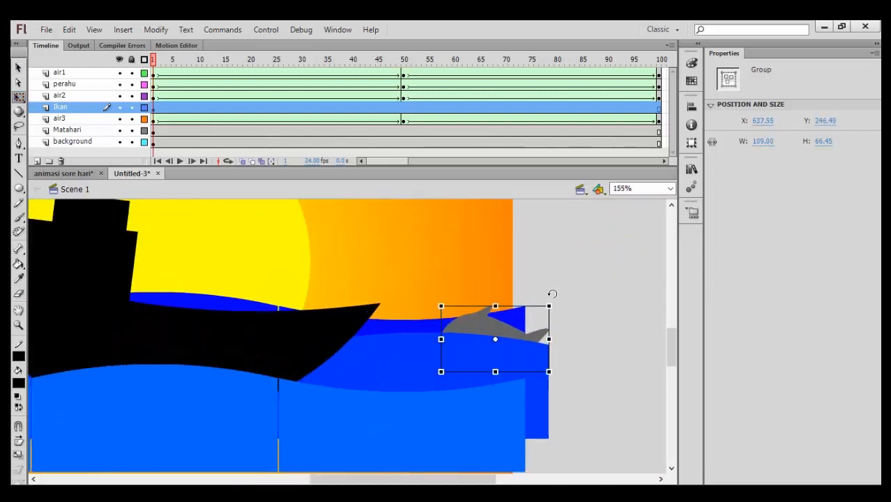
drag(551, 293, 537, 363)
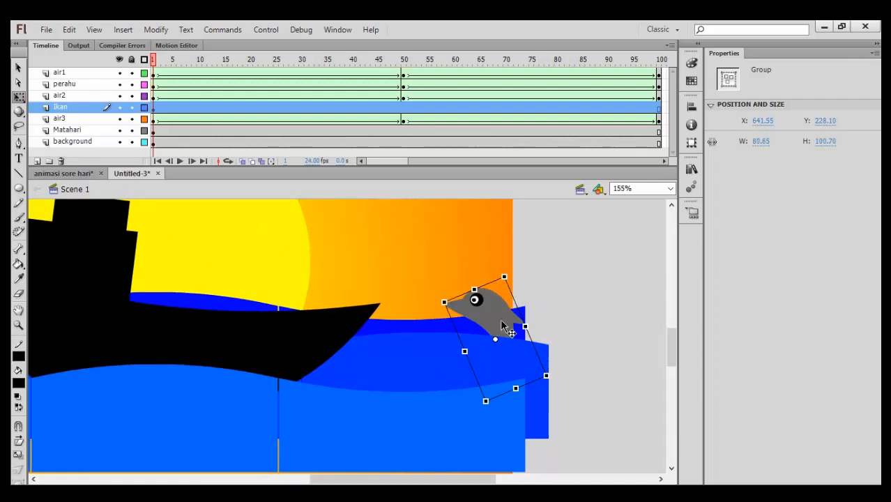
drag(502, 323, 518, 340)
drag(528, 287, 542, 295)
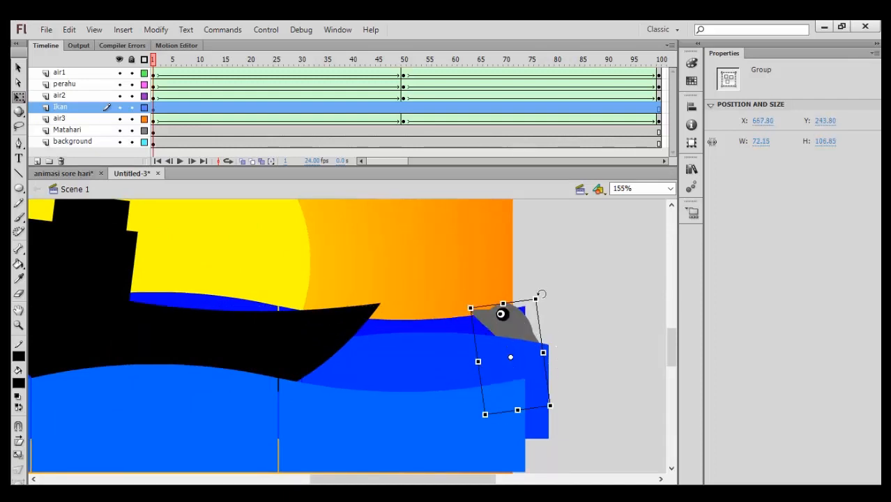
drag(518, 327, 535, 365)
click(550, 302)
scroll(514, 307, down, 3)
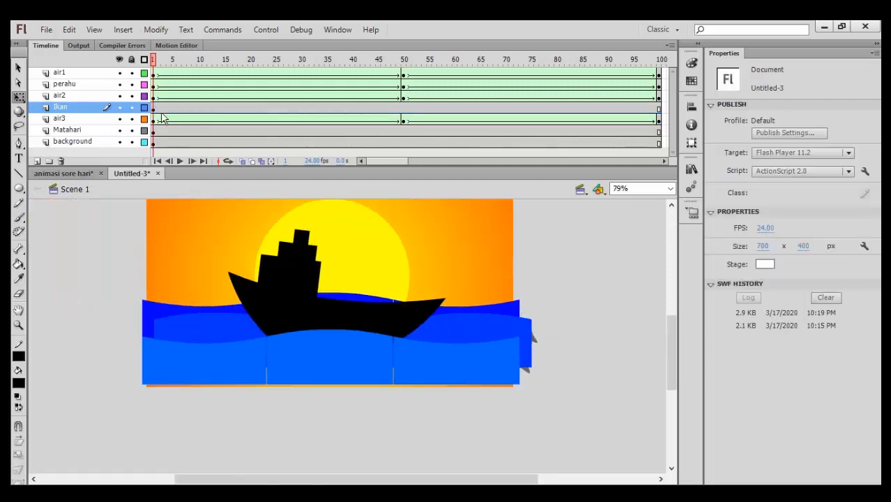
Insert a keyframe at frame 2 of the Ikan layer.
click(154, 110)
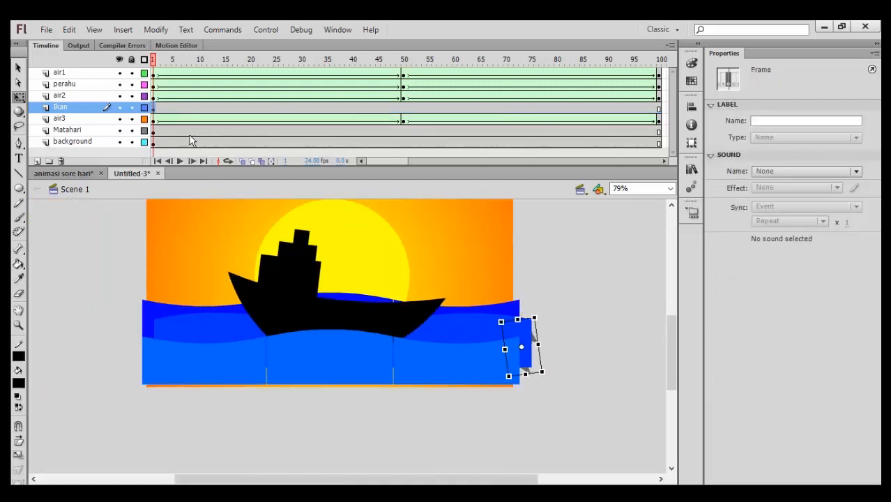
right_click(159, 109)
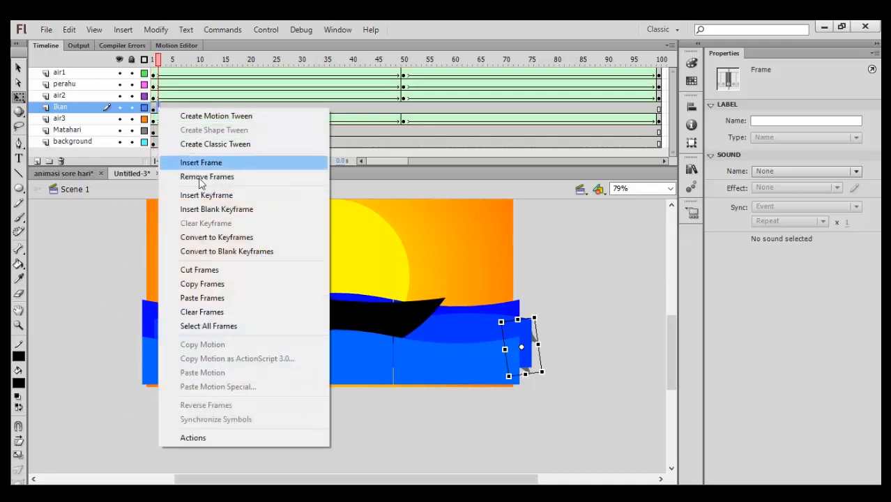
click(182, 193)
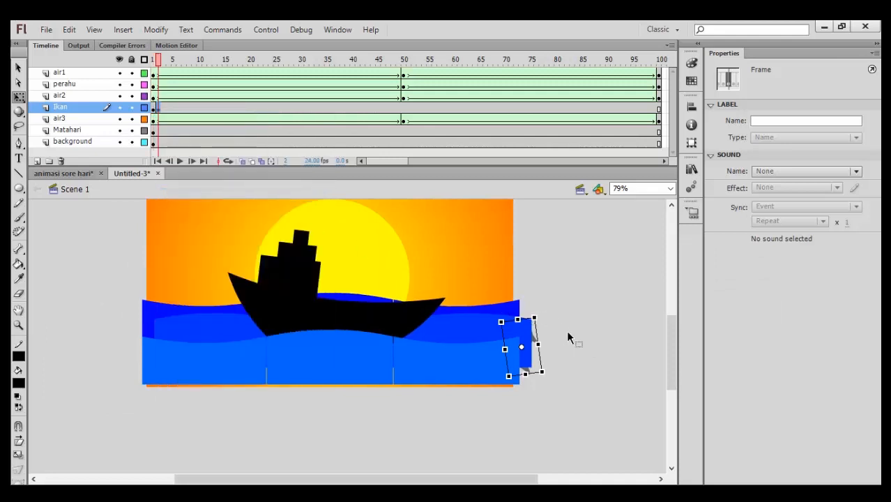
Nudge the fish upward by about 8 px in frame 2.
key(Up)
key(Up)
key(Up)
key(Up)
key(Up)
key(Up)
key(Up)
key(Up)
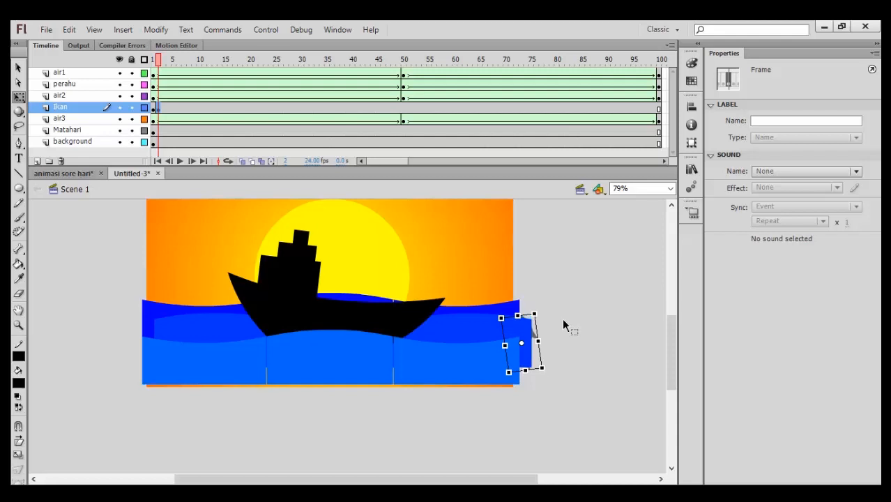
Raise the fish in frame 2 until its head emerges above the middle wave, at about X 678, Y 248.
key(Up)
key(Up)
key(Up)
key(Up)
key(Up)
key(Up)
key(Up)
key(Up)
key(Up)
key(Up)
key(Up)
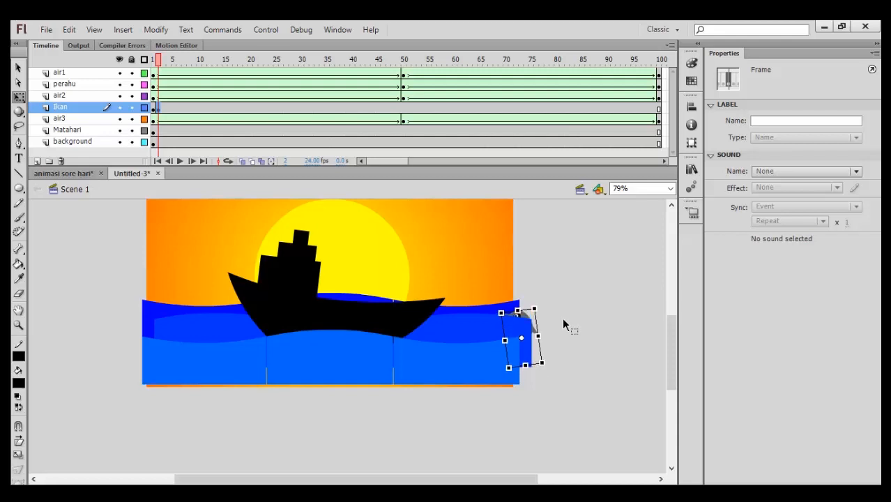
key(Up)
key(Up)
key(Up)
key(Up)
key(Up)
key(Up)
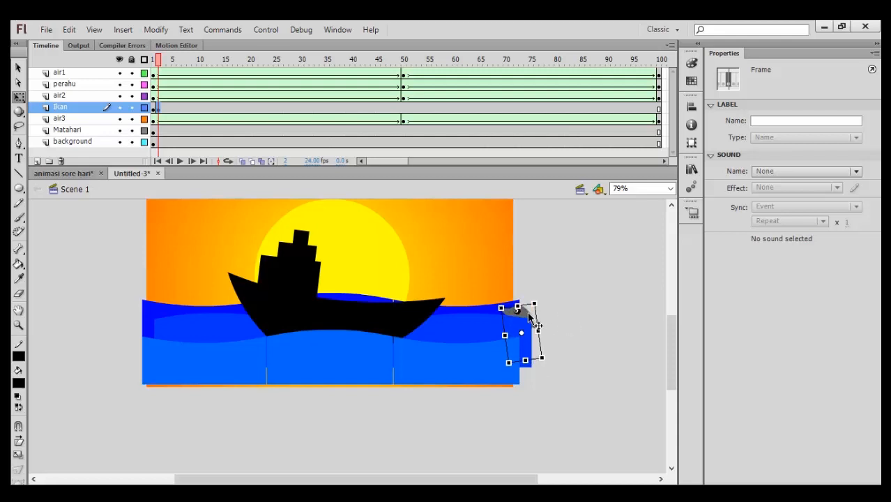
drag(528, 314, 525, 309)
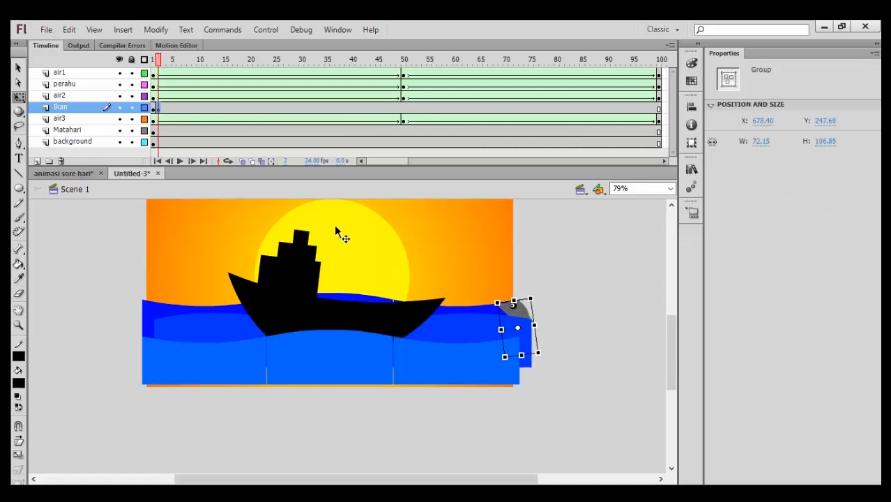
Insert a keyframe at frame 3 of the Ikan layer and move the fish up and left to about X 658, Y 229.
right_click(167, 113)
click(224, 196)
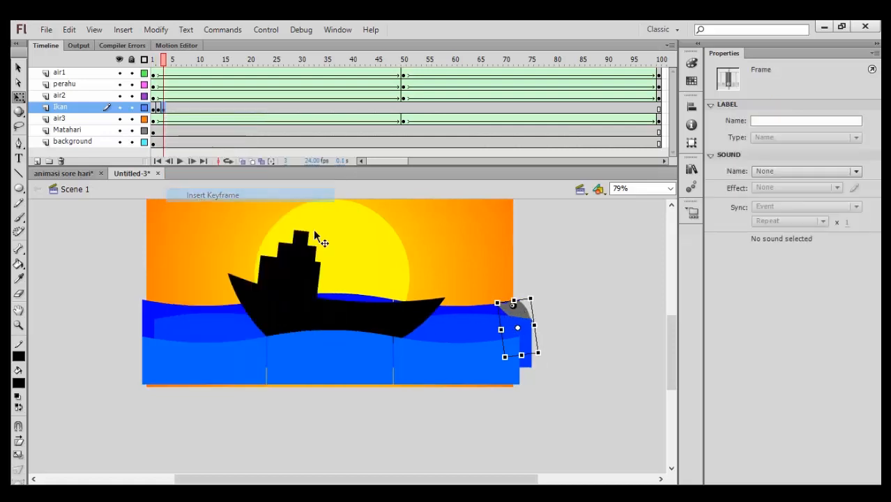
drag(528, 315, 515, 306)
Insert a keyframe at frame 4, tilt the fish counterclockwise and raise it to about X 633, Y 194.
right_click(168, 109)
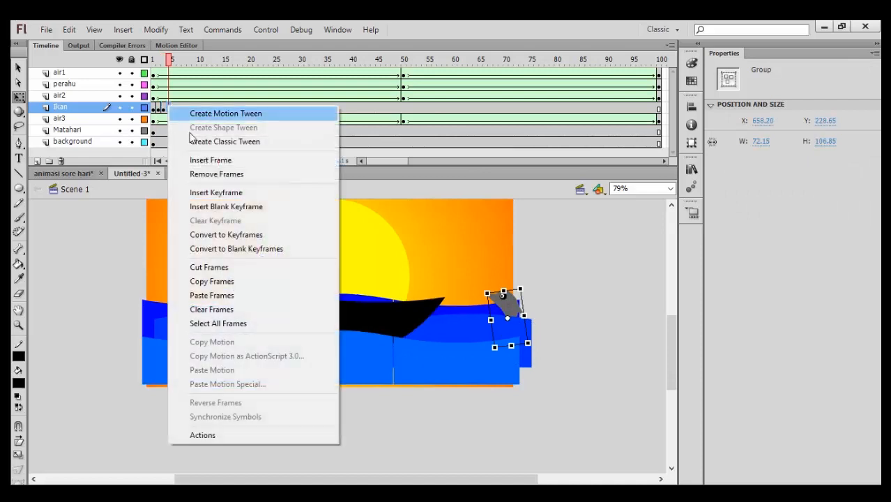
click(229, 191)
drag(513, 311, 500, 259)
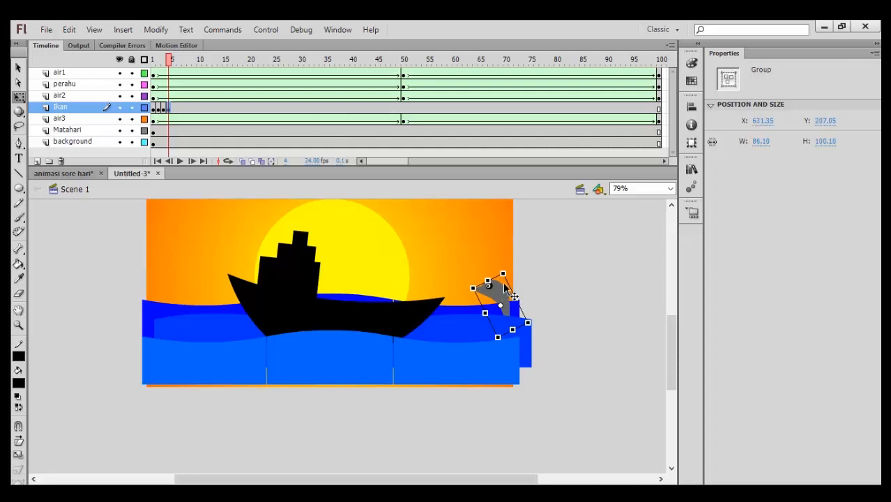
drag(513, 296, 514, 290)
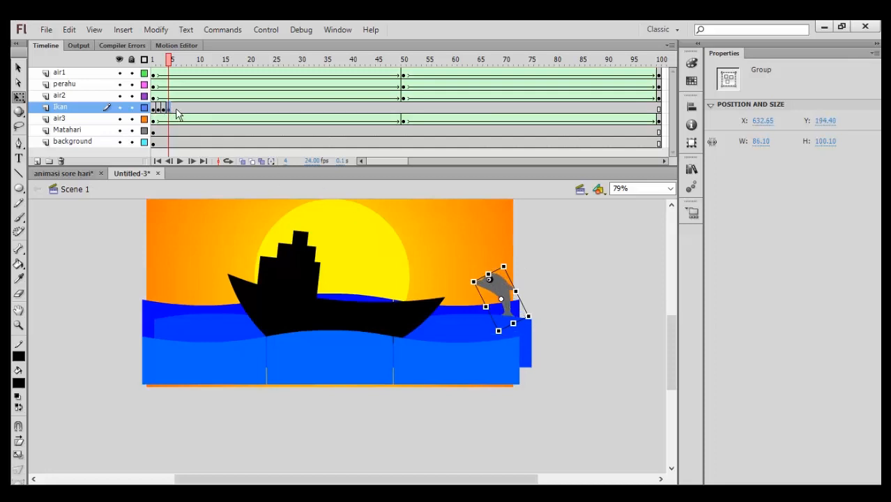
Add keyframes at frames 5 and 6, lifting and tilting the fish out of the water to about X 578, Y 141.
key(F6)
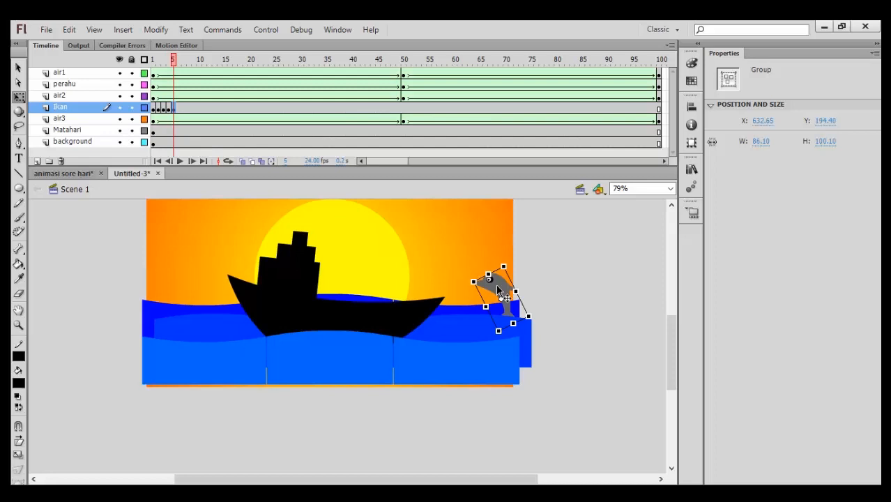
drag(497, 289, 479, 265)
key(F6)
drag(491, 231, 477, 231)
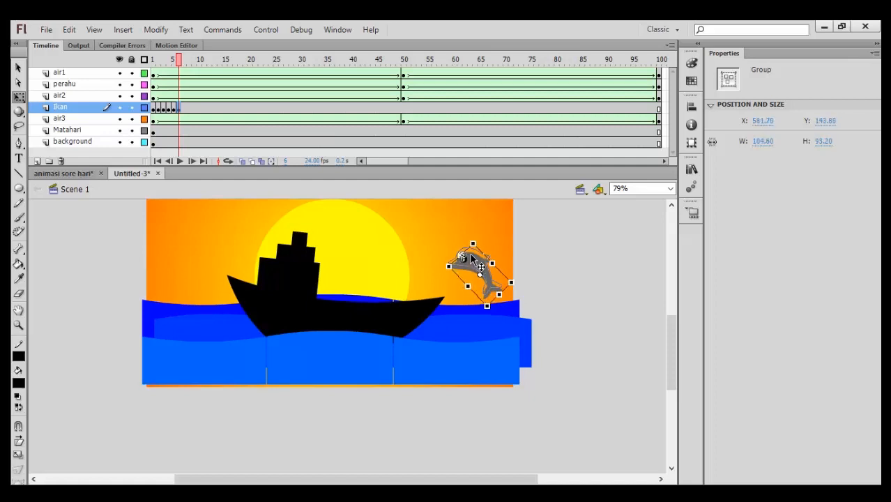
Add keyframes at frames 7 and 8, levelling the fish further and moving it left to about X 535, Y 119.
key(F6)
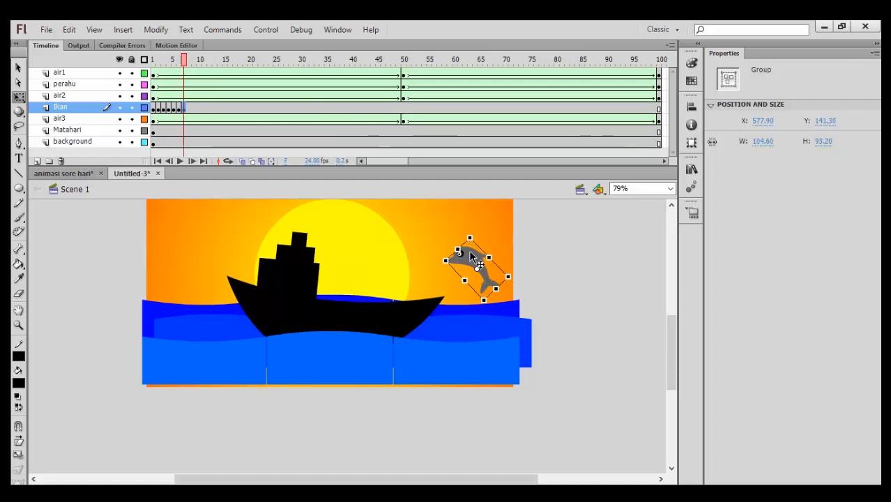
drag(471, 256, 459, 223)
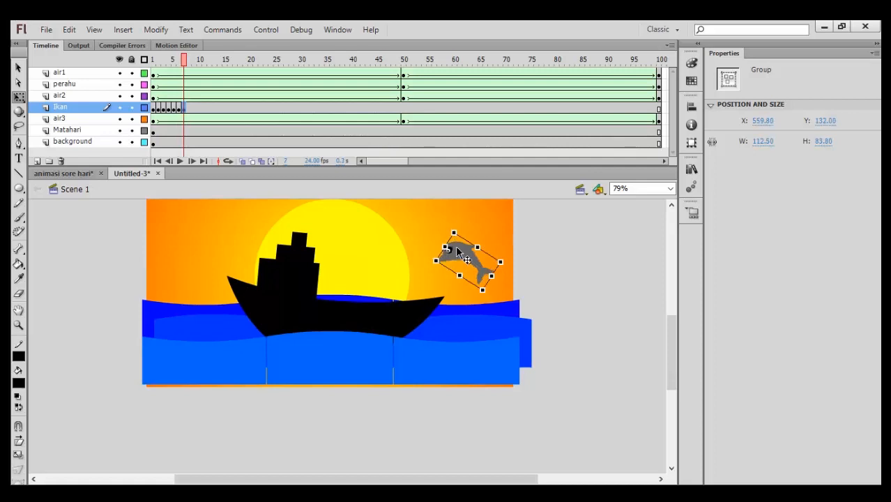
key(F6)
mouse_move(458, 254)
mouse_down()
mouse_move(444, 222)
mouse_move(443, 252)
mouse_up()
Add keyframes at frames 9 and 10, rotating the fish counterclockwise past level so its head tips downward at the top of the leap.
key(F6)
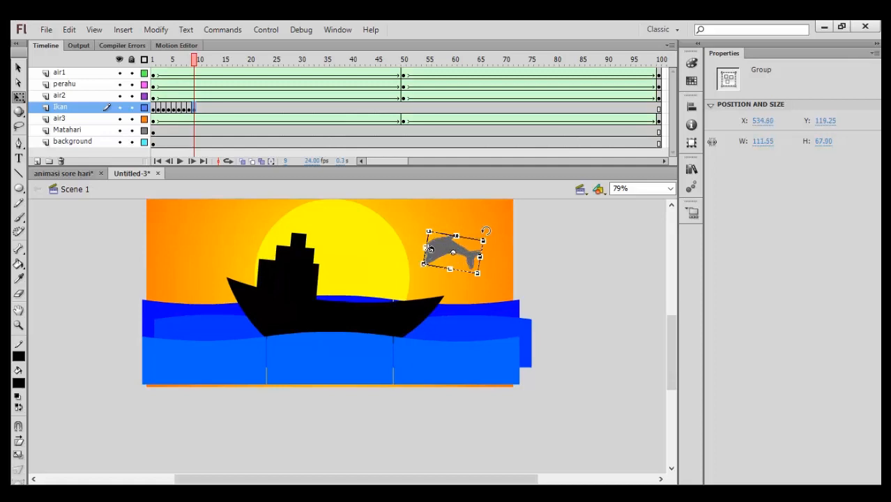
drag(486, 231, 476, 222)
key(F6)
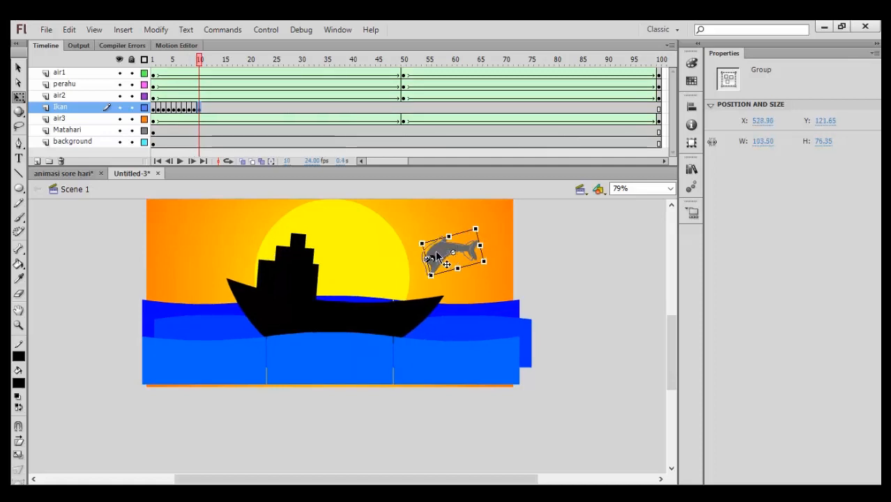
drag(442, 257, 430, 265)
drag(473, 226, 463, 222)
Add keyframes at frames 11 to 15, making the fish dive past the boat's bow and behind the front wave at about X 415, Y 306.
key(F6)
drag(429, 268, 416, 299)
key(F6)
key(F6)
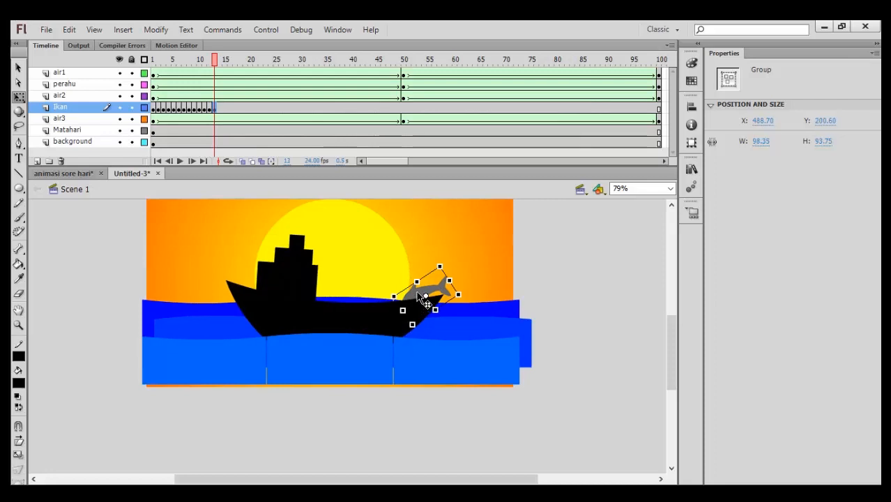
key(F6)
drag(418, 296, 410, 310)
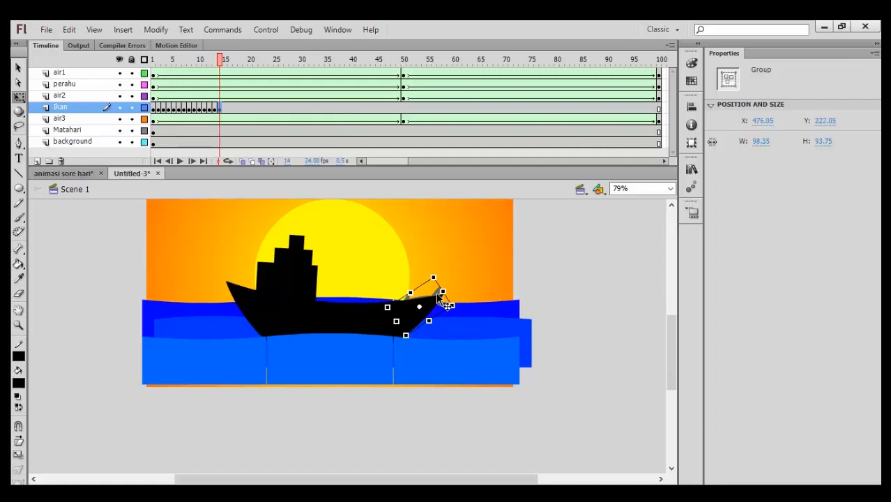
key(F6)
drag(443, 296, 405, 328)
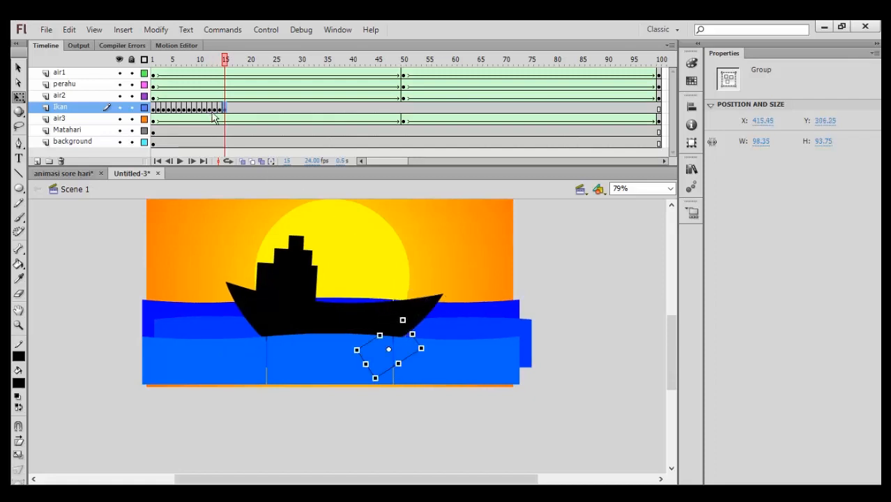
Insert a keyframe at frame 20 of the Ikan layer and rotate the submerged fish clockwise until its head points up.
mouse_move(226, 63)
mouse_down()
mouse_move(153, 72)
mouse_move(195, 78)
mouse_move(129, 79)
mouse_move(168, 62)
mouse_move(208, 67)
mouse_move(135, 68)
mouse_move(208, 65)
mouse_move(224, 68)
mouse_move(145, 69)
mouse_move(208, 68)
mouse_move(226, 79)
mouse_up()
click(19, 68)
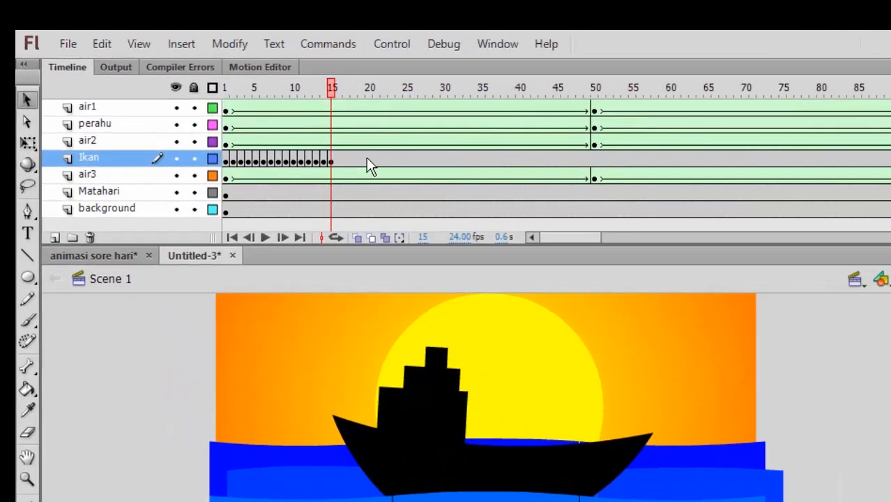
right_click(249, 109)
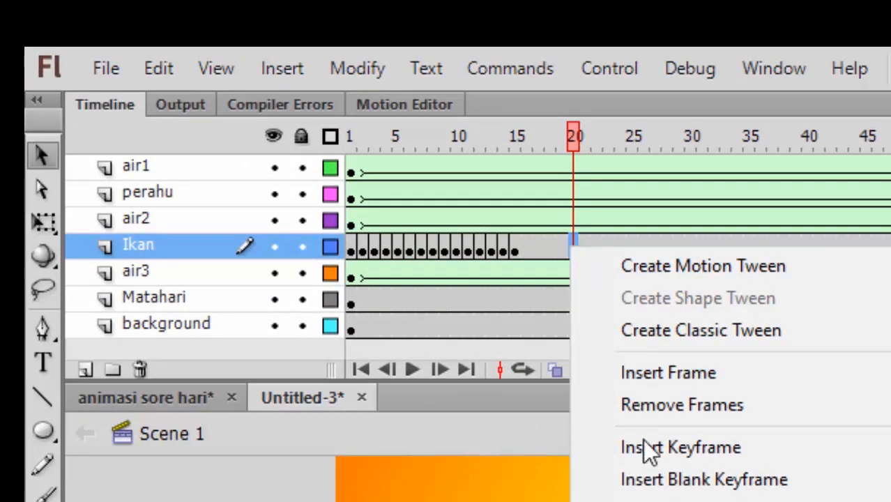
click(657, 448)
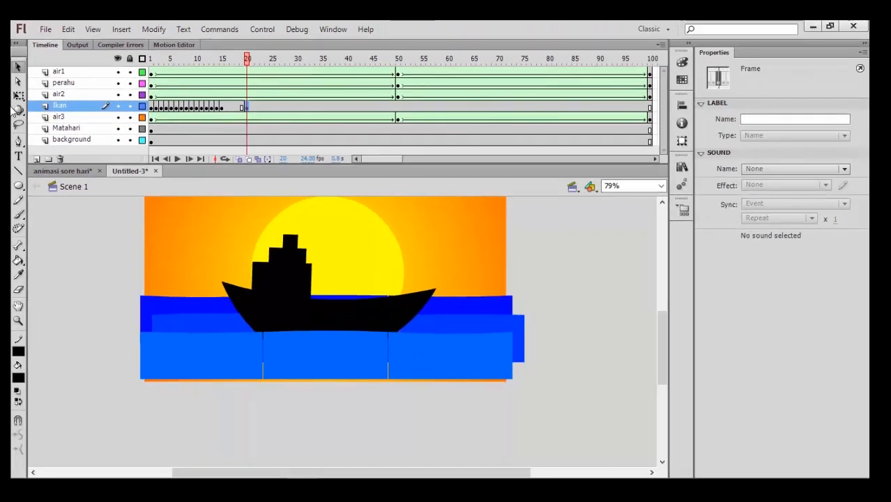
click(19, 95)
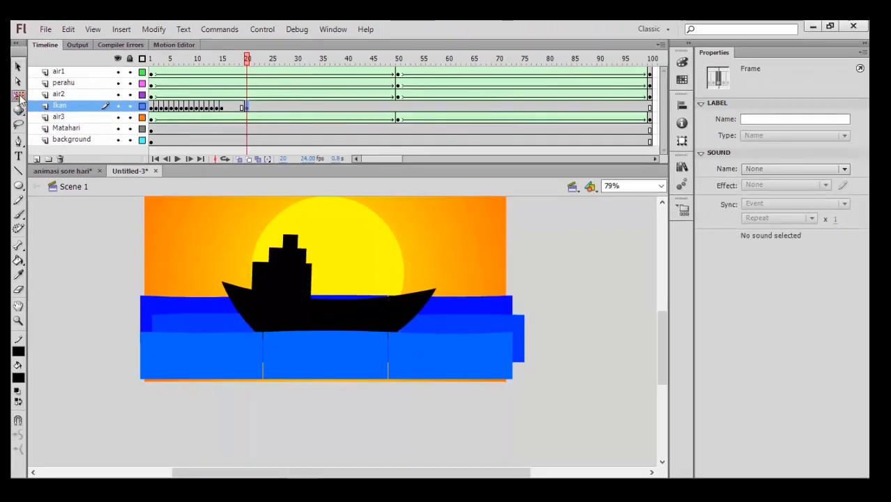
click(383, 344)
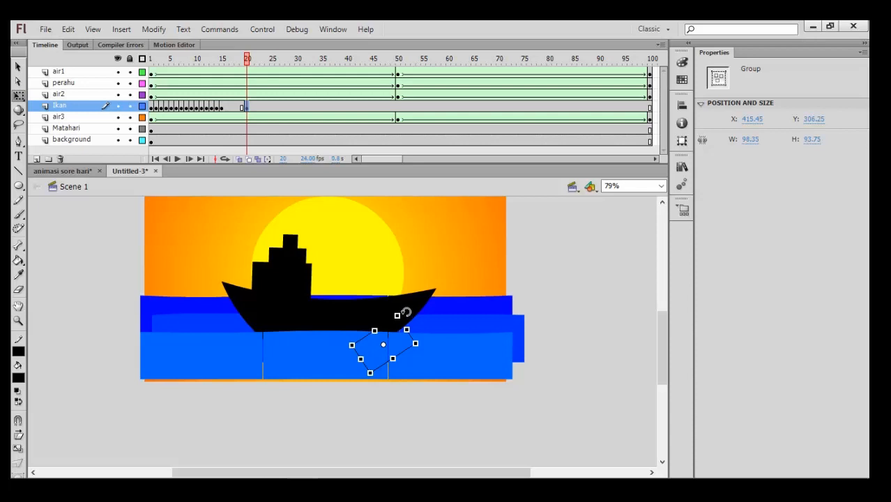
drag(405, 312, 401, 344)
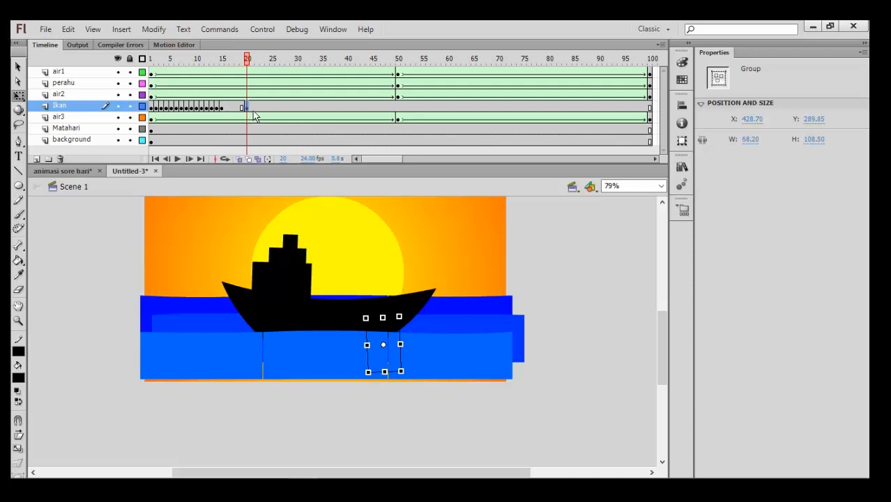
Insert a keyframe at frame 21 and raise the fish straight up until its head shows above the boat's deck, at about Y 222.
key(F6)
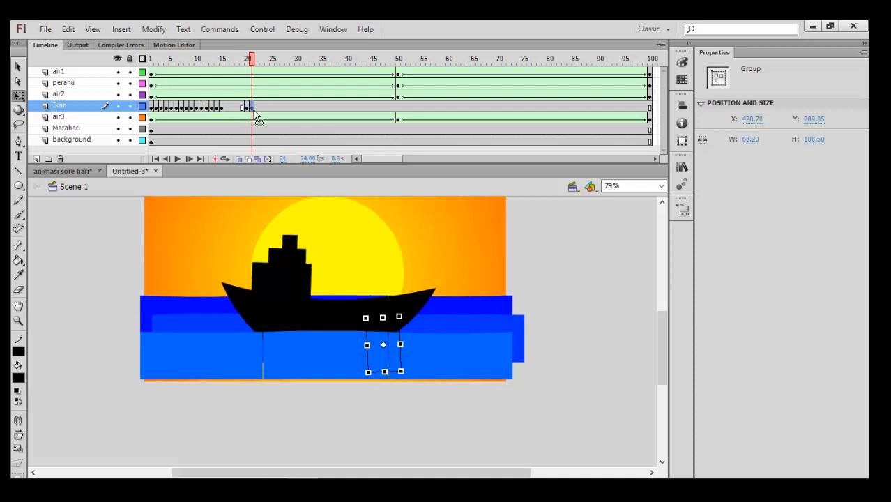
key(Up)
key(Up)
key(Up)
key(Up)
key(Up)
key(Up)
key(Up)
key(Up)
key(Up)
key(Up)
key(Up)
key(Up)
key(Up)
key(Up)
key(Up)
key(Up)
key(Up)
key(Up)
key(Up)
key(Up)
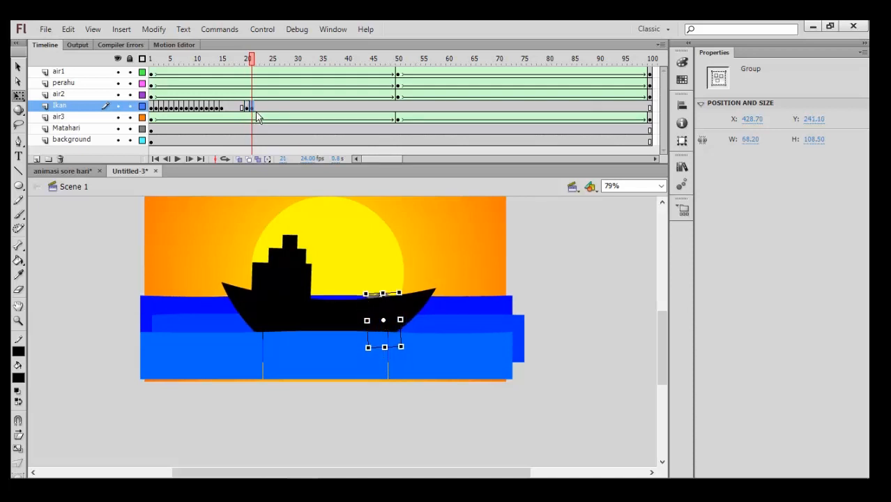
key(Up)
key(Up)
key(Up)
key(Up)
key(Up)
key(Up)
key(Up)
key(Up)
key(Up)
key(Up)
key(Up)
key(Up)
key(Up)
key(Up)
key(Up)
key(Up)
key(Up)
key(Up)
key(Up)
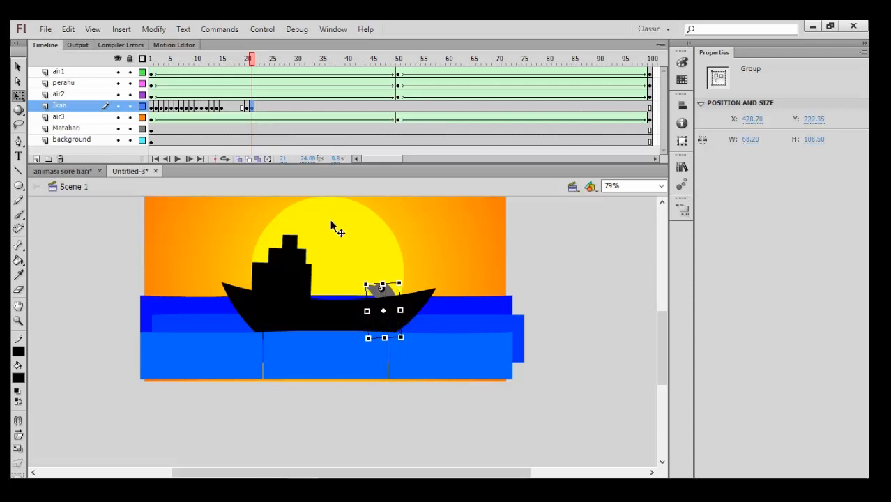
Add keyframes at frames 22 to 32, carrying the fish in a leftward arc and down behind the boat's cabin to about X 212, Y 205.
key(F6)
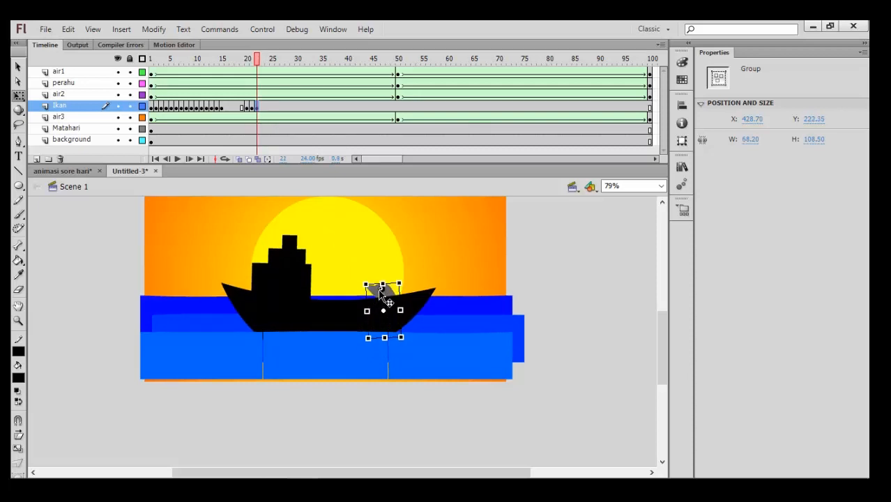
drag(382, 294, 321, 208)
key(F6)
key(F6)
key(F6)
key(F6)
key(F6)
drag(331, 242, 299, 285)
key(F6)
key(F6)
key(F6)
key(F6)
key(F6)
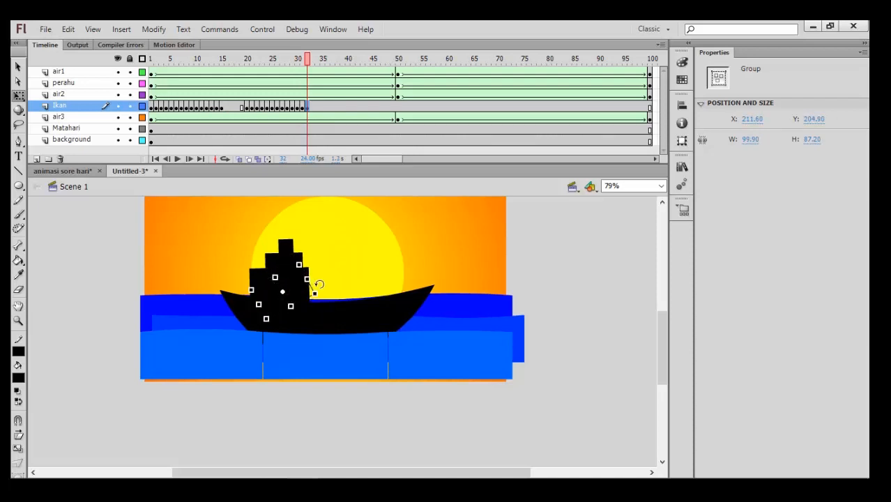
Insert a keyframe at frame 33 and lower the fish straight down behind the front wave to about Y 322.
key(F6)
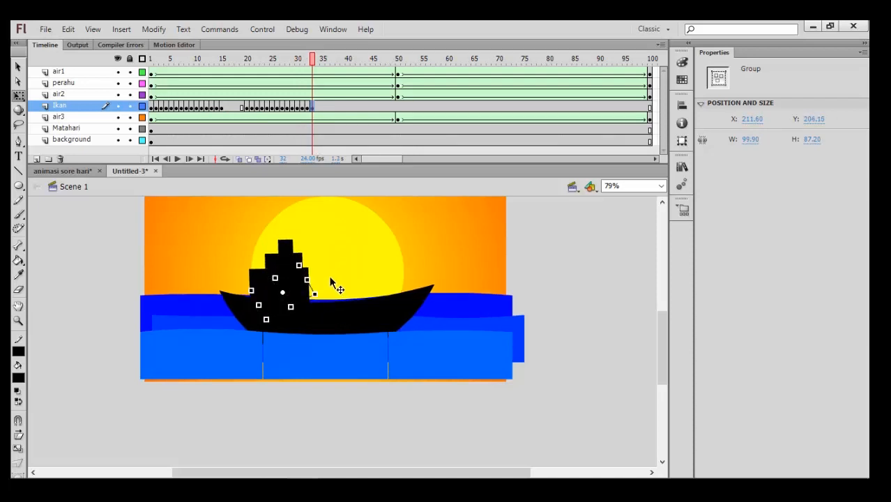
key(Down)
key(Down)
key(Down)
key(Down)
key(Down)
key(Down)
key(Down)
key(Down)
key(Down)
key(Down)
key(Down)
key(Down)
key(Down)
key(Down)
key(Down)
key(Down)
key(Down)
key(Down)
key(Down)
key(Down)
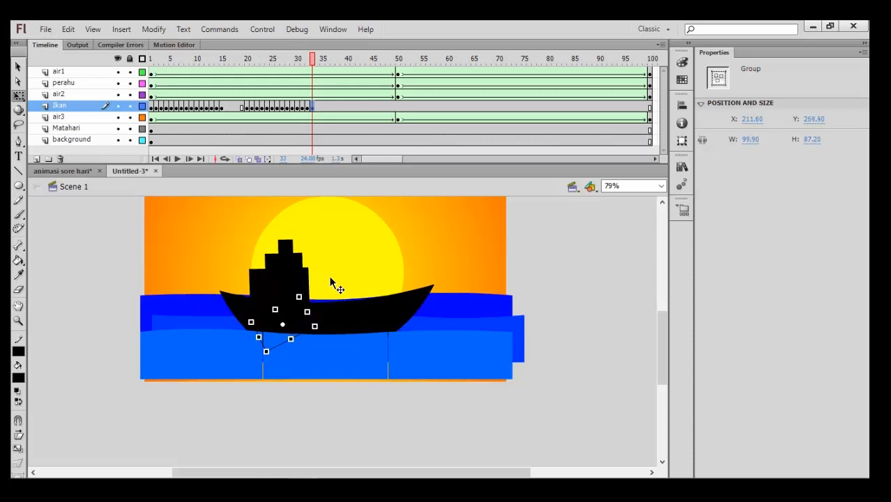
key(Down)
key(Down)
key(Down)
key(Down)
key(Down)
key(Down)
key(Down)
key(Down)
key(Down)
key(Down)
key(Down)
key(Down)
key(Down)
key(Down)
key(Down)
key(Down)
key(Down)
key(Down)
key(Down)
key(Down)
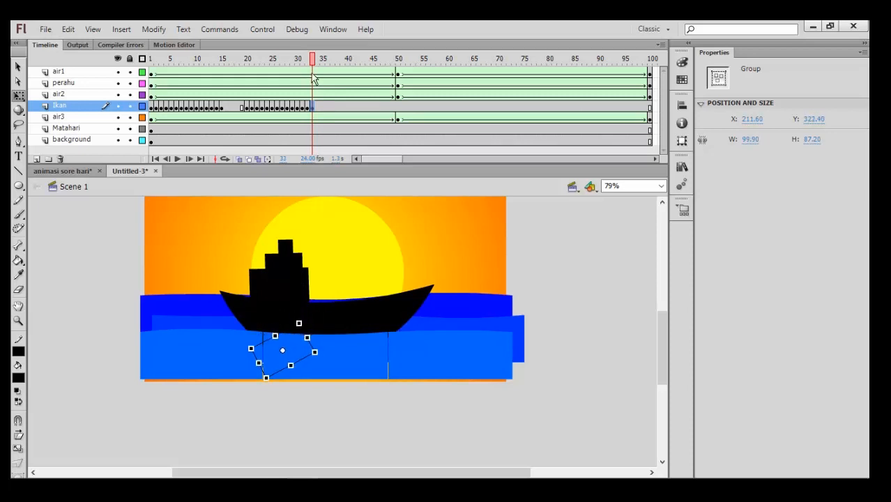
Insert a keyframe at frame 40 of the Ikan layer and rotate the submerged fish until it stands nearly upright.
drag(313, 60, 312, 114)
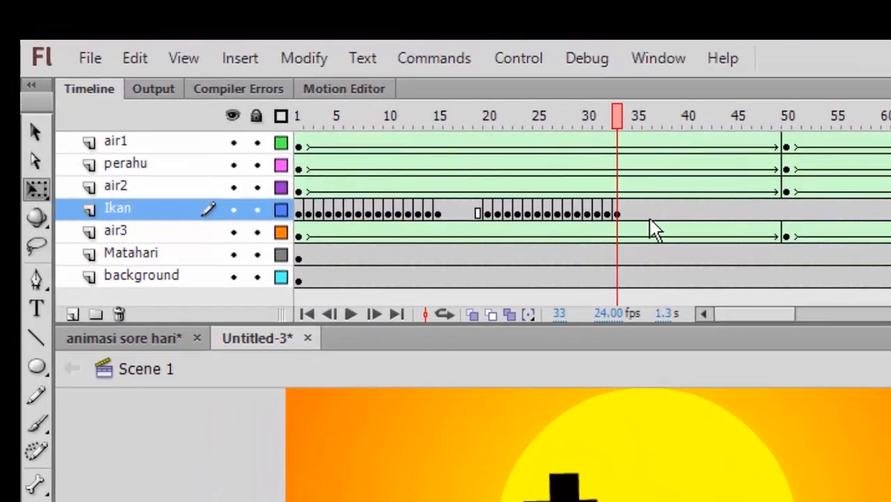
right_click(686, 211)
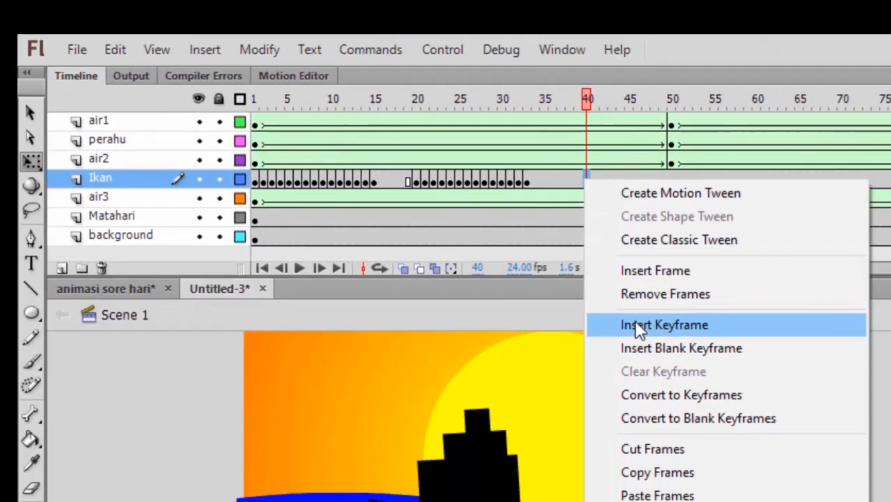
click(640, 328)
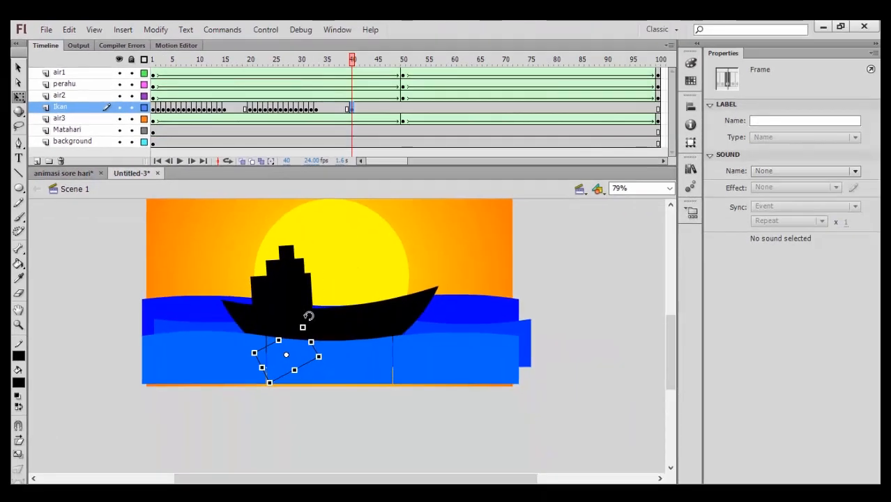
drag(309, 315, 335, 297)
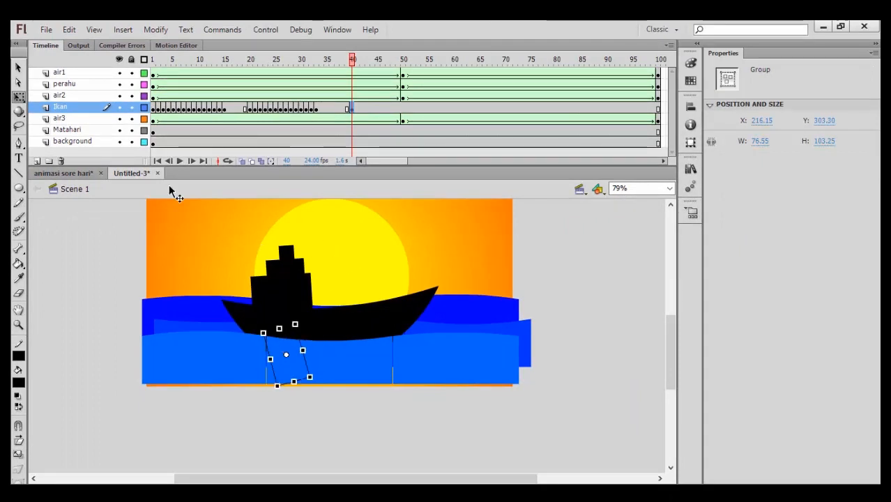
Hide the perahu layer.
click(119, 84)
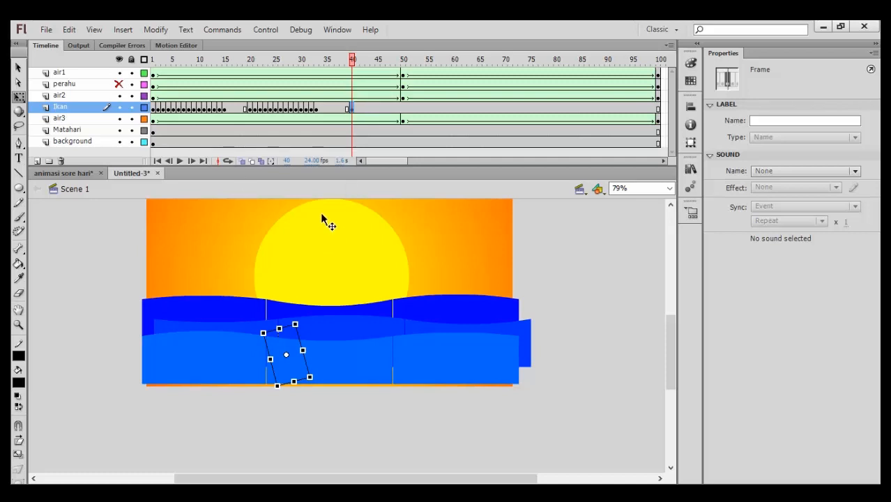
Insert a keyframe at frame 41 of the Ikan layer and raise the fish straight up until its head emerges above the rear wave.
key(F6)
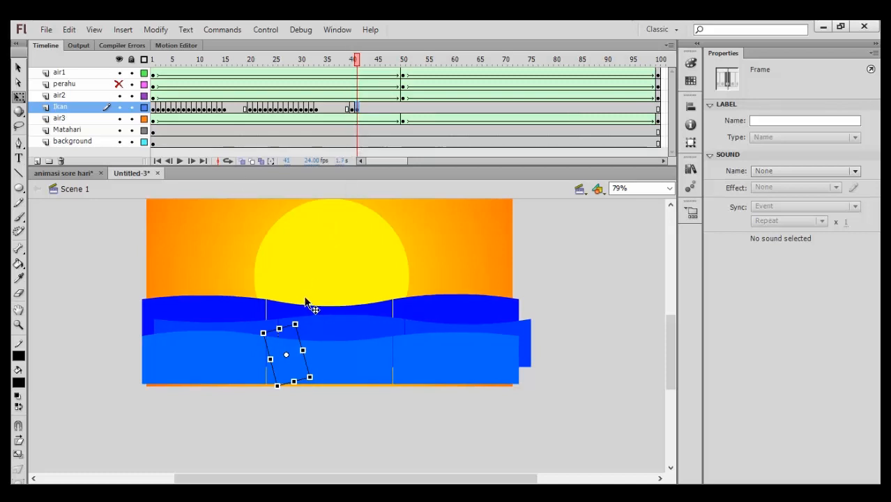
key(Up)
key(Up)
key(Up)
key(Up)
key(Up)
key(Up)
key(Up)
key(Up)
key(Up)
key(Up)
key(Up)
key(Up)
key(Up)
key(Up)
key(Up)
key(Up)
key(Up)
key(Up)
key(Up)
key(Up)
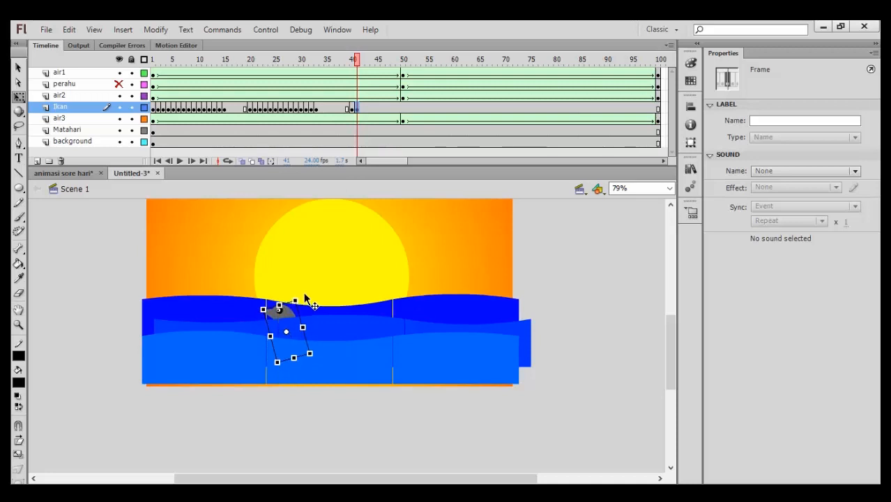
Add keyframes at frames 42 to 44, lifting the fish out of the water and tilting it leftward to about X 132, Y 178.
drag(282, 311, 253, 241)
key(F6)
key(F6)
key(F6)
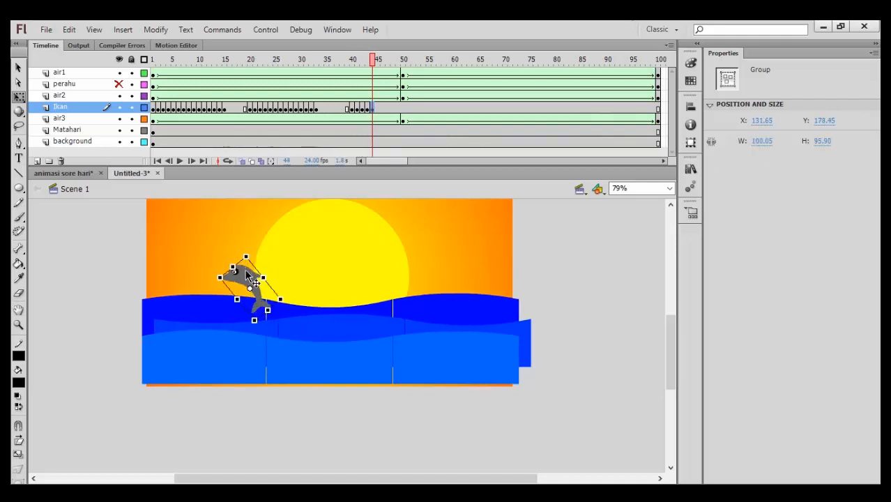
Add keyframes at frames 45 to 47, levelling the fish through the top of its leap and moving it to about X 55, Y 152.
drag(246, 270, 199, 228)
key(F6)
key(F6)
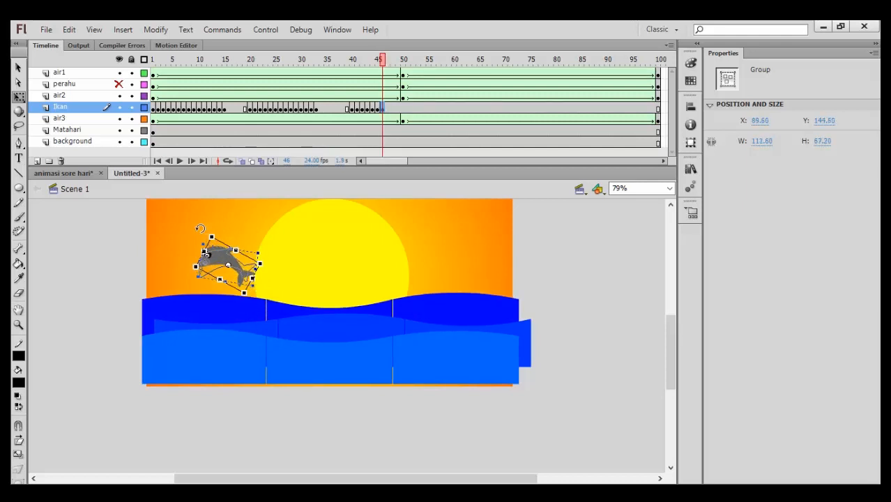
key(F6)
drag(217, 263, 200, 267)
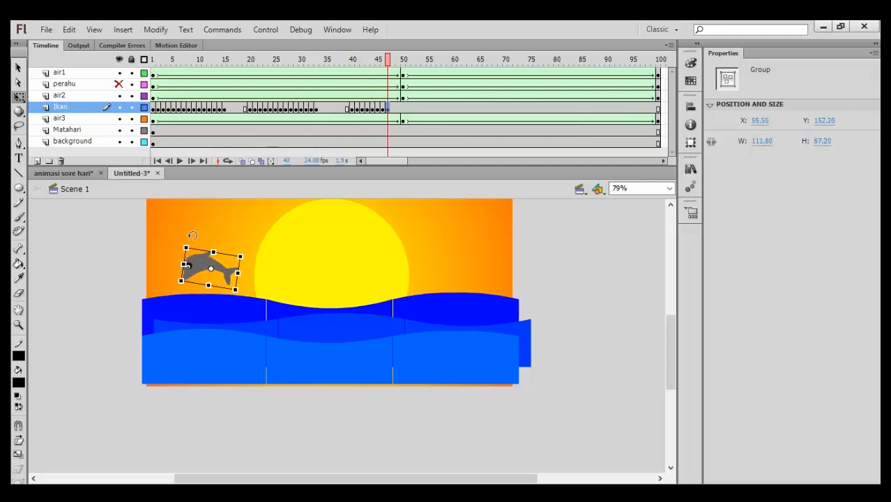
Turn the fish nose-down and add keyframes at frames 48 to 52, carrying it off the stage's lower-left corner to about X -120, Y 390.
drag(192, 236, 184, 278)
key(F6)
drag(229, 254, 115, 379)
key(F6)
key(F6)
key(F6)
key(F6)
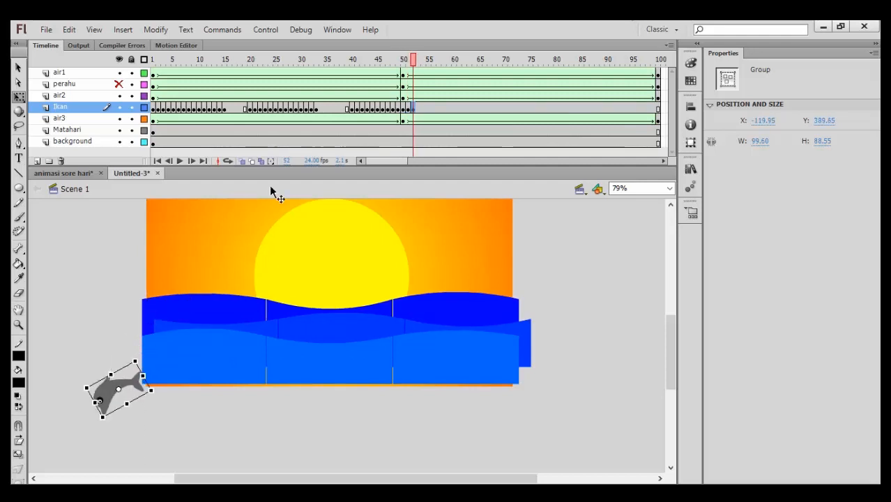
Show the perahu layer again and test the movie from frame 1, closing the preview when done.
click(119, 85)
drag(414, 63, 86, 101)
key(ctrl+Return)
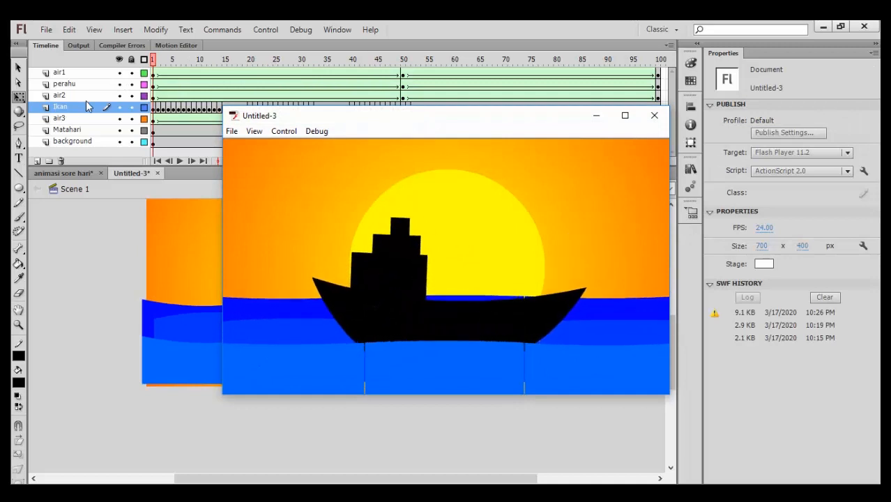
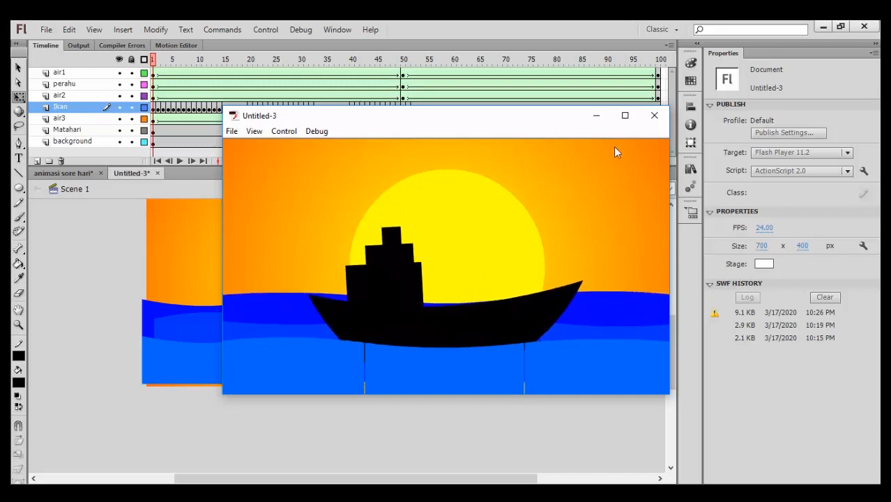
click(655, 117)
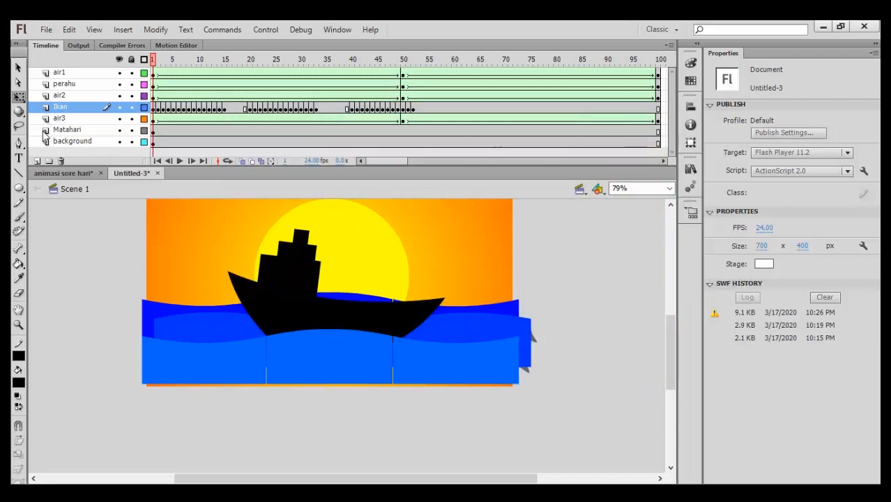
Add a new layer above the Ikan layer and name it percikan air.
click(37, 161)
double_click(66, 106)
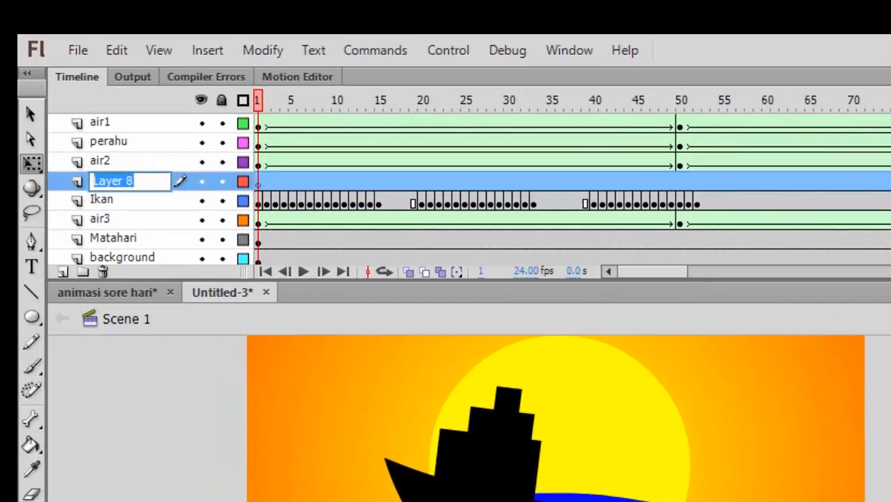
text(perc)
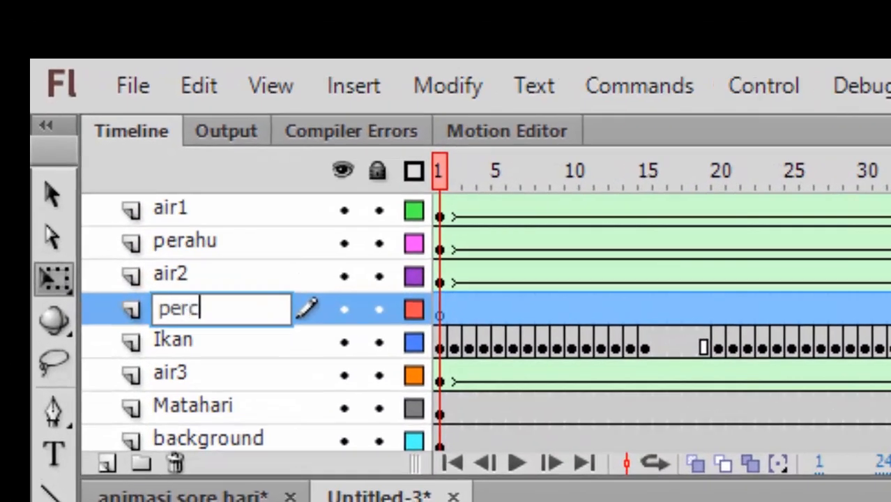
text(ikan air)
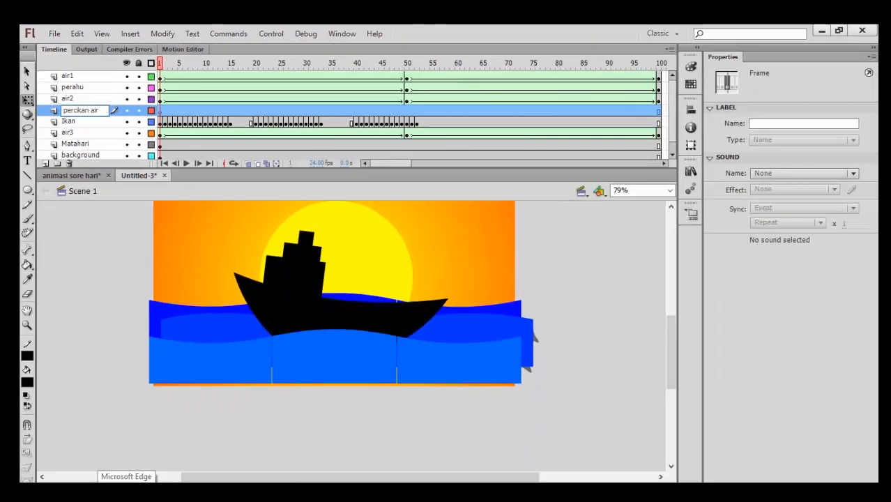
key(Return)
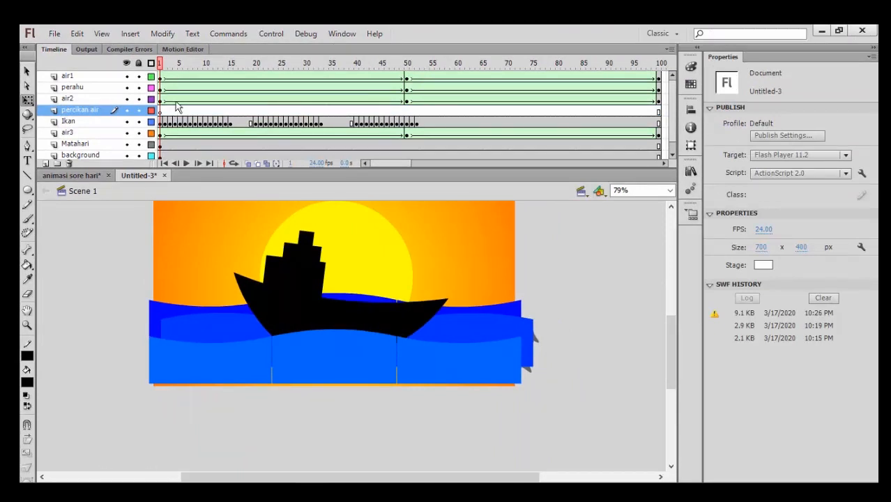
Insert a blank keyframe at frame 14 of the percikan air layer.
drag(161, 68, 219, 101)
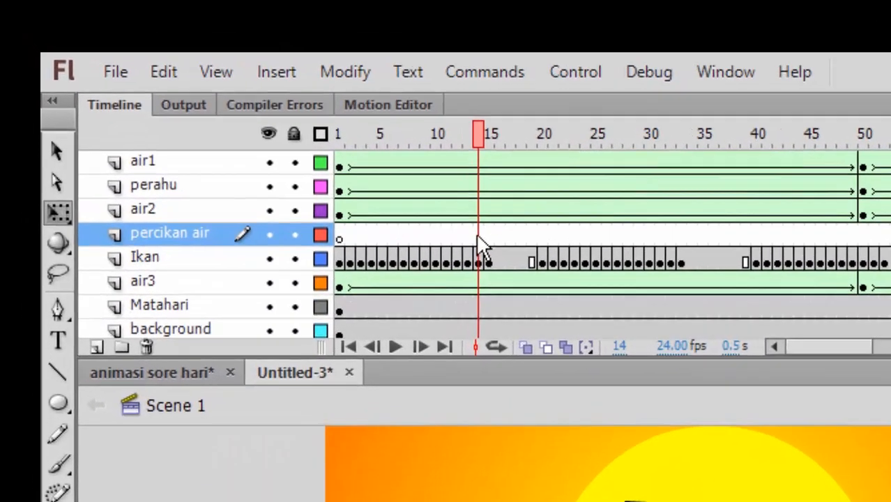
right_click(481, 244)
click(530, 418)
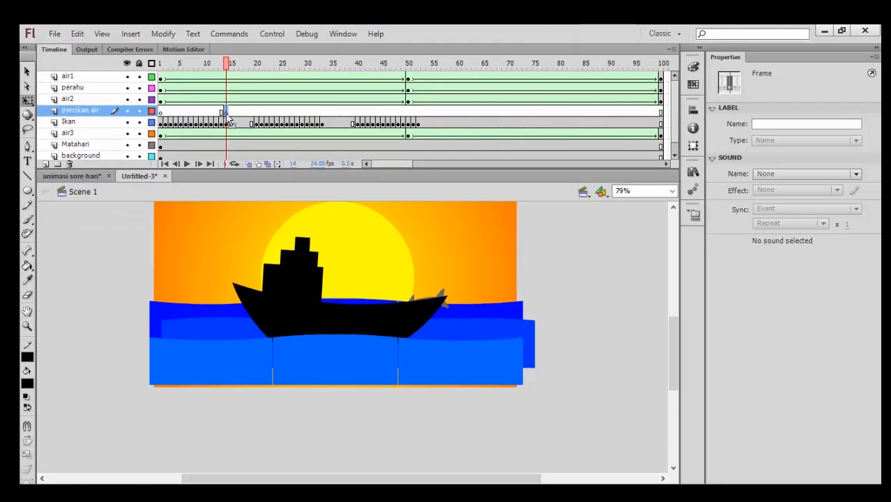
Draw a small blue circle without a stroke on the empty area beside the stage with the Oval tool.
click(35, 357)
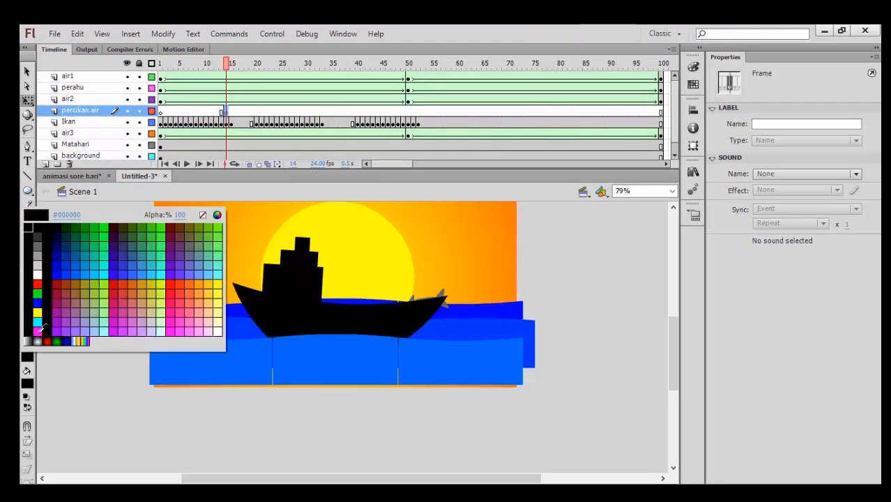
click(201, 216)
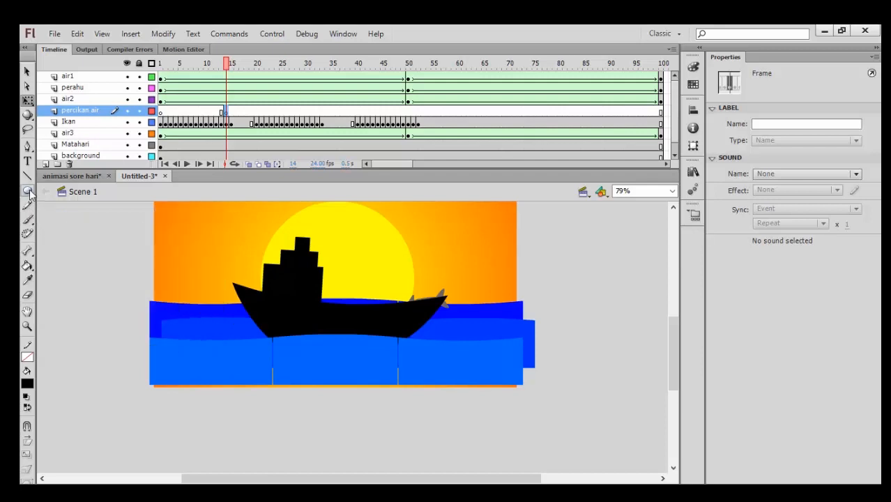
click(28, 191)
click(27, 385)
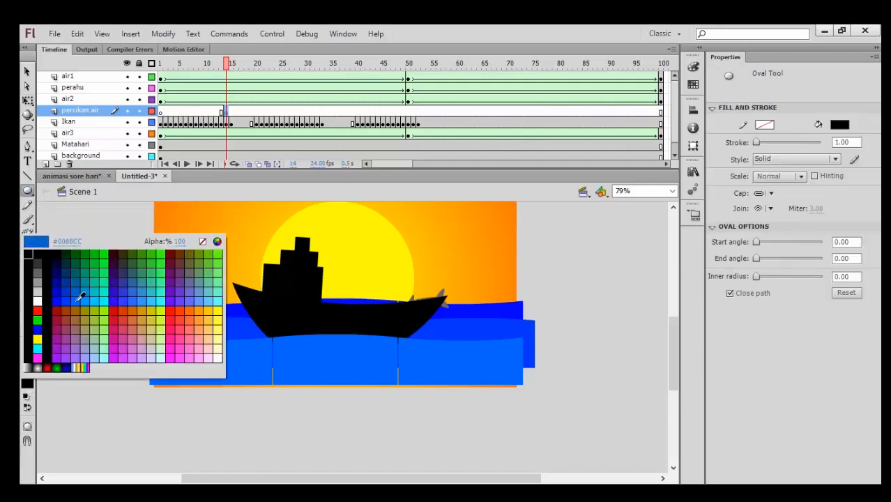
click(78, 300)
drag(86, 281, 102, 297)
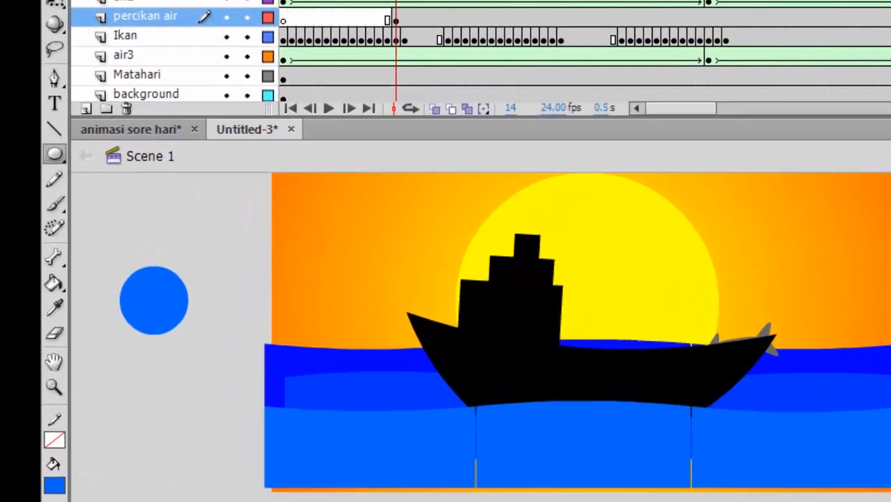
Bend the blue circle's edges into a curved water drop with a pointed tail at its lower end.
key(v)
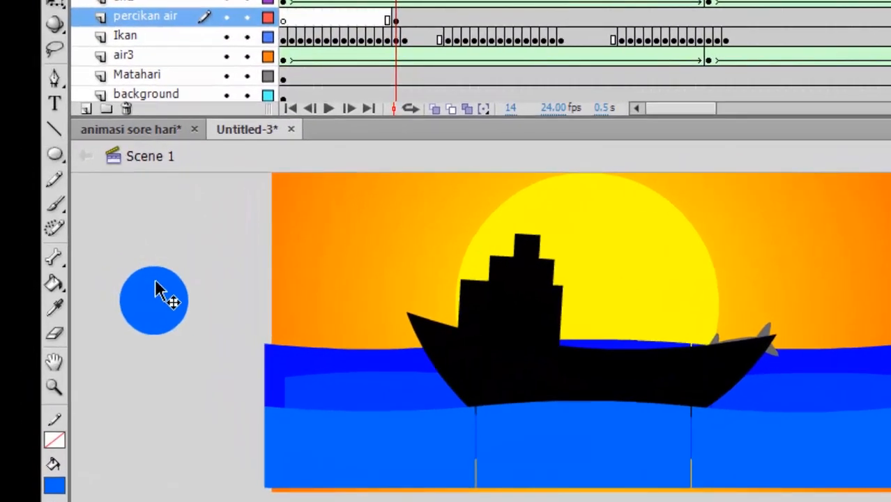
scroll(100, 270, up, 4)
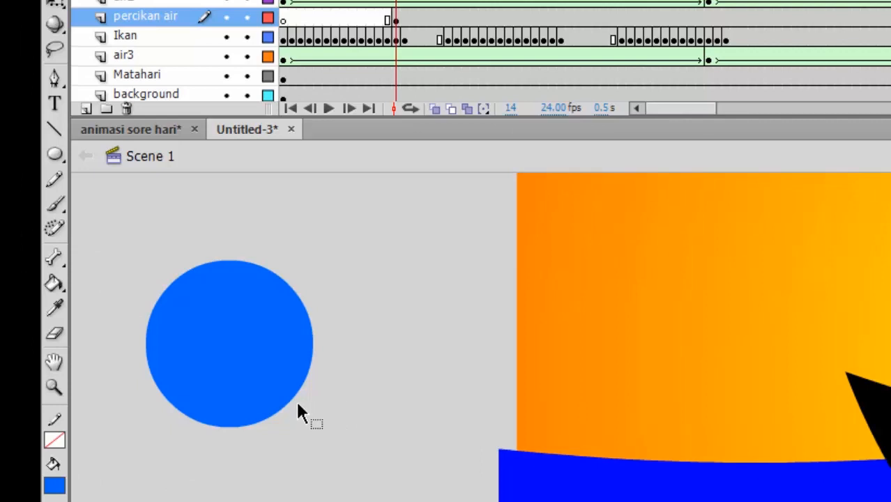
drag(292, 403, 218, 395)
mouse_move(160, 311)
mouse_down()
mouse_move(167, 299)
mouse_move(162, 306)
mouse_up()
mouse_move(255, 367)
mouse_down()
mouse_move(235, 358)
mouse_move(294, 388)
mouse_move(284, 358)
mouse_move(255, 378)
mouse_move(247, 412)
mouse_move(255, 383)
mouse_up()
click(331, 422)
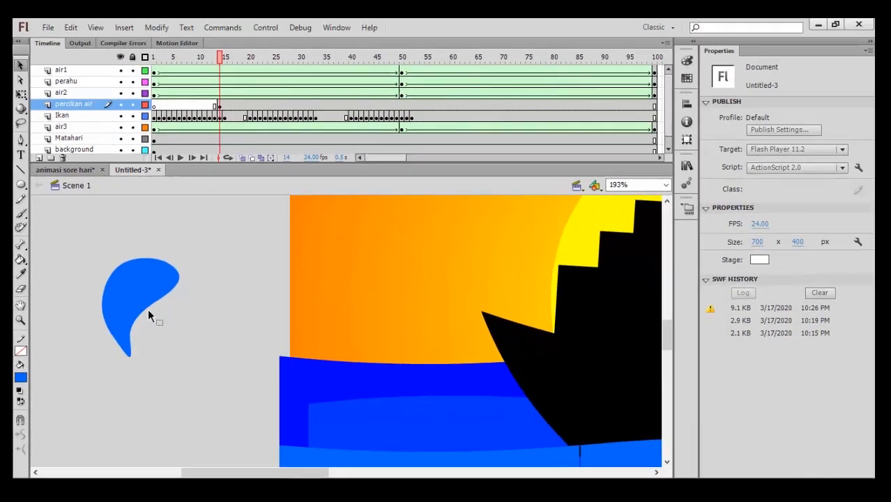
drag(155, 299, 151, 307)
drag(145, 257, 147, 257)
Scale the water drop down to about 39 x 54 px and group it.
click(155, 299)
key(ctrl+2)
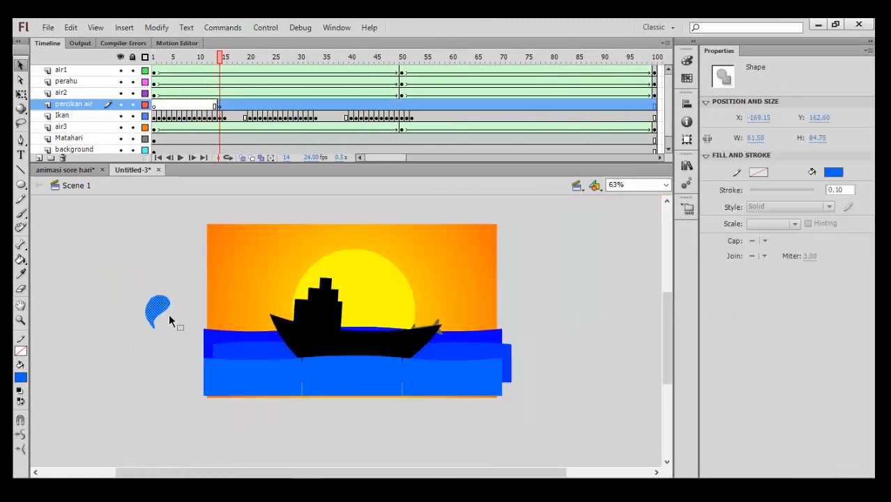
click(19, 94)
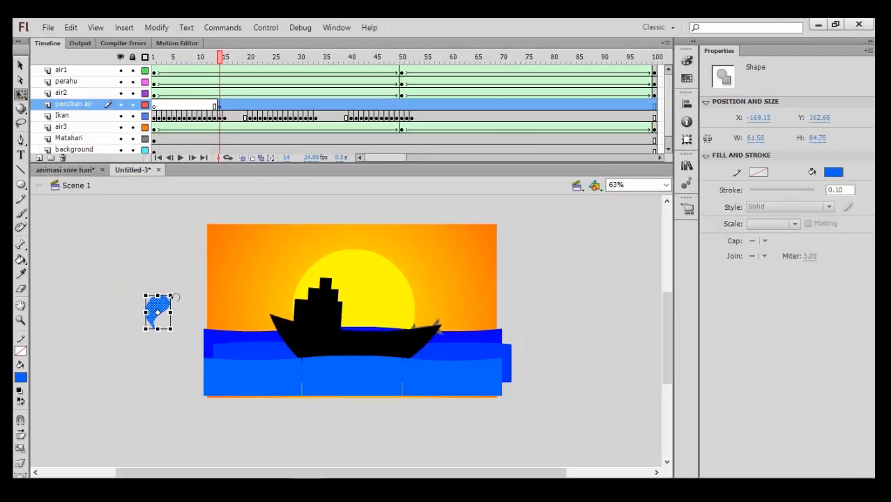
drag(170, 296, 162, 308)
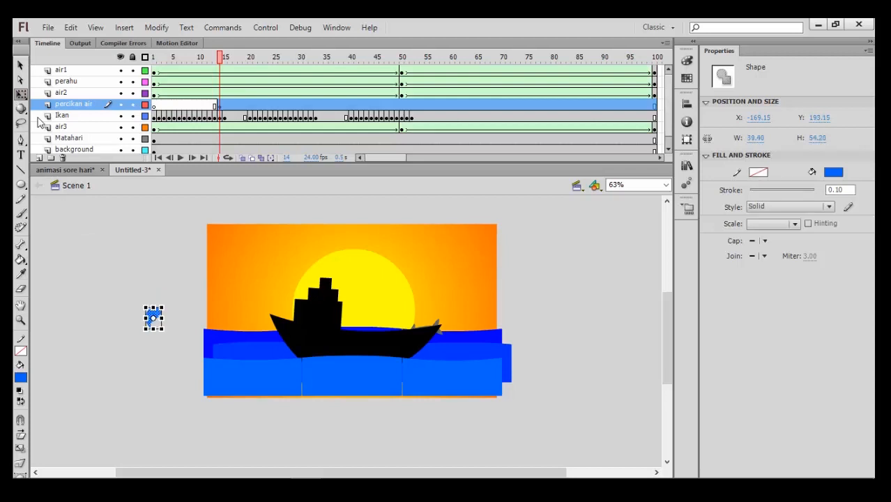
click(20, 66)
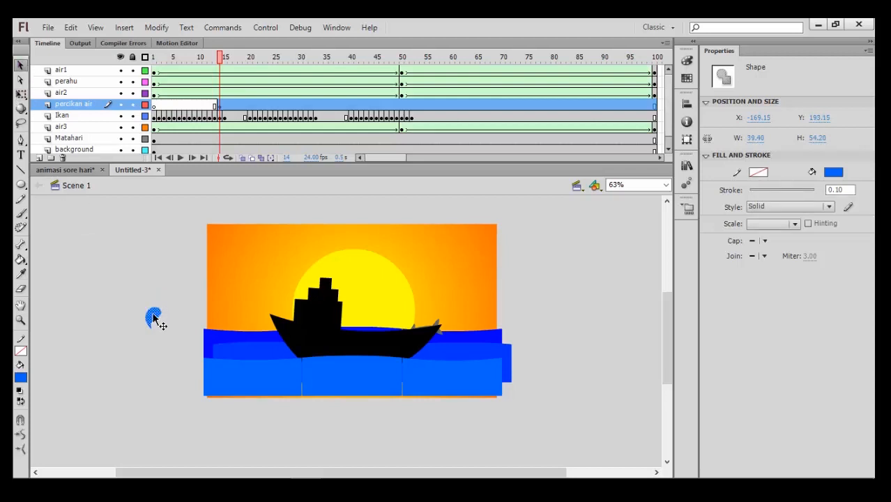
key(ctrl+g)
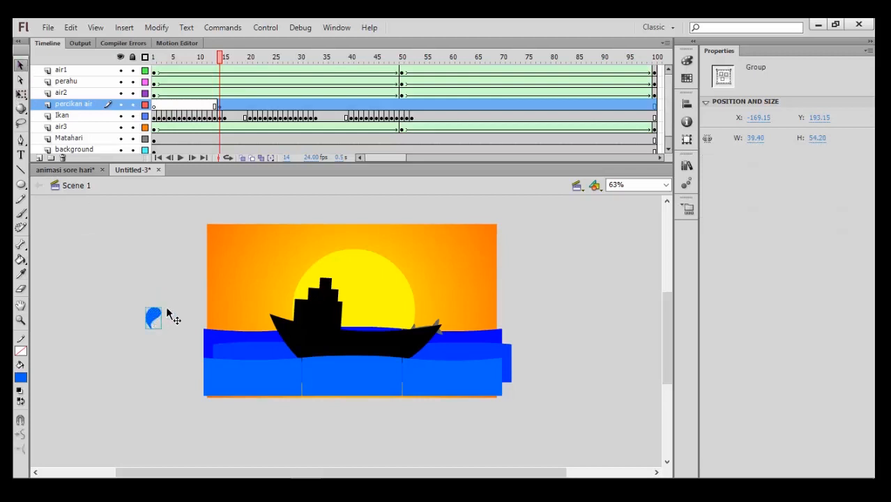
Move the grouped water drop onto the stage beside the fish's tail, partly behind the boat's bow.
drag(271, 252, 417, 347)
key(ctrl+z)
drag(159, 319, 442, 333)
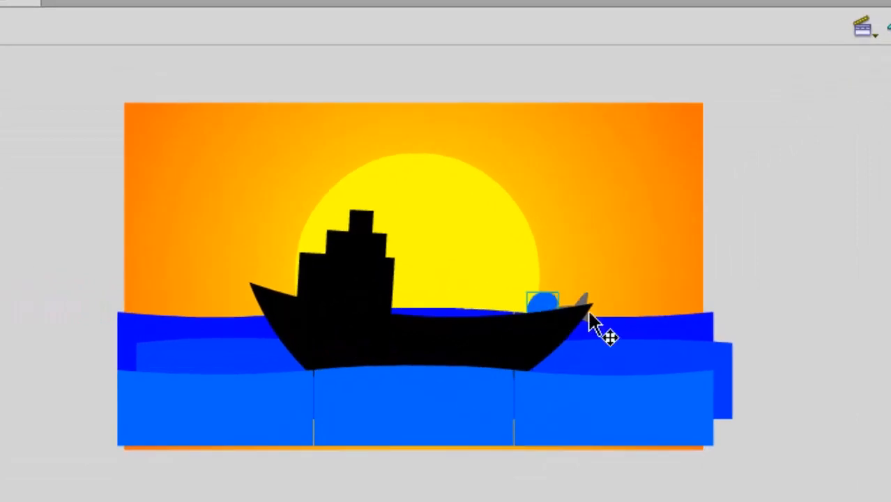
key(ctrl+equal)
drag(502, 285, 514, 292)
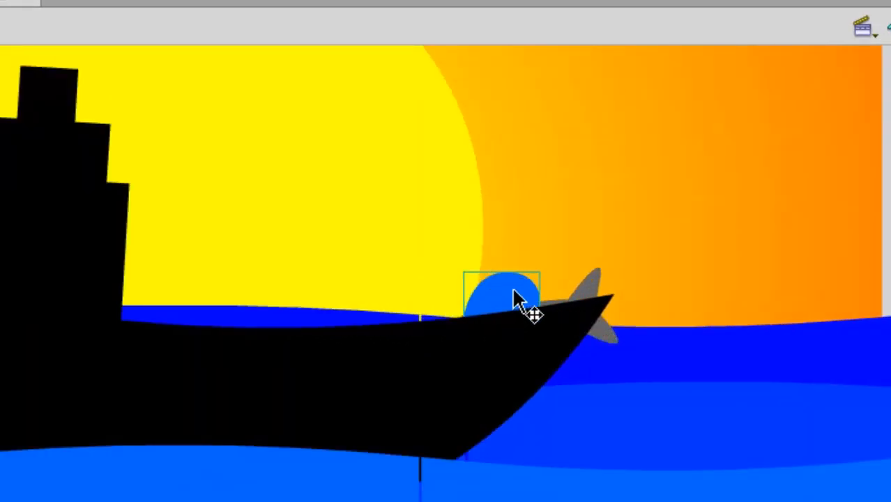
Copy the water drop and place the duplicate to the left of the original above the boat's deck.
right_click(514, 300)
click(568, 114)
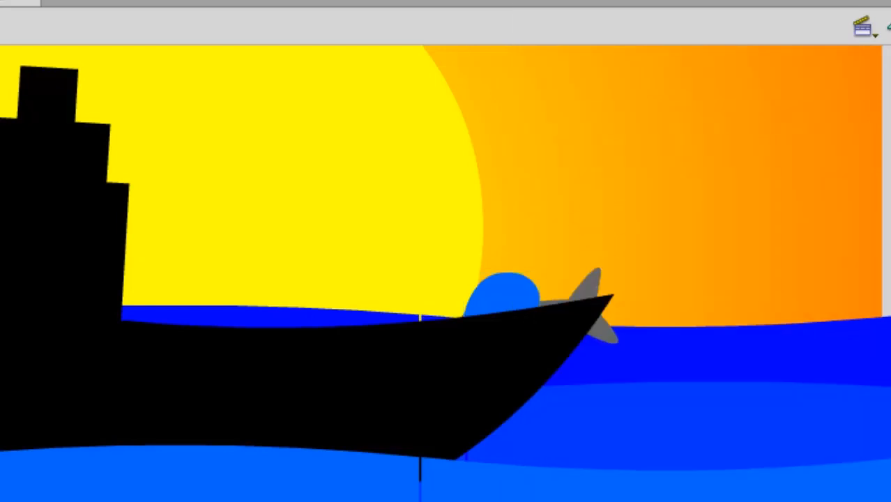
key(ctrl+v)
drag(417, 299, 397, 237)
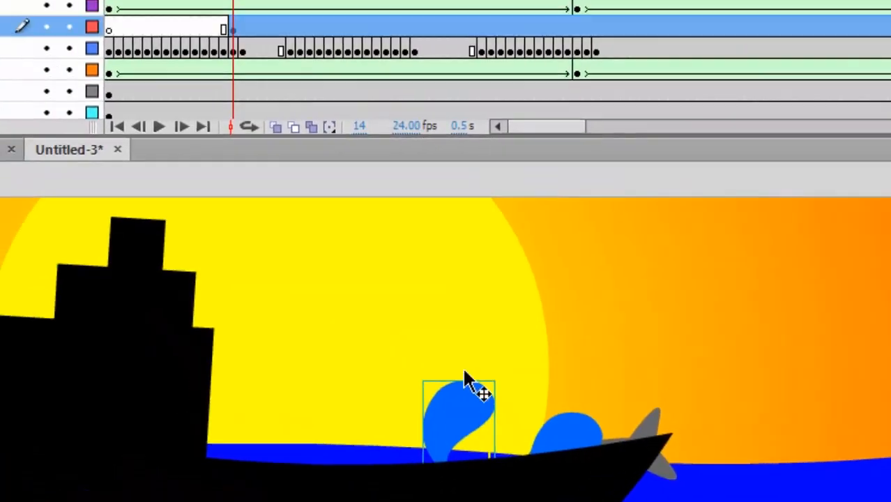
Flip the duplicate drop horizontally and lower it level with the first drop, at about X 434.
click(199, 50)
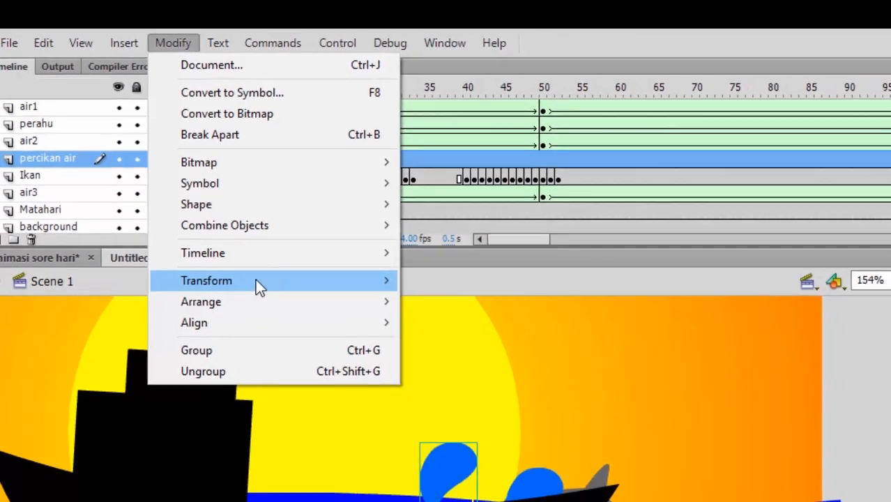
mouse_move(390, 281)
click(439, 456)
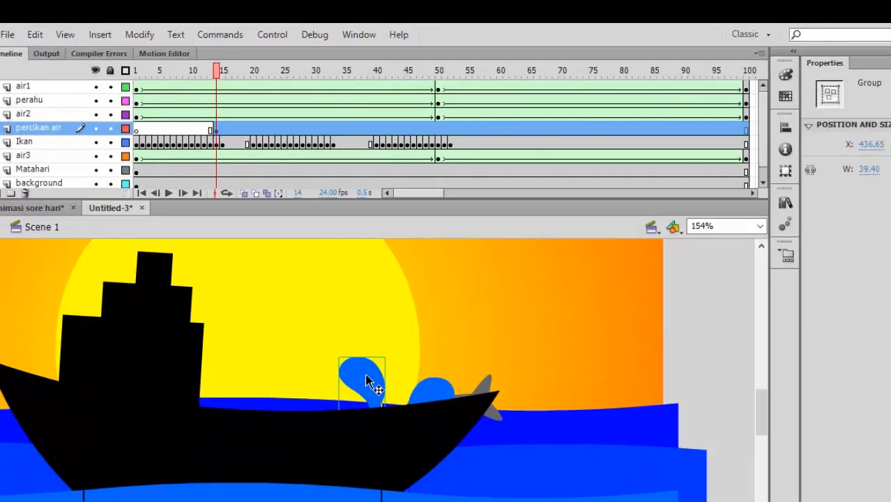
drag(368, 382, 364, 401)
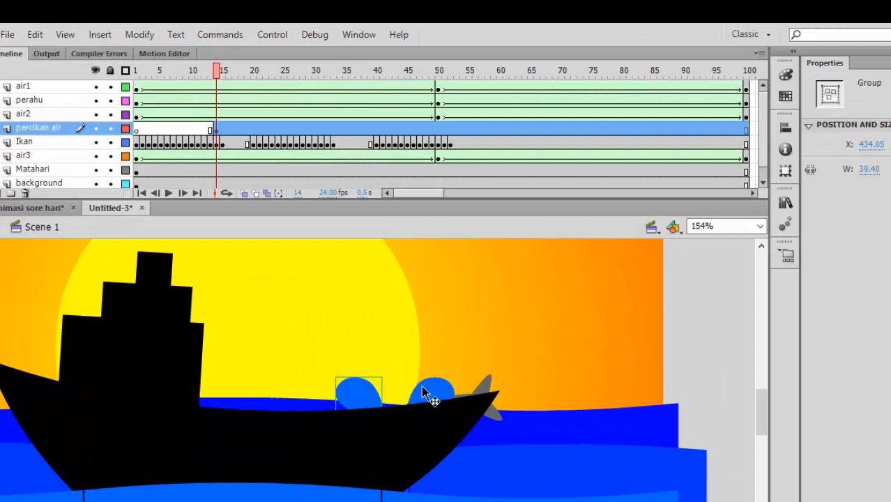
Add a keyframe at frame 15 of the percikan air layer, then raise both water drops above the deck and tilt them outward.
click(217, 132)
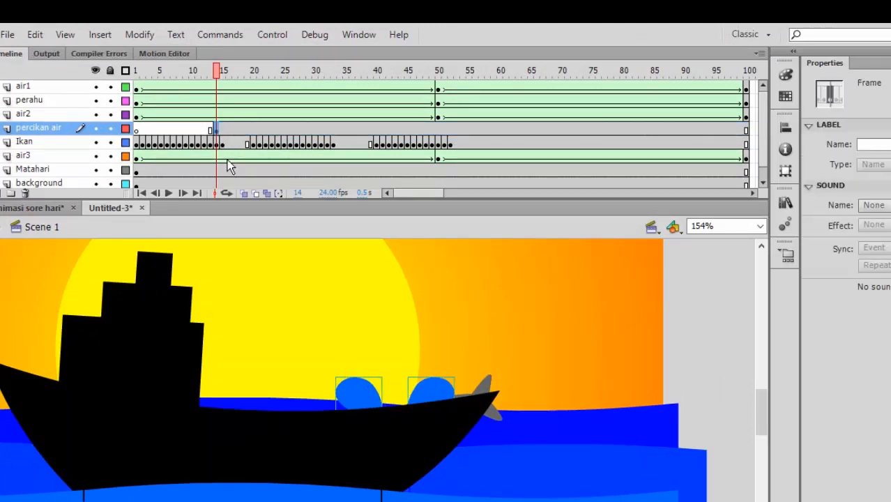
key(F6)
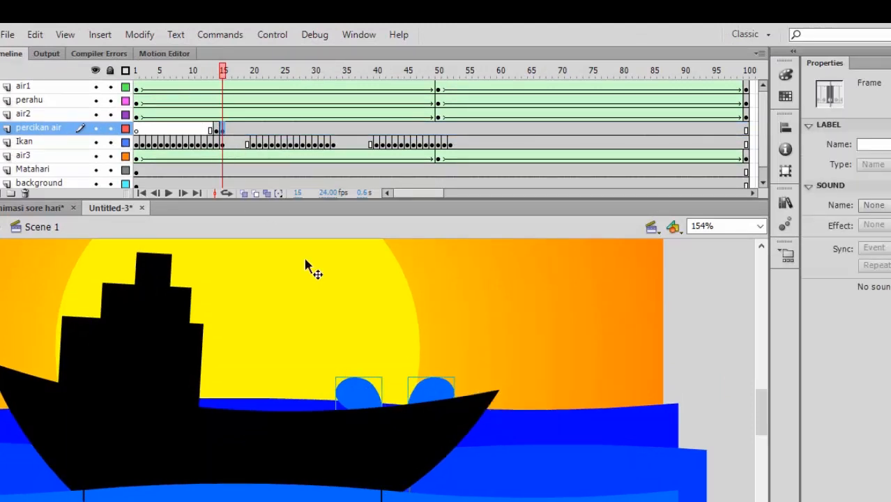
click(689, 345)
drag(447, 394, 450, 360)
key(q)
drag(365, 388, 363, 331)
drag(354, 366, 346, 358)
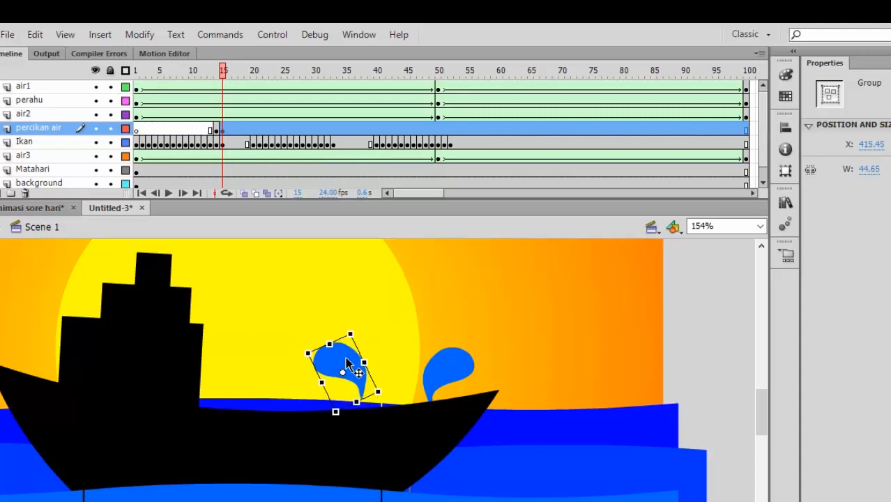
Add a keyframe at frame 16 and move both drops higher and farther apart, rotating each one further outward.
click(222, 130)
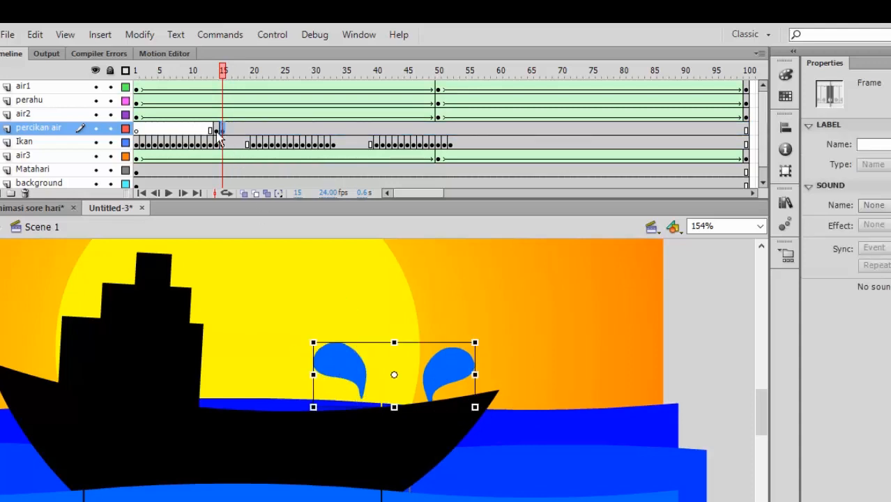
key(F6)
click(618, 319)
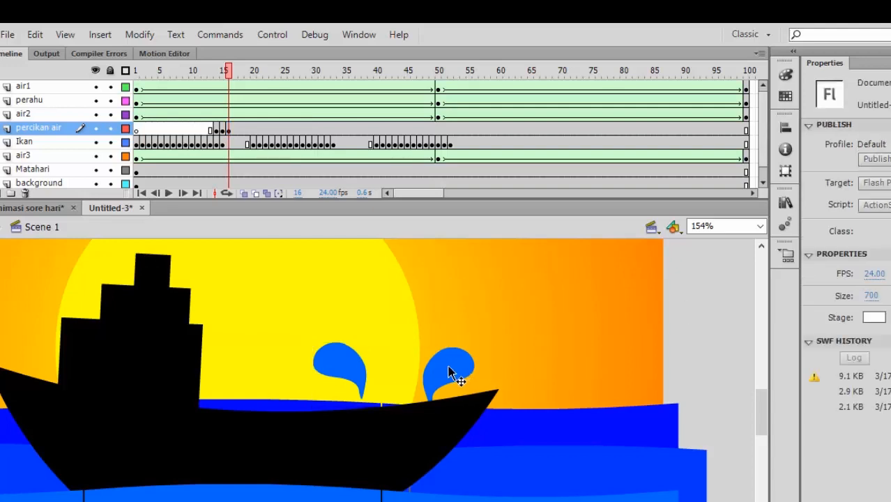
drag(450, 365, 467, 348)
drag(508, 323, 485, 349)
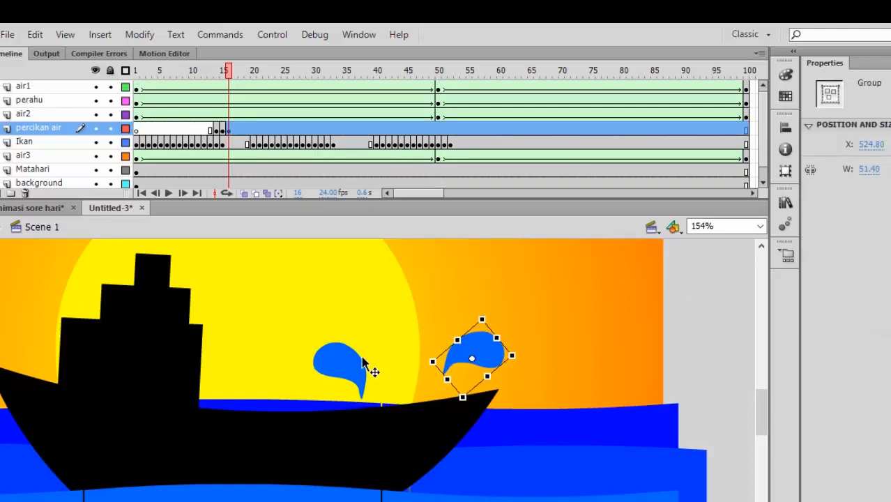
click(356, 361)
drag(347, 328, 300, 286)
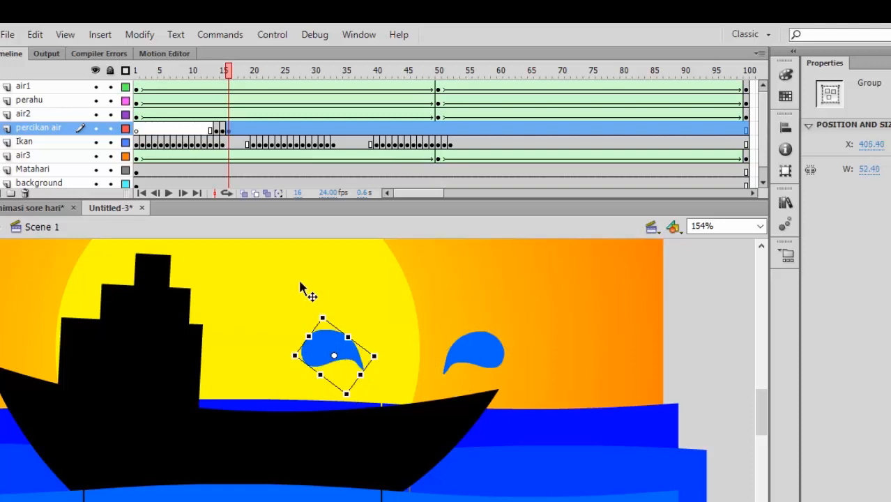
Add a keyframe at frame 17, then spread both drops farther apart and lower them, rotating their round ends downward.
click(234, 131)
click(702, 337)
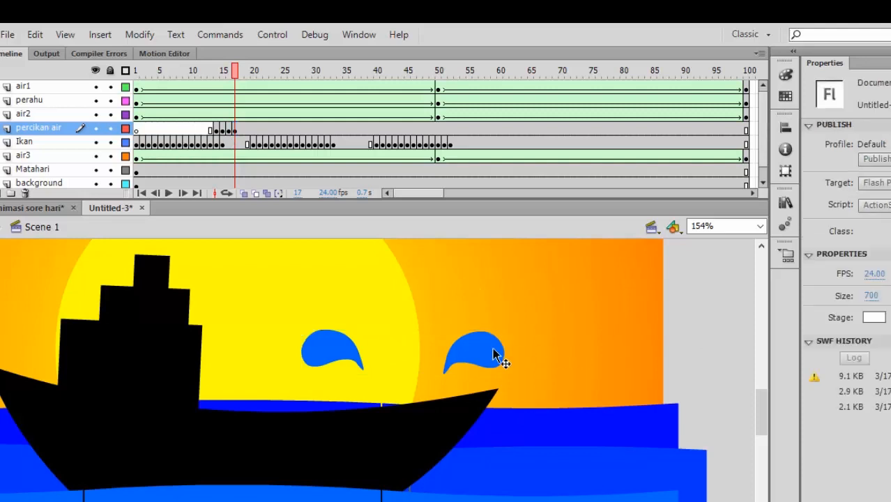
drag(483, 352, 499, 366)
drag(501, 325, 517, 375)
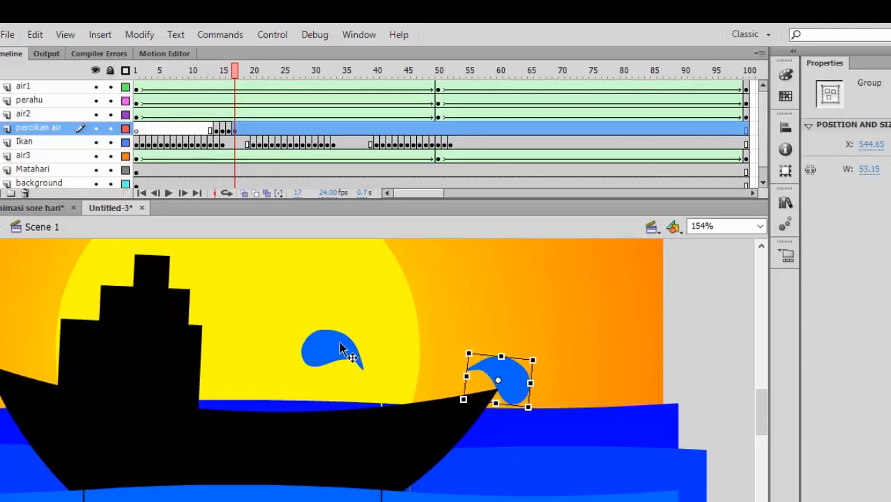
drag(327, 341, 306, 356)
drag(308, 322, 276, 346)
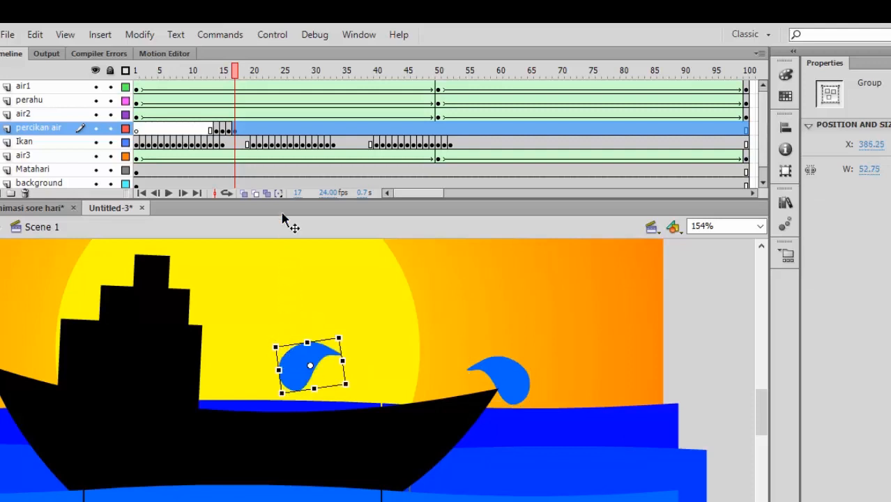
Add a keyframe at frame 18, then rotate both drops further and lower them toward the water, the left one partly behind the deck.
click(238, 131)
click(242, 133)
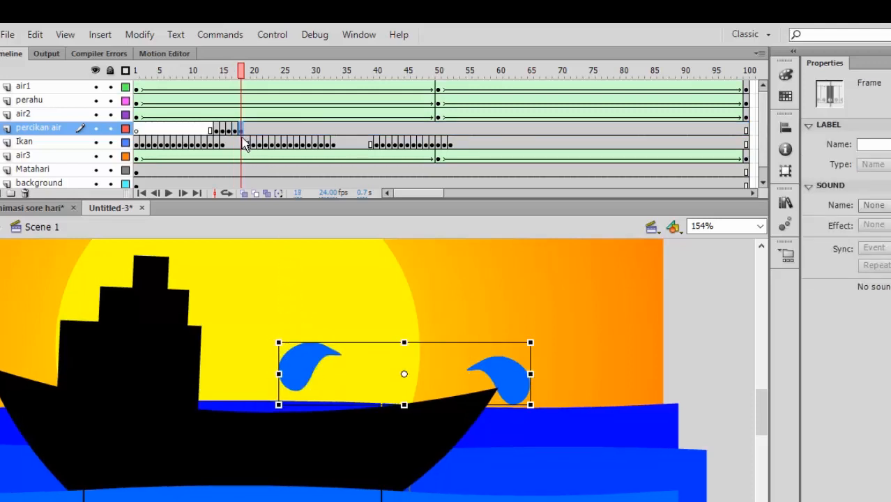
click(686, 346)
click(514, 385)
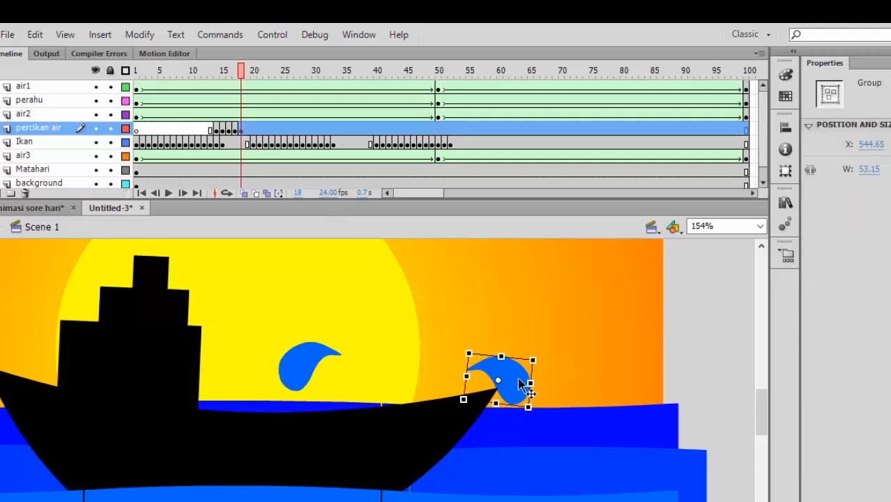
drag(544, 350, 524, 424)
drag(308, 364, 295, 388)
drag(332, 354, 319, 349)
drag(292, 382, 283, 395)
Add a keyframe at frame 19 and lower both drops until they are partly submerged behind the waves and the boat.
click(242, 131)
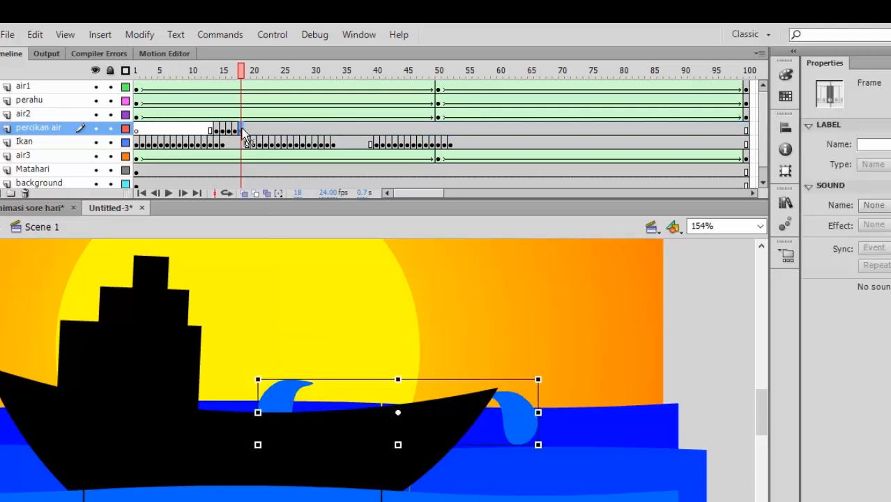
click(246, 131)
click(704, 363)
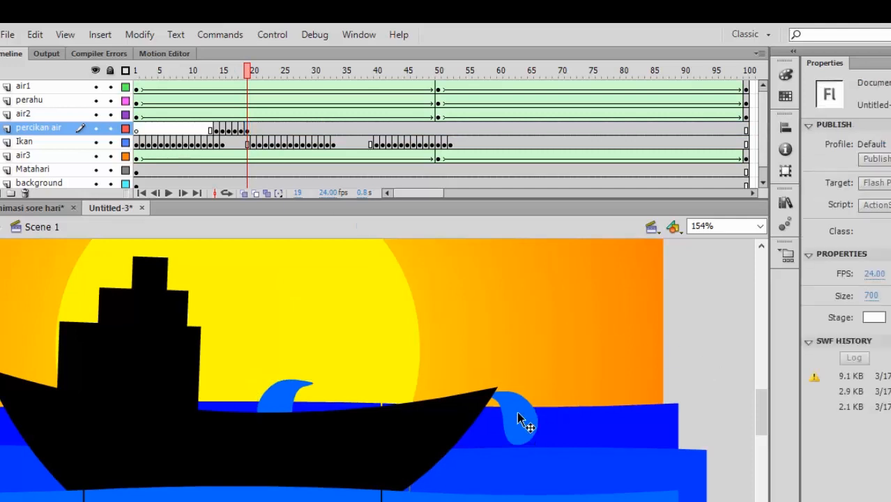
drag(522, 418, 520, 437)
drag(293, 399, 279, 423)
Add a keyframe at frame 20 and sink both drops until they are fully hidden behind the waves and the boat.
click(253, 130)
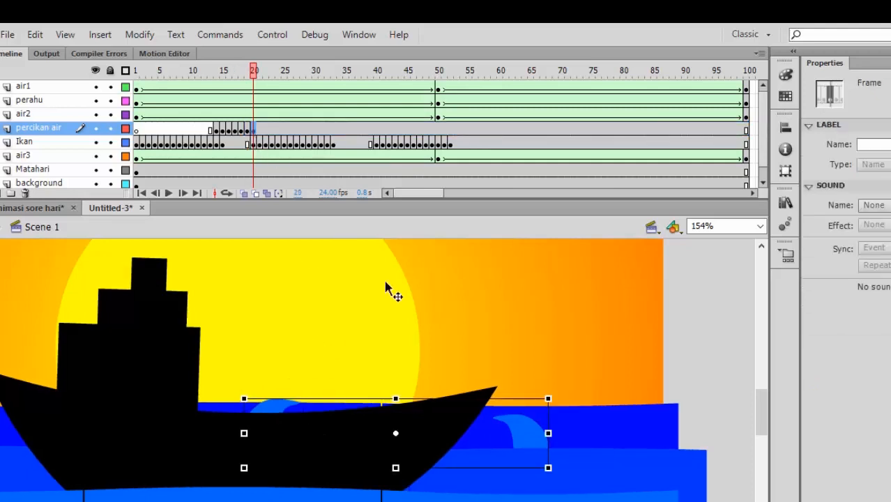
click(717, 377)
drag(526, 442, 507, 474)
drag(285, 411, 260, 434)
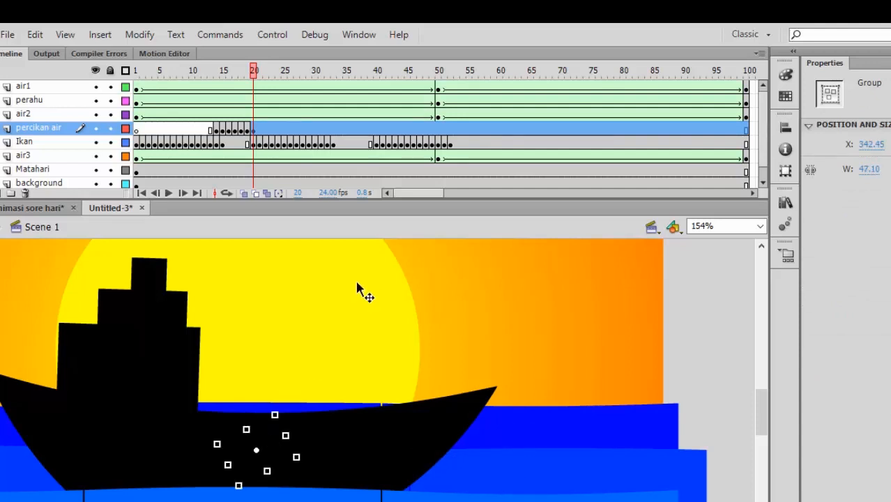
Locate the frame where the fish dives back into the water and insert a percikan air keyframe there, at frame 32.
drag(257, 76, 283, 98)
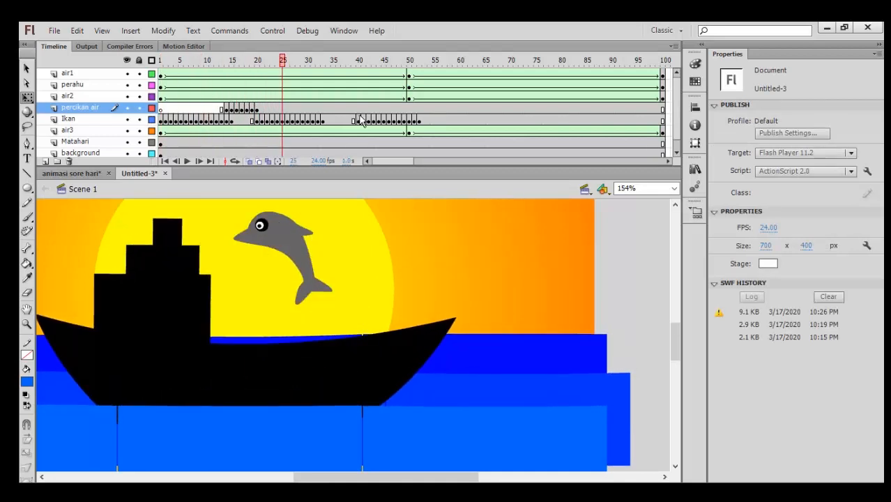
click(318, 110)
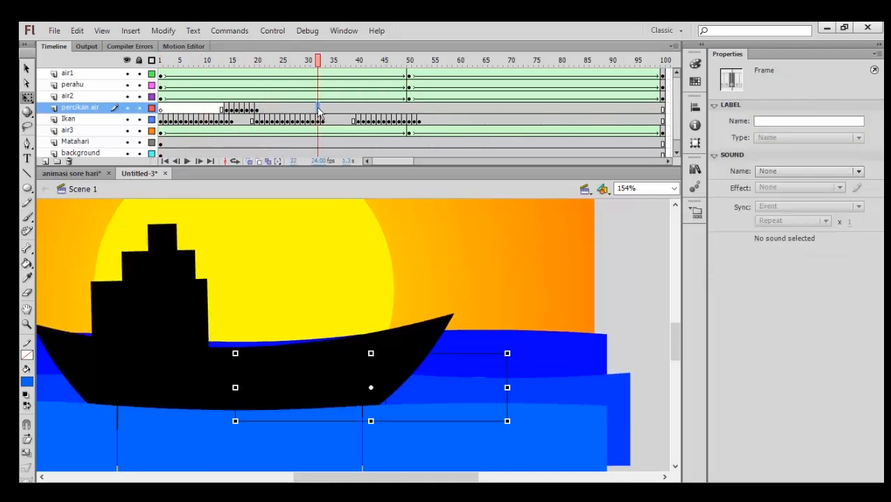
click(313, 111)
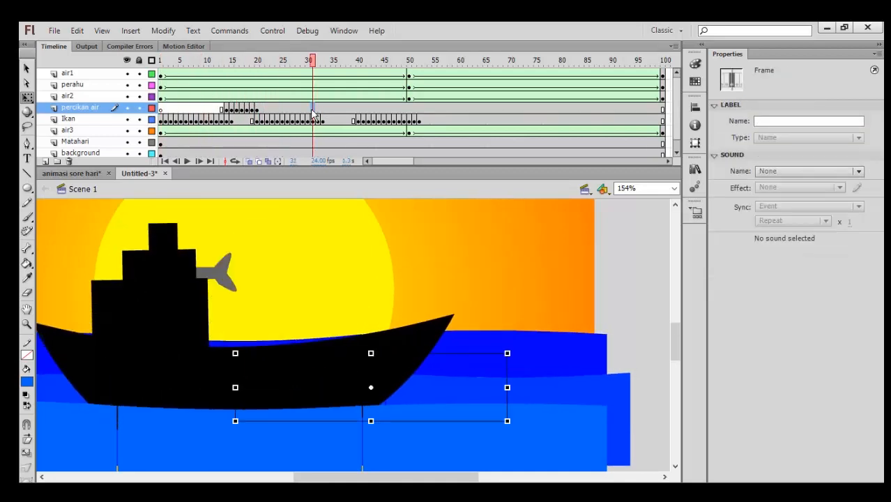
click(317, 62)
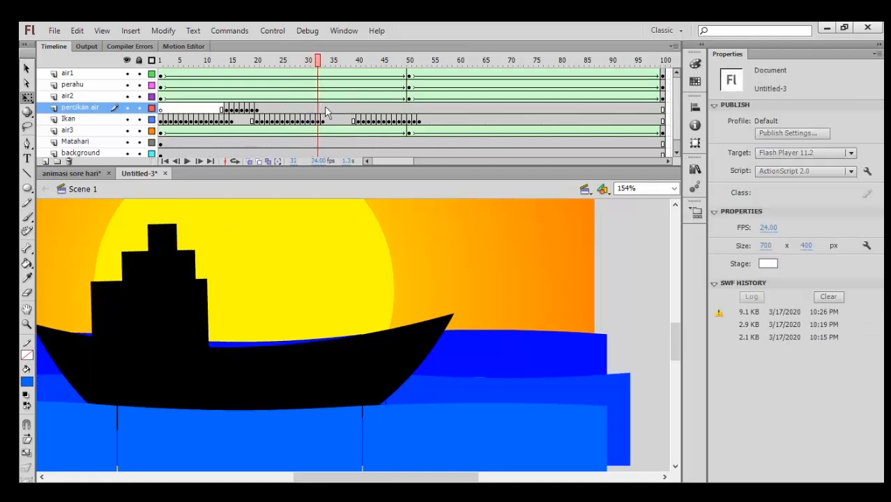
right_click(318, 109)
click(366, 206)
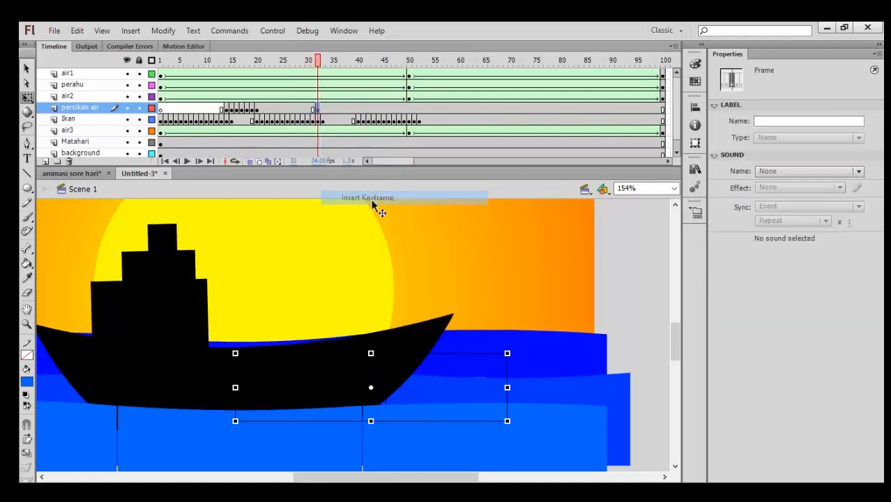
Raise both drops out of the water at frame 32 and arrange them as an outward-leaning pair above the boat's bow.
scroll(446, 259, down, 1)
scroll(445, 258, down, 1)
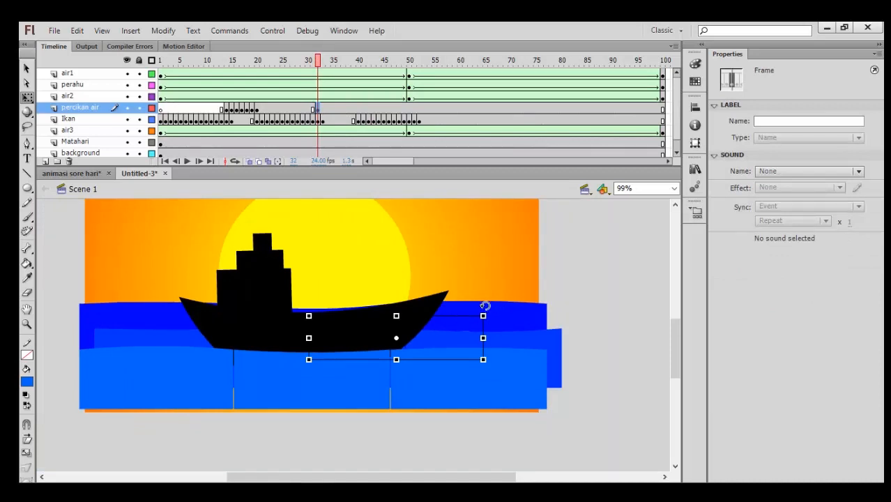
drag(467, 348, 444, 225)
click(600, 298)
click(440, 263)
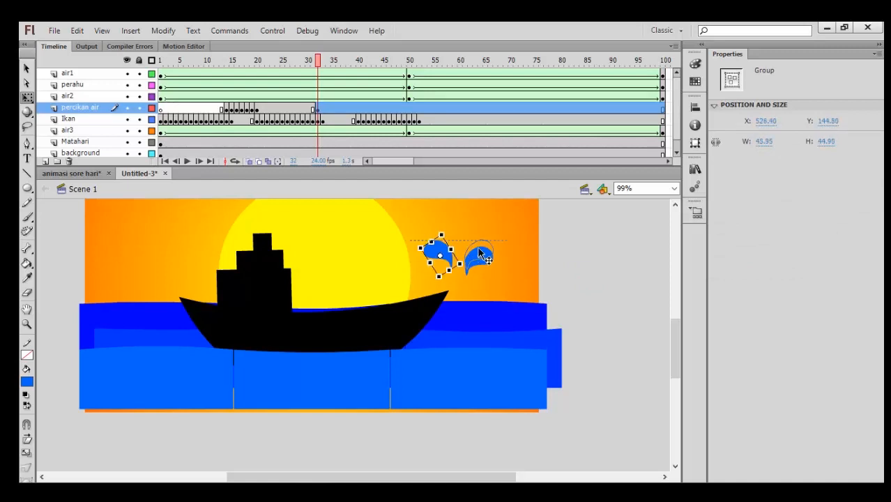
click(480, 254)
Hide the perahu layer and move both drops together over the diving fish, at about X 198.5, Y 204.9.
shift+click(444, 257)
drag(444, 256, 263, 290)
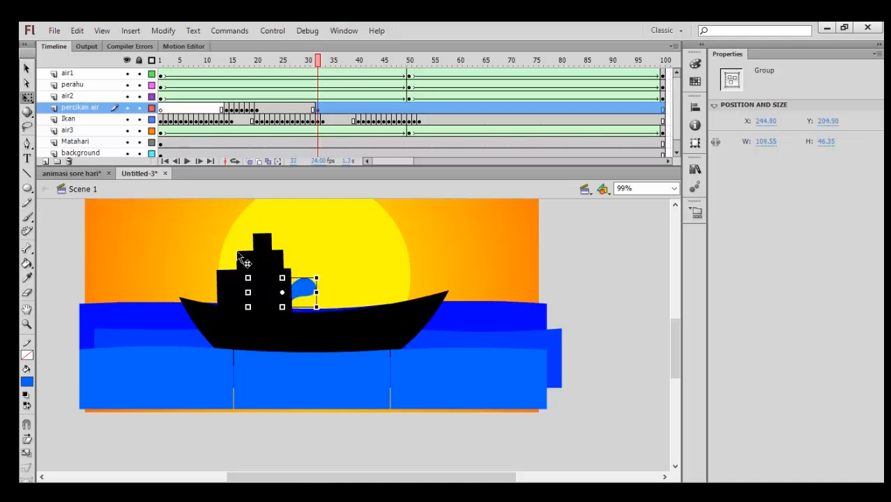
click(126, 85)
drag(299, 298, 271, 300)
click(318, 109)
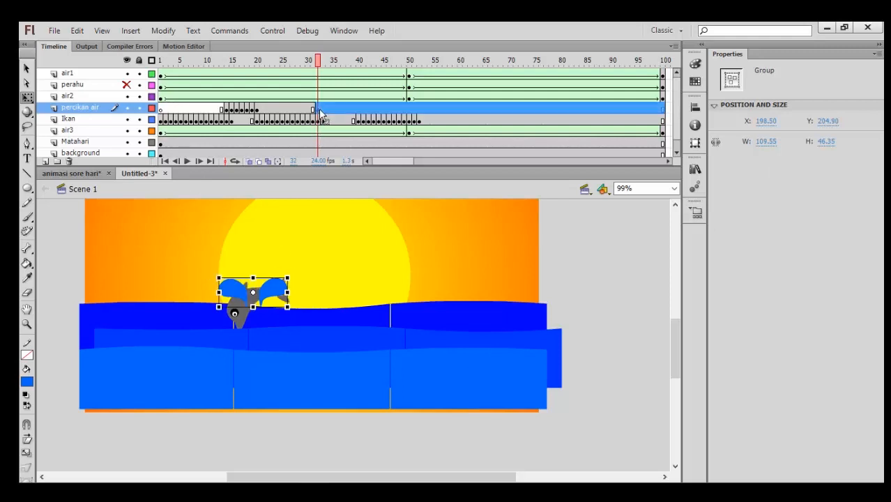
click(565, 265)
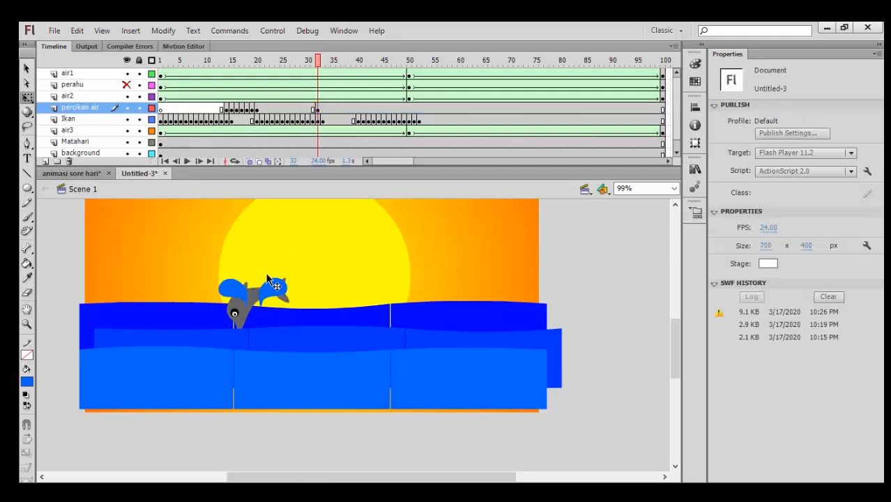
Add a keyframe at frame 33 and move the two drops upward and apart, the left one to about X 158, Y 179.6.
click(317, 110)
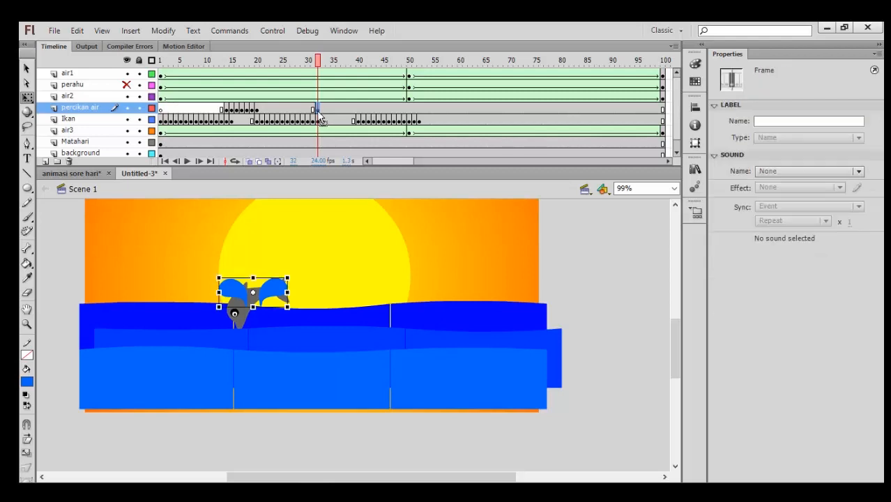
key(.)
click(563, 262)
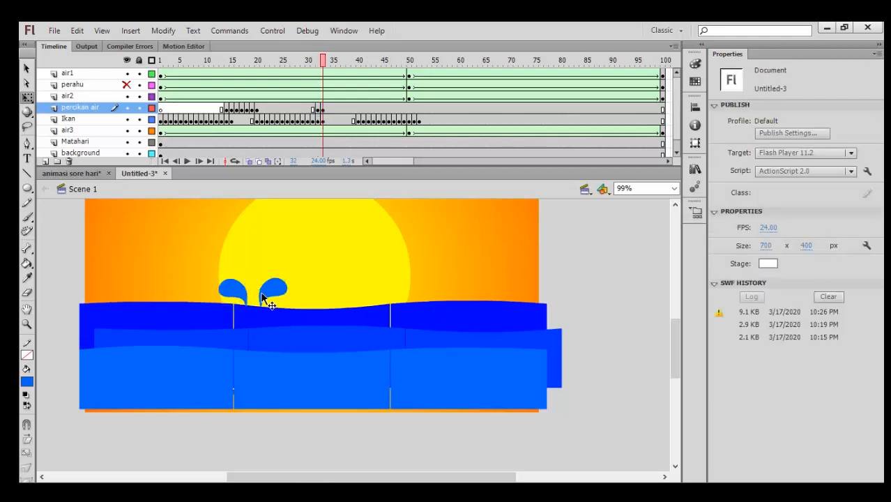
drag(267, 291, 283, 276)
drag(234, 290, 216, 274)
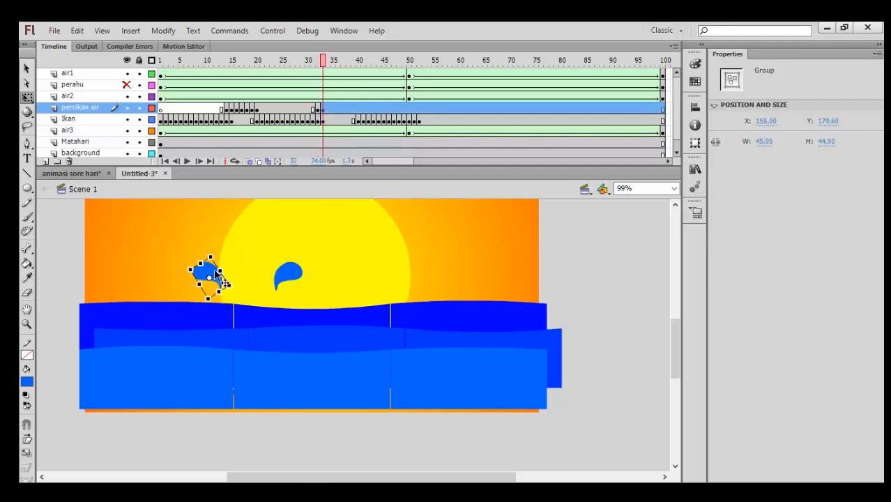
Add a keyframe at frame 34 and move both drops farther apart, rotating each one outward.
click(322, 108)
key(F6)
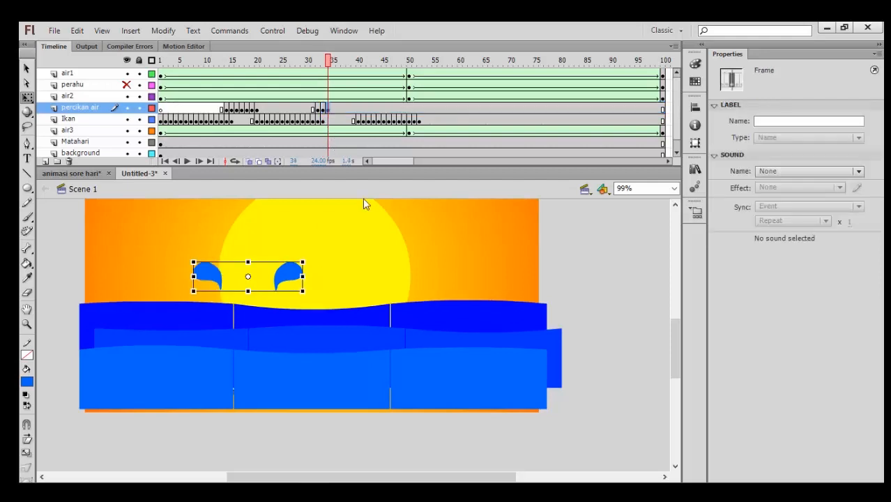
click(596, 251)
drag(301, 270, 333, 271)
click(213, 269)
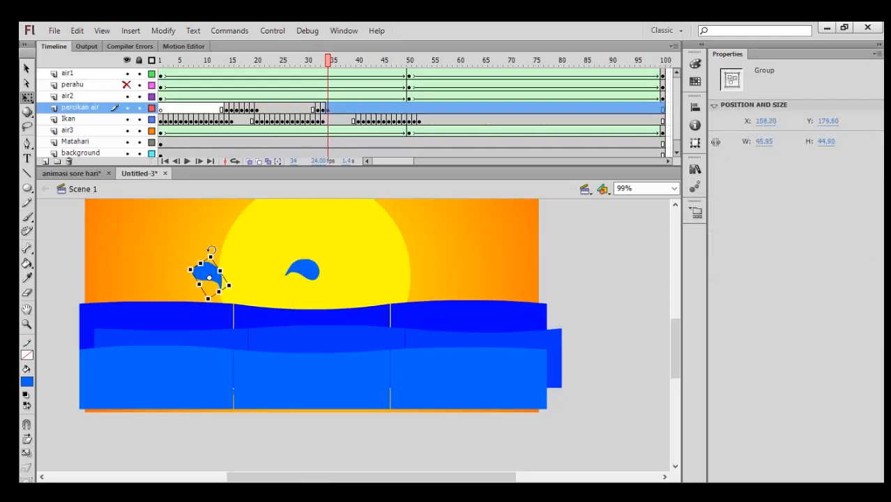
drag(211, 250, 198, 278)
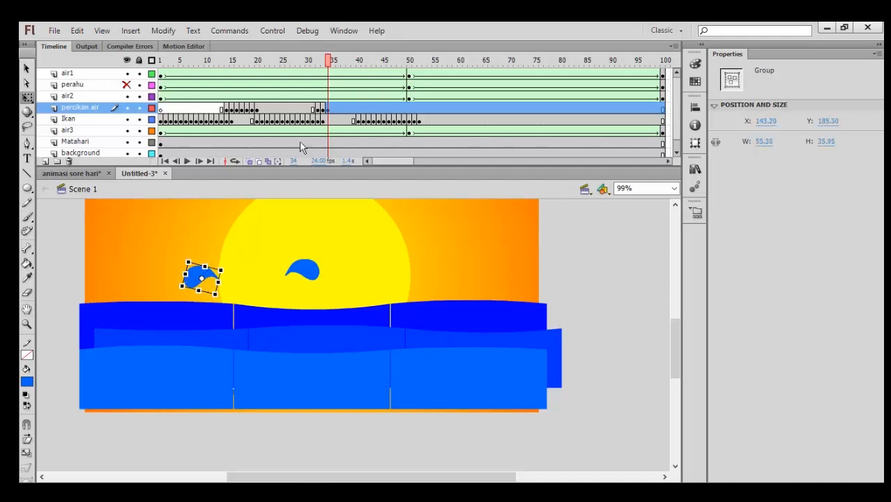
Add a keyframe at frame 35, then rotate both drops outward and lower them, the left one to about X 130.5, Y 202.8.
click(328, 112)
key(F6)
click(597, 255)
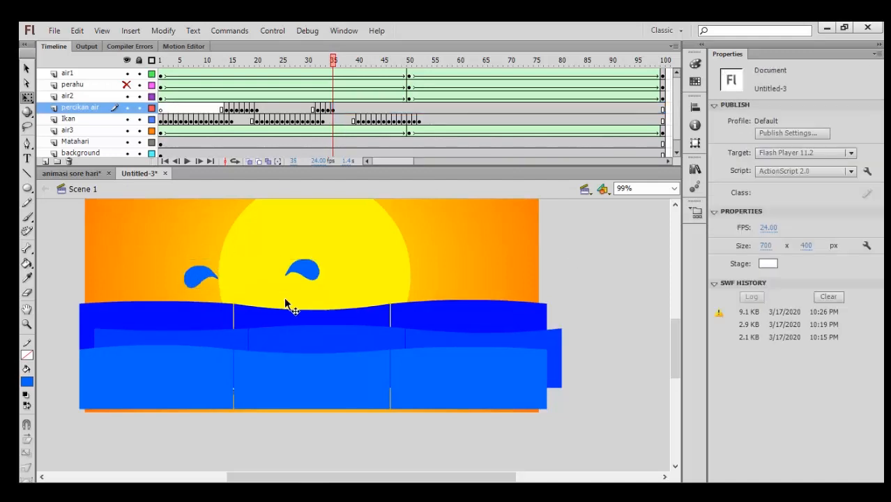
drag(307, 274, 344, 271)
click(201, 279)
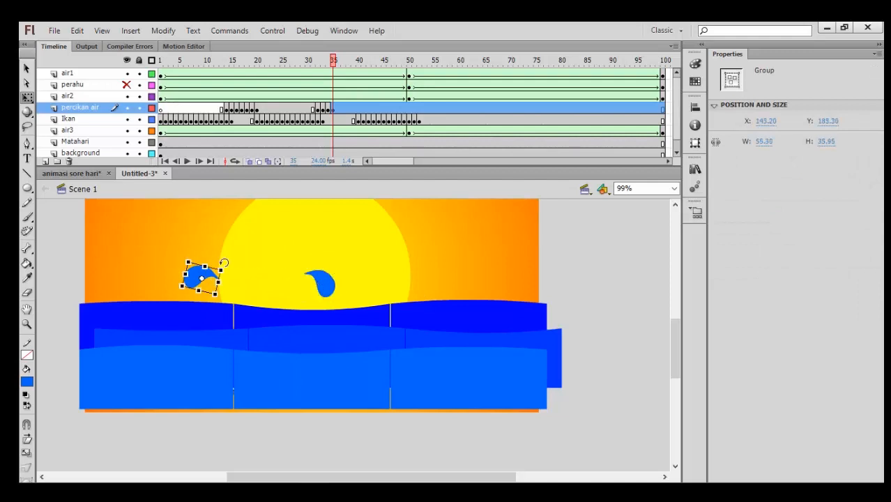
drag(221, 261, 212, 255)
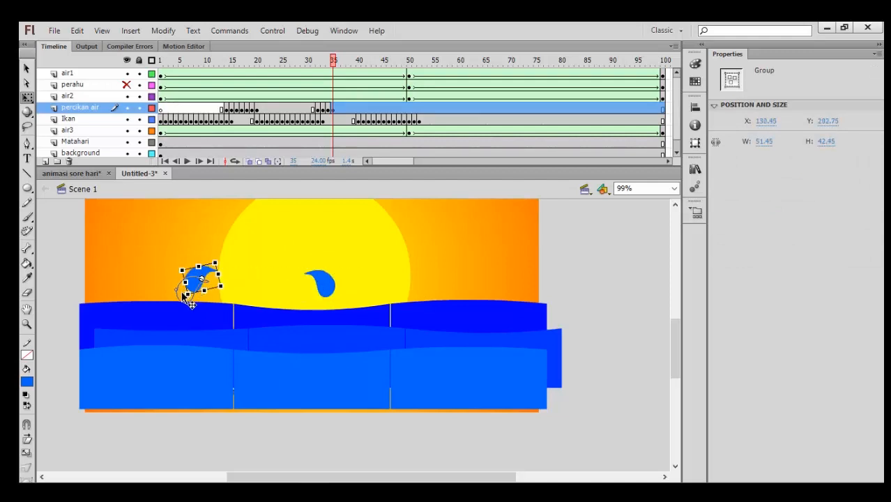
drag(187, 297, 177, 307)
Add a keyframe at frame 36 and move both drops outward and down to the rear wave, the left one to about X 108.2, Y 235.2.
click(338, 111)
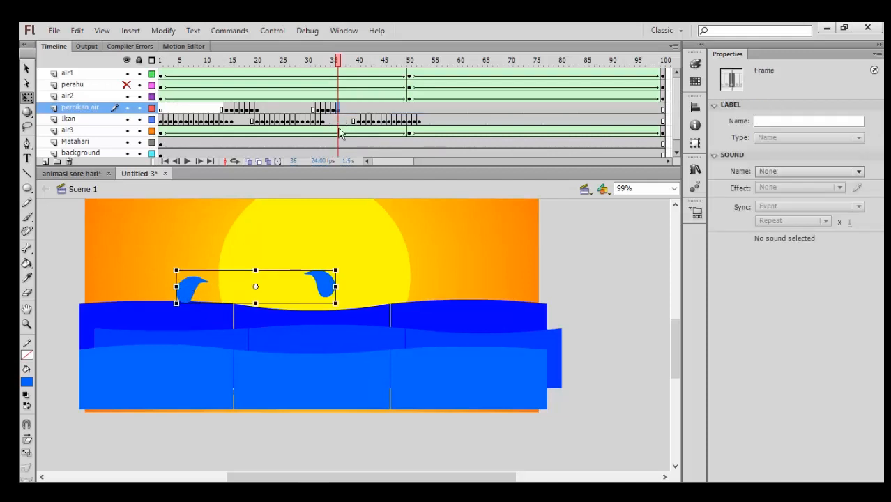
click(575, 241)
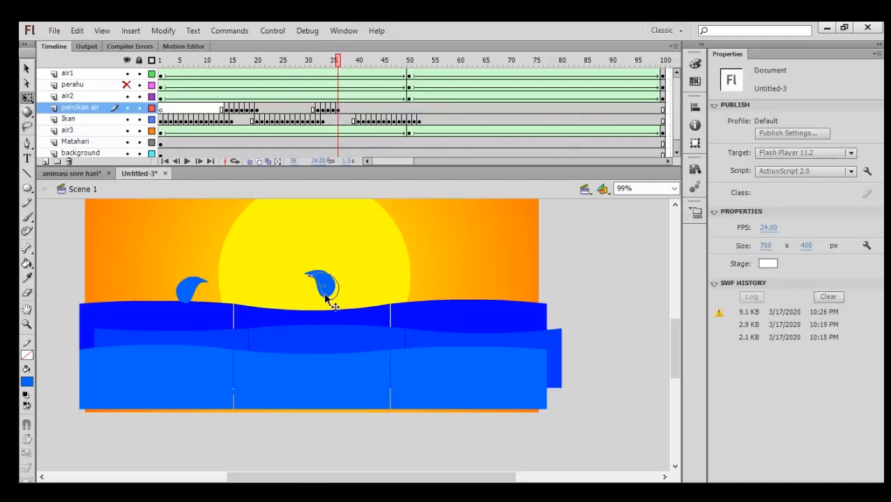
drag(326, 299, 336, 318)
drag(196, 292, 182, 310)
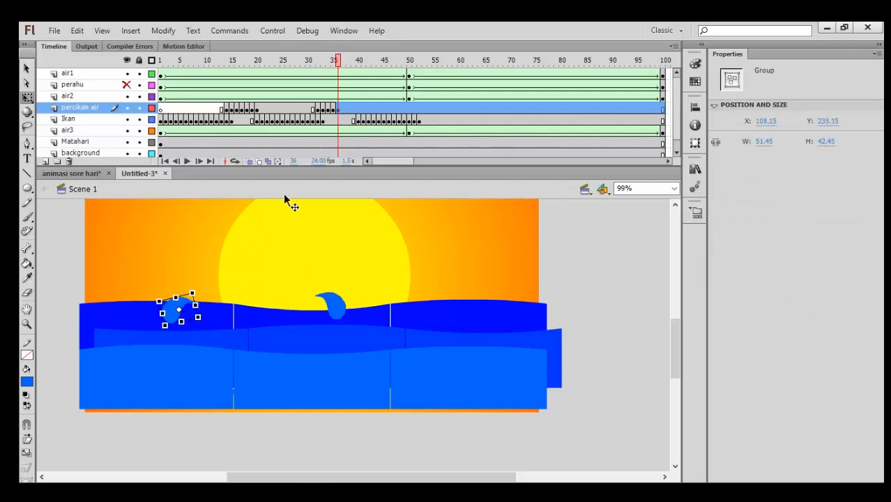
Add a keyframe at frame 37 and sink both drops behind the front wave, the left one at about X 72.7, Y 294.9.
click(339, 110)
click(341, 109)
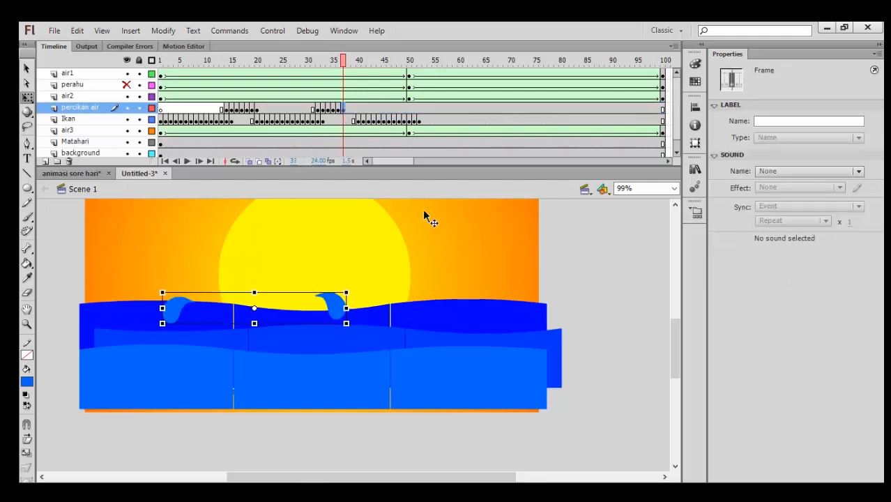
click(576, 270)
drag(347, 328, 353, 346)
drag(178, 311, 157, 345)
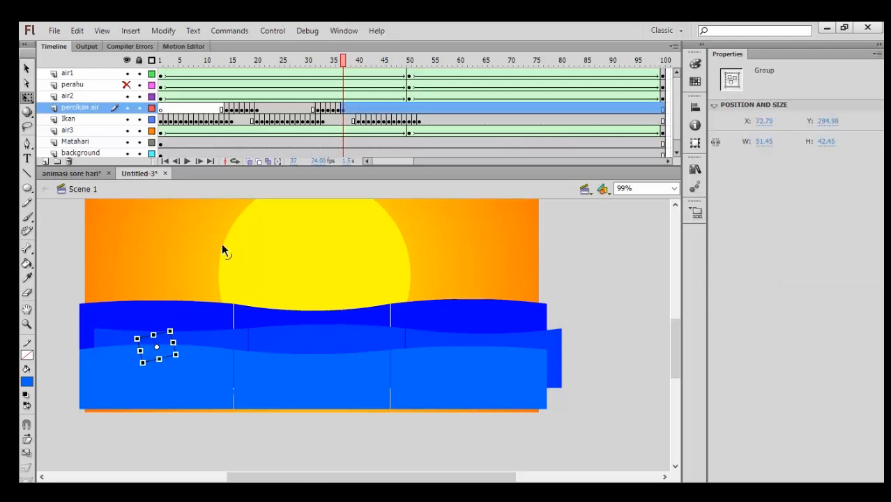
Show the perahu layer again and test the movie to check the second water splash.
click(126, 85)
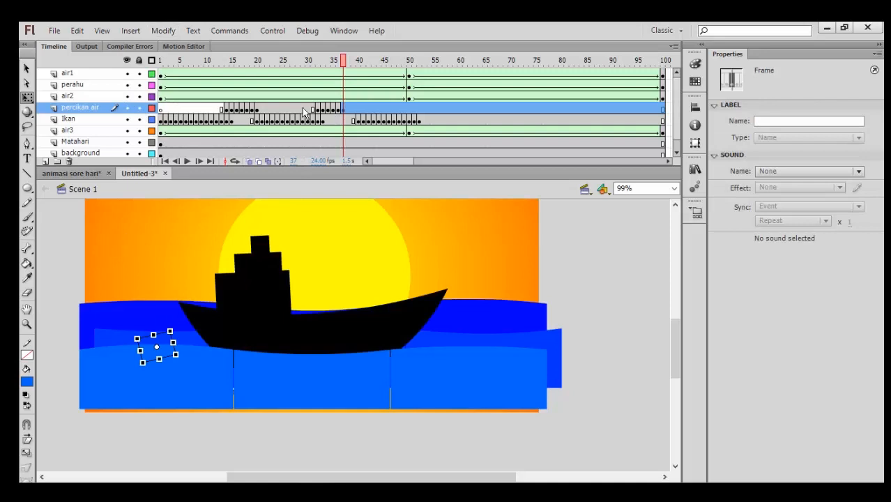
drag(346, 60, 430, 101)
key(ctrl+Return)
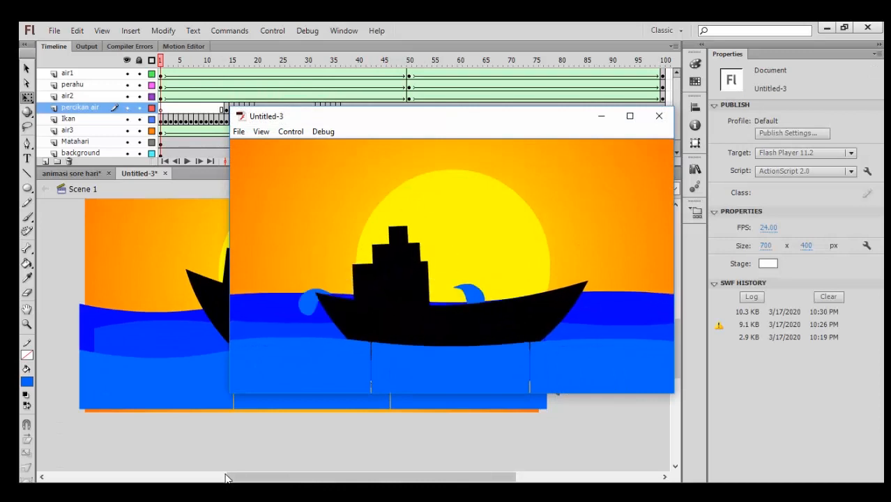
click(659, 117)
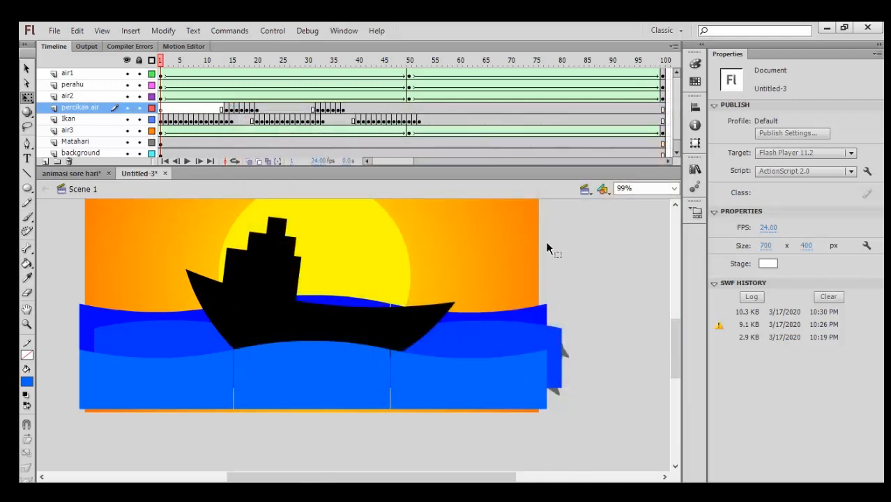
scroll(568, 273, down, 2)
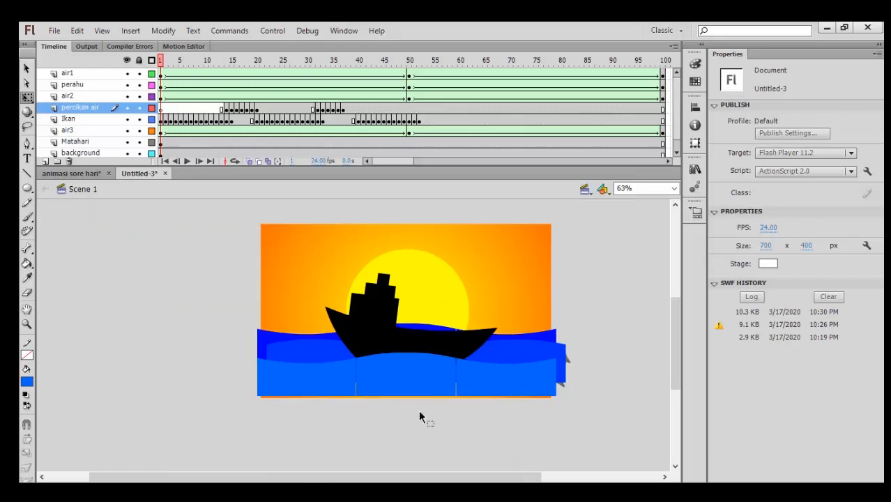
click(385, 408)
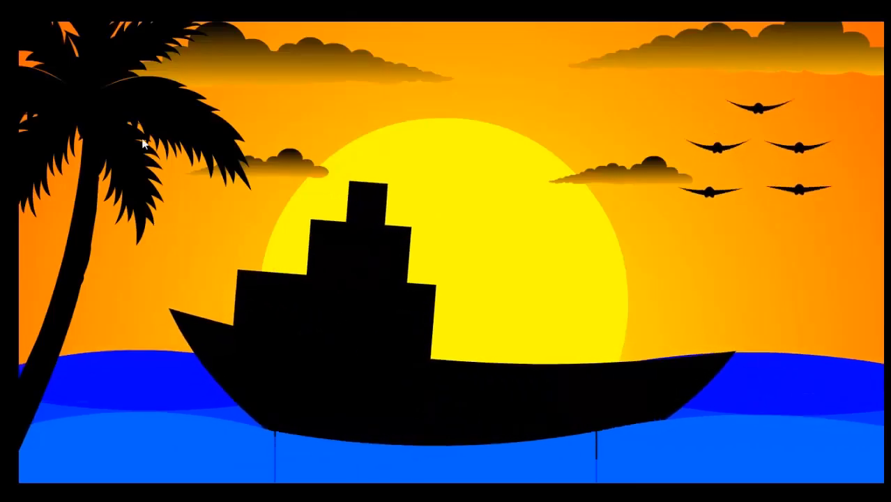